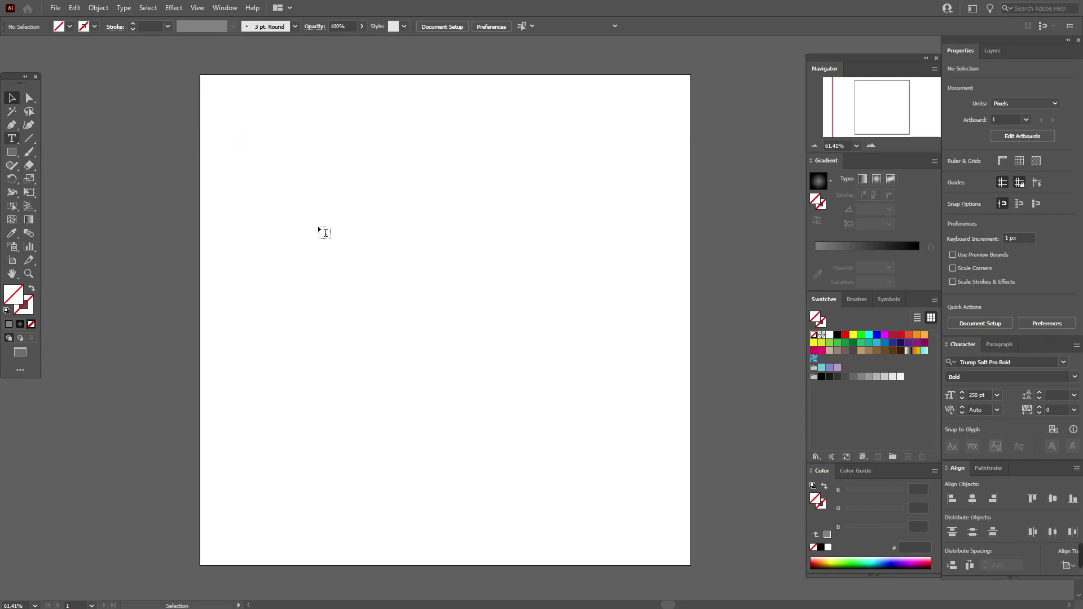
- Create an area text box reading LOVE and move it to the upper part of the artboard
drag(338, 288, 601, 389)
text(LOVE)
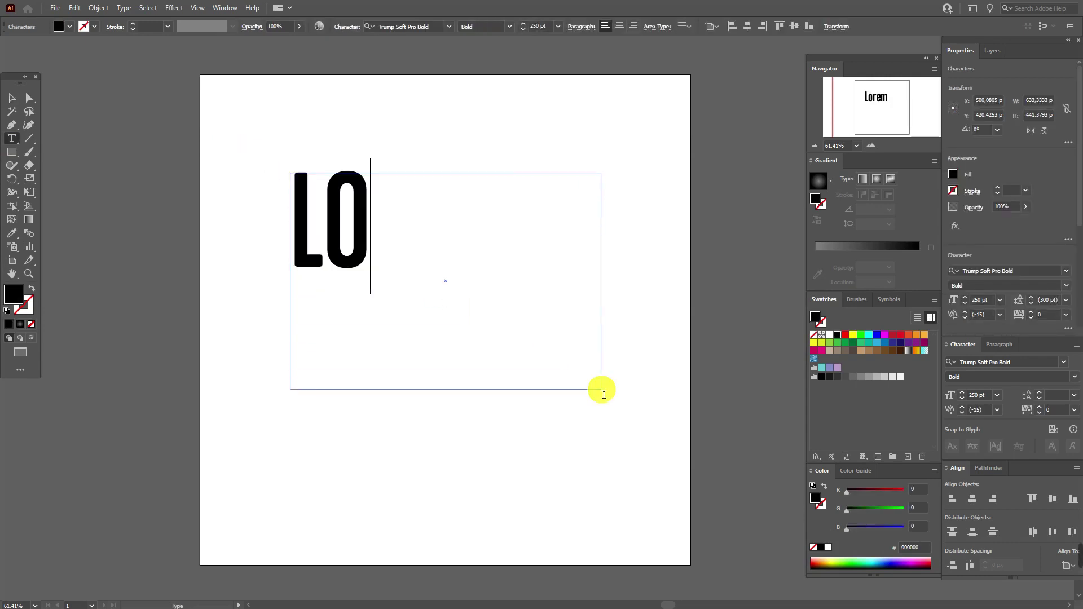
click(12, 99)
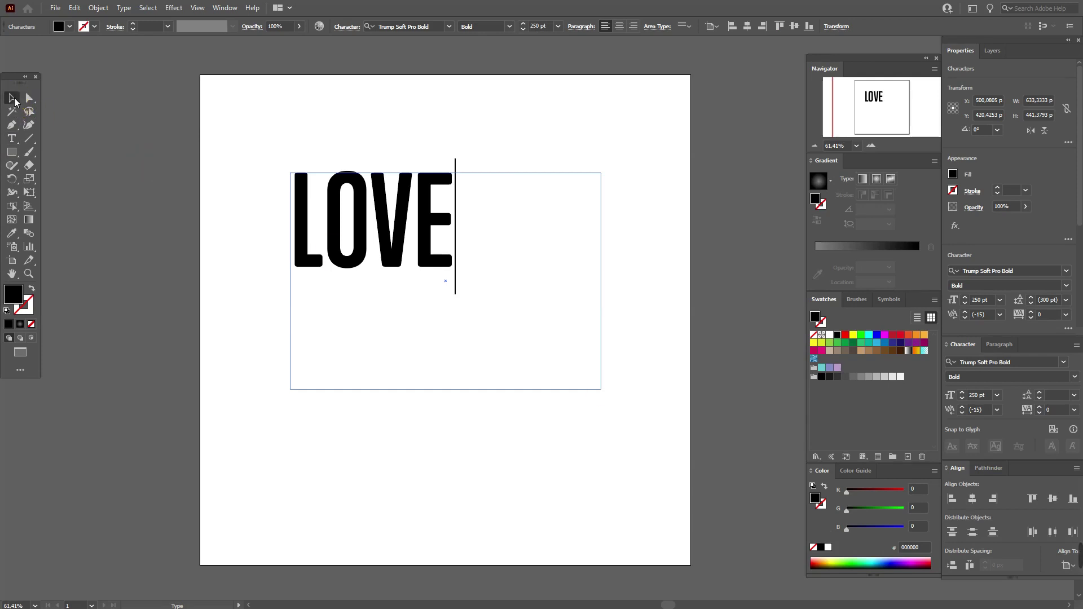
click(373, 235)
drag(374, 219, 411, 175)
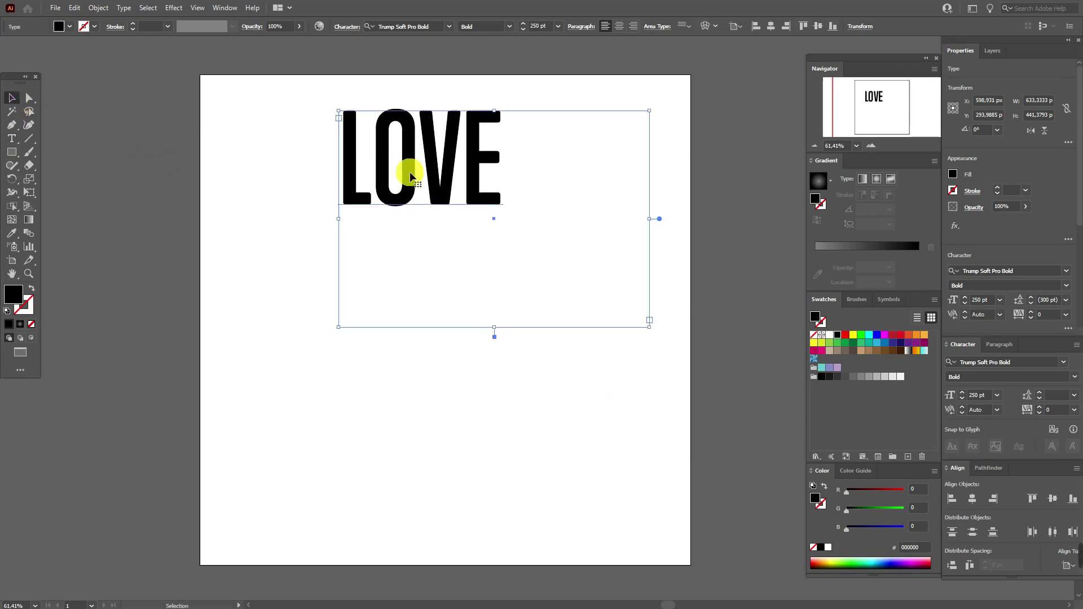
- Draw a black circle about 470 px in diameter and place it below and left of the LOVE text
click(13, 153)
click(85, 180)
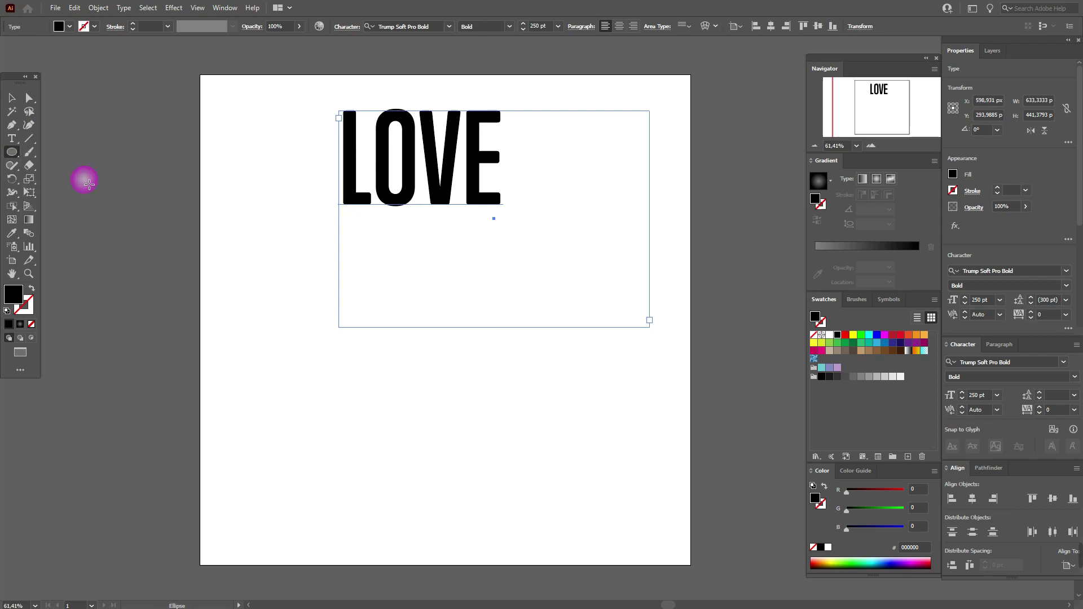
drag(260, 253, 495, 477)
click(12, 97)
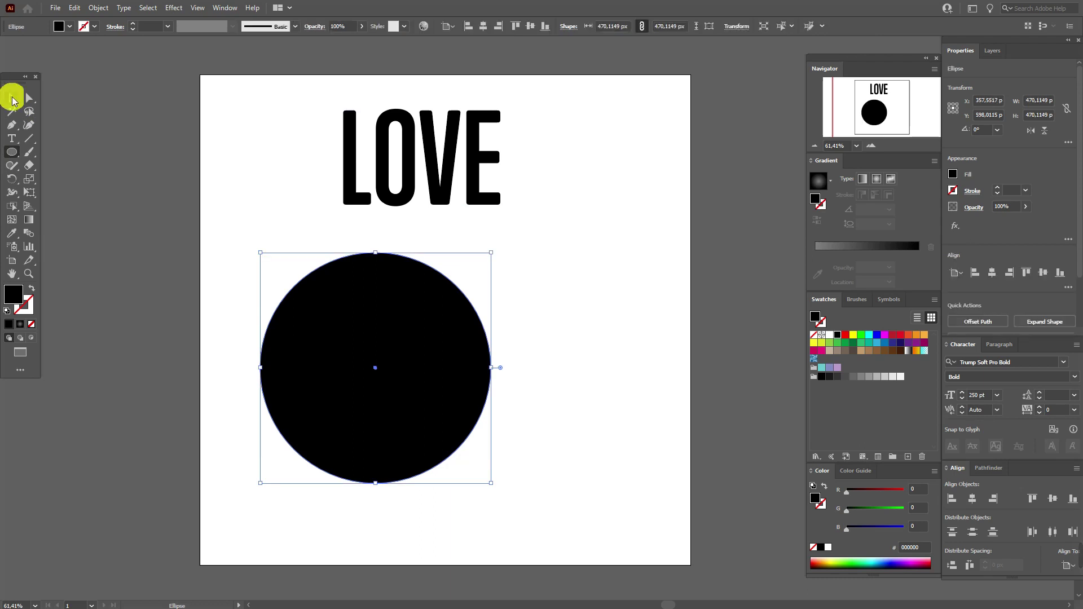
drag(434, 362, 398, 325)
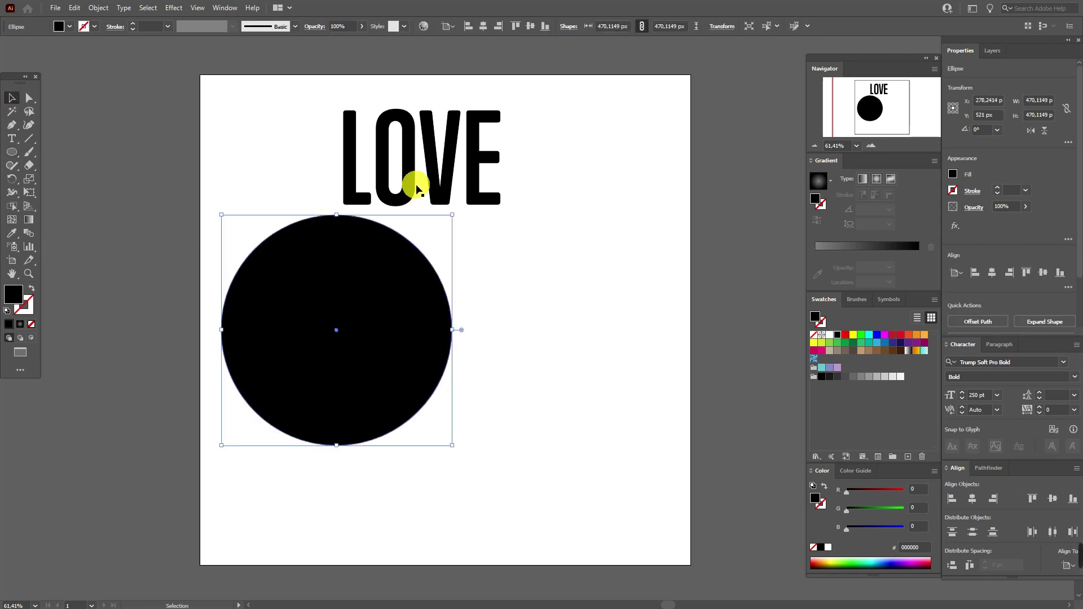
- Move the LOVE text to the artboard's upper right and convert it to outlines
drag(415, 187, 553, 179)
click(486, 194)
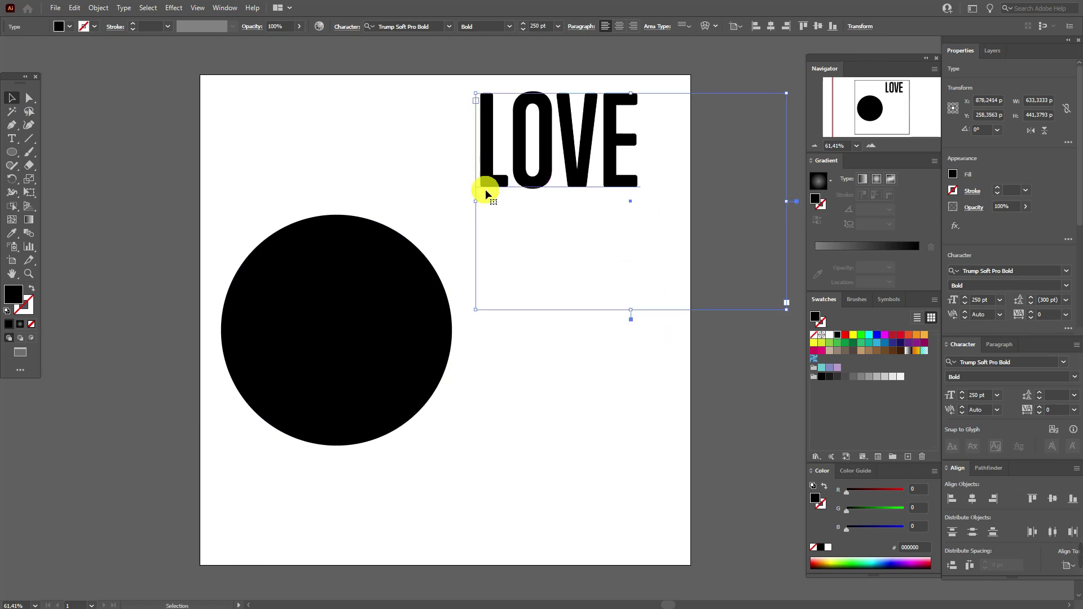
right_click(546, 178)
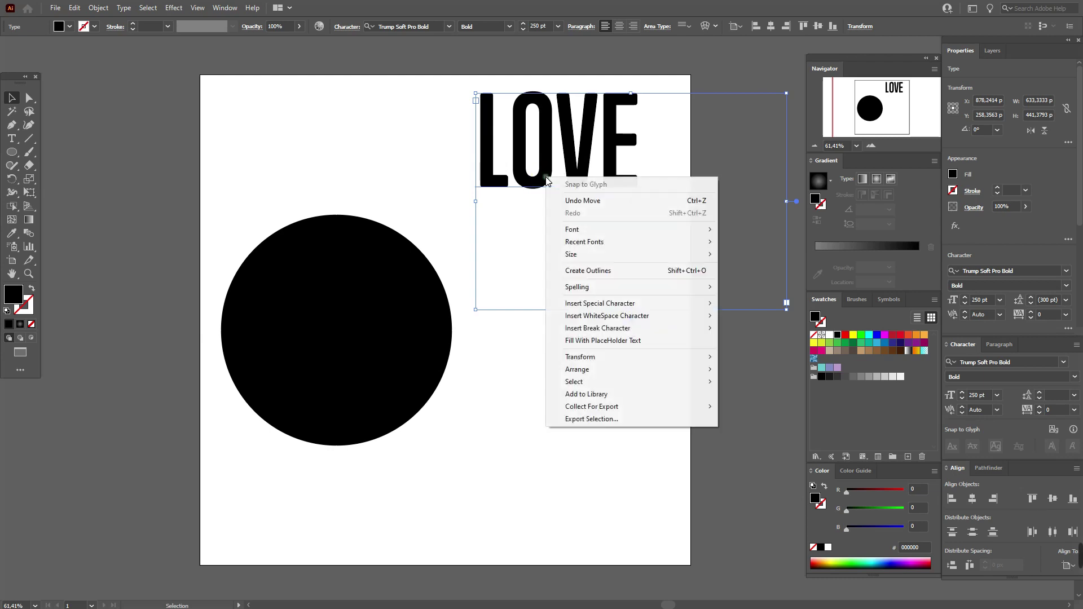
click(600, 271)
- Reposition the circle in the lower-left area of the artboard, clear of the LOVE lettering
drag(404, 331, 415, 230)
click(496, 182)
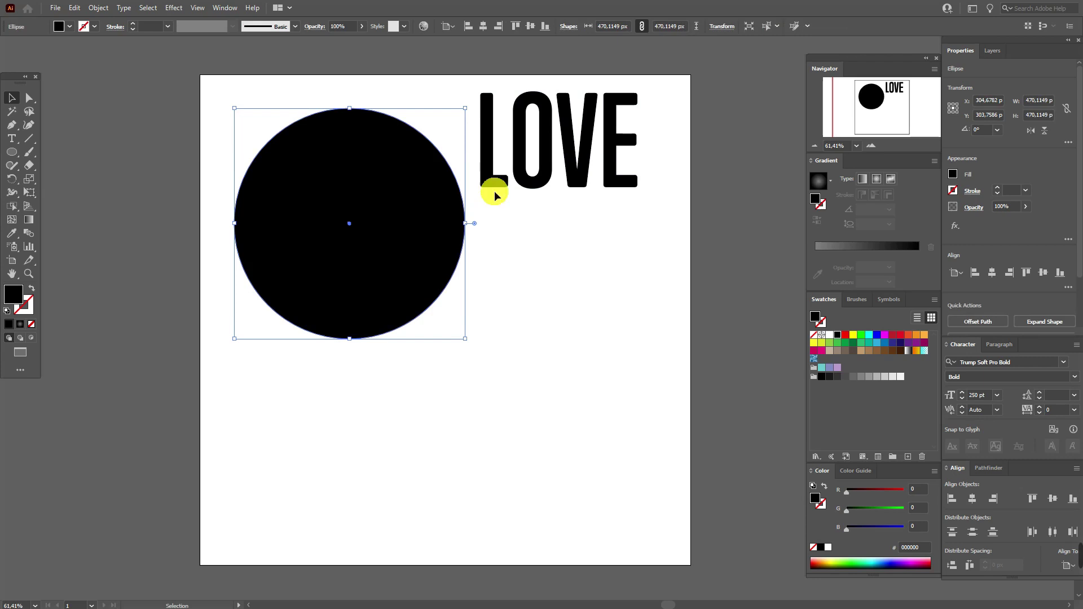
click(491, 184)
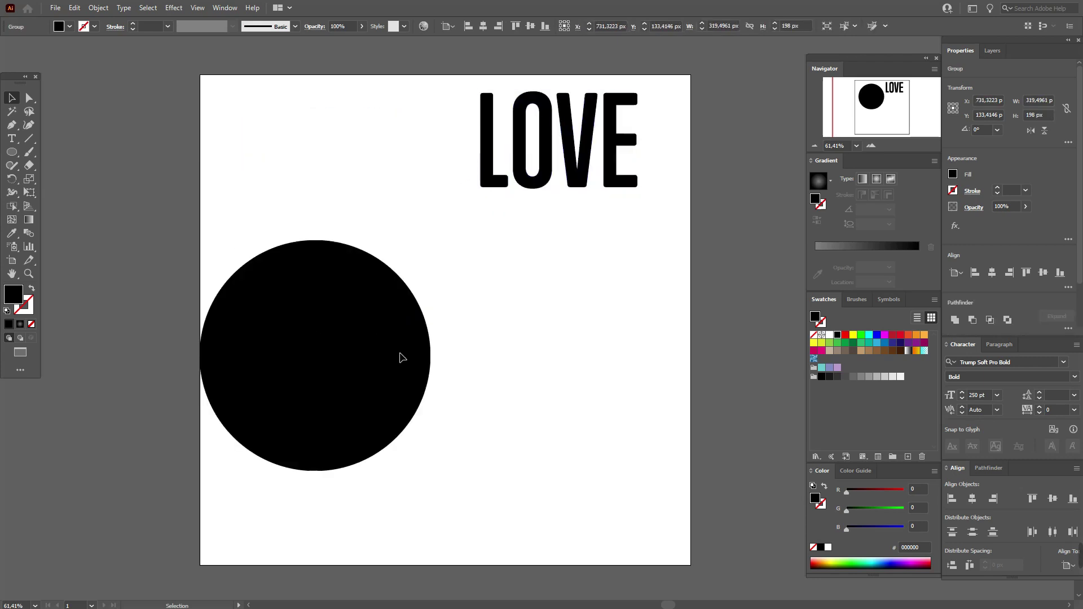
drag(401, 358, 426, 392)
- Shape the outlined LOVE to the circle with Envelope Distort, Make with Top Object, and move it to the artboard's upper left
shift+click(504, 184)
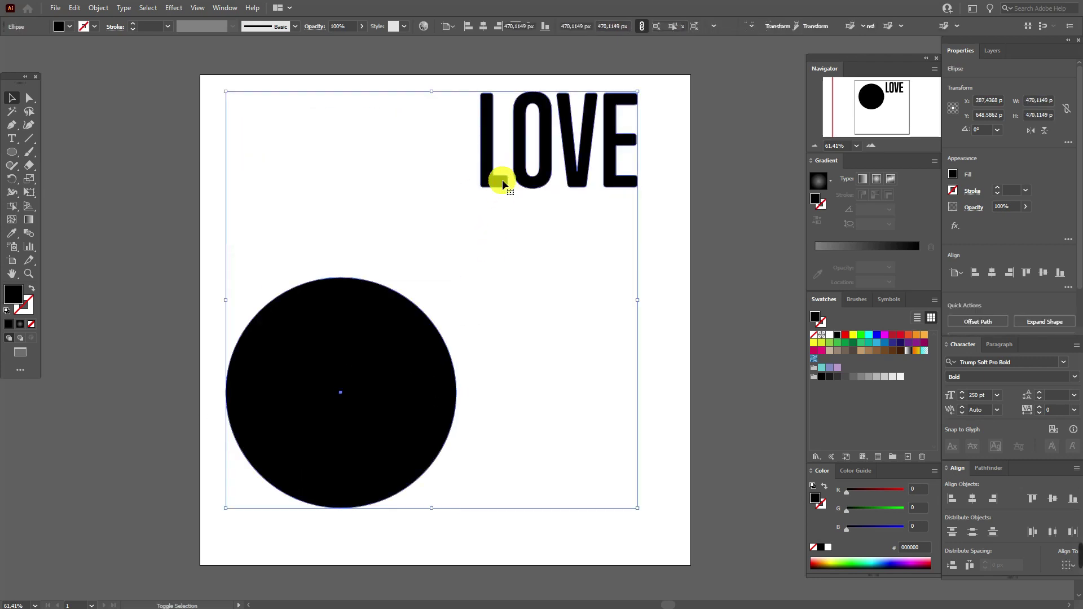
click(103, 12)
mouse_move(167, 337)
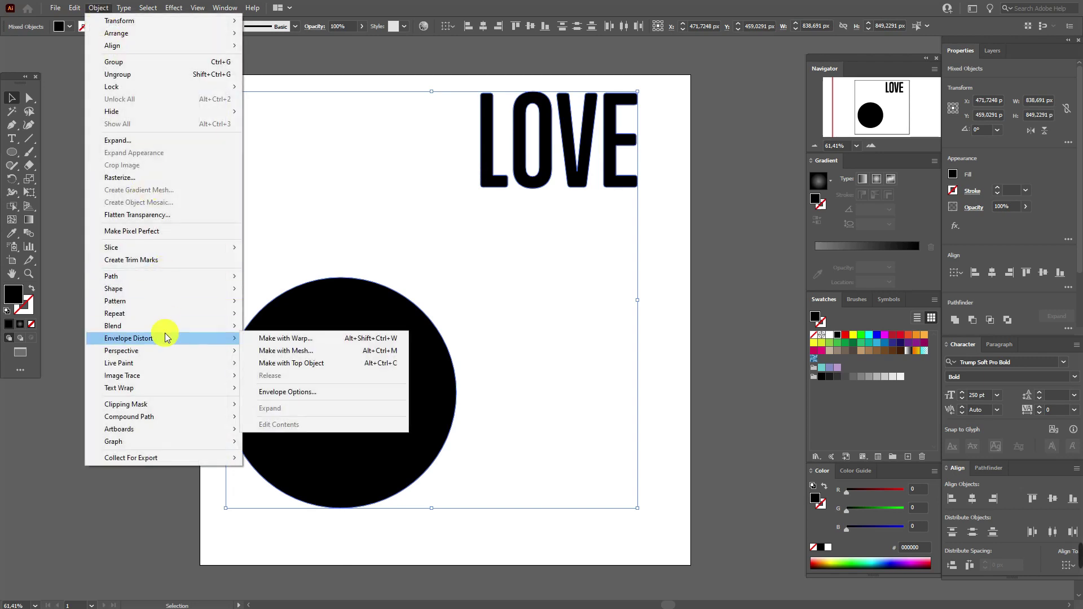
click(318, 363)
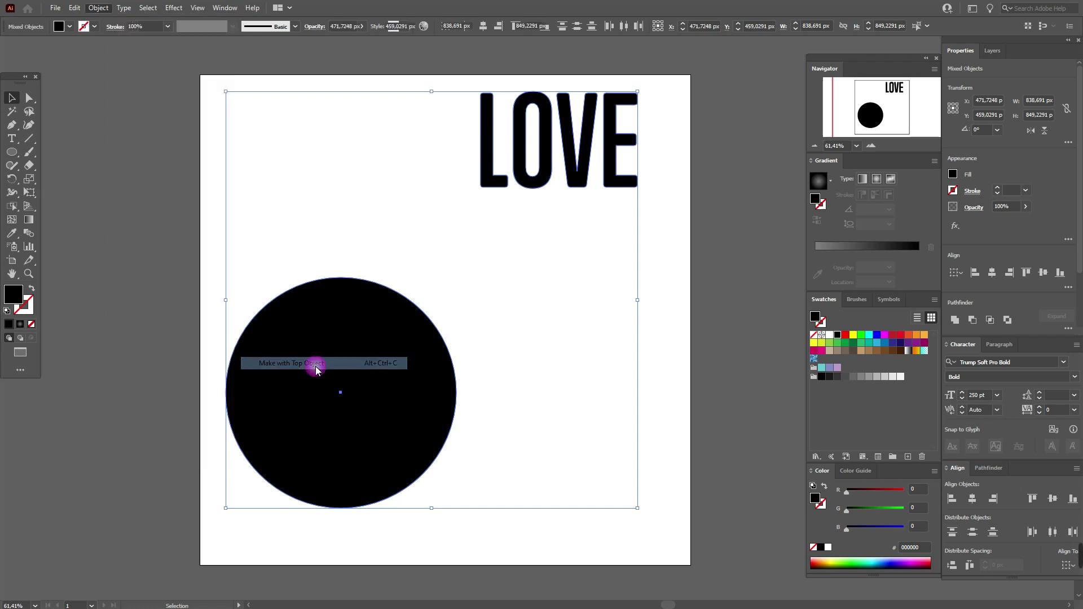
drag(357, 259, 341, 197)
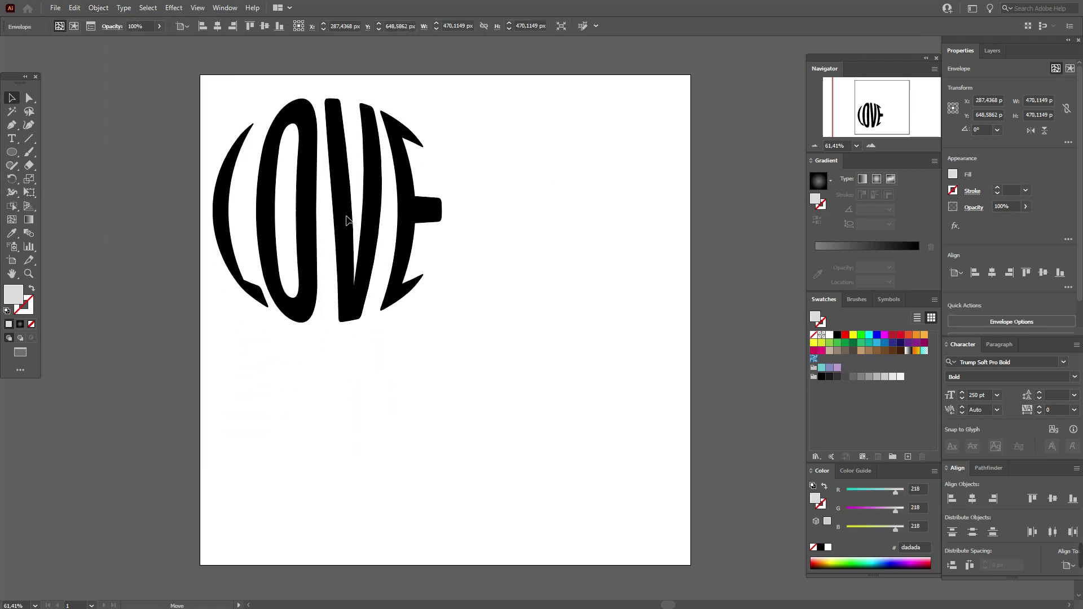
click(457, 344)
click(412, 230)
click(51, 208)
- Create an area text box reading WOW below the distorted LOVE and move it to the artboard's right side
click(12, 139)
drag(255, 361, 645, 545)
text(WOW)
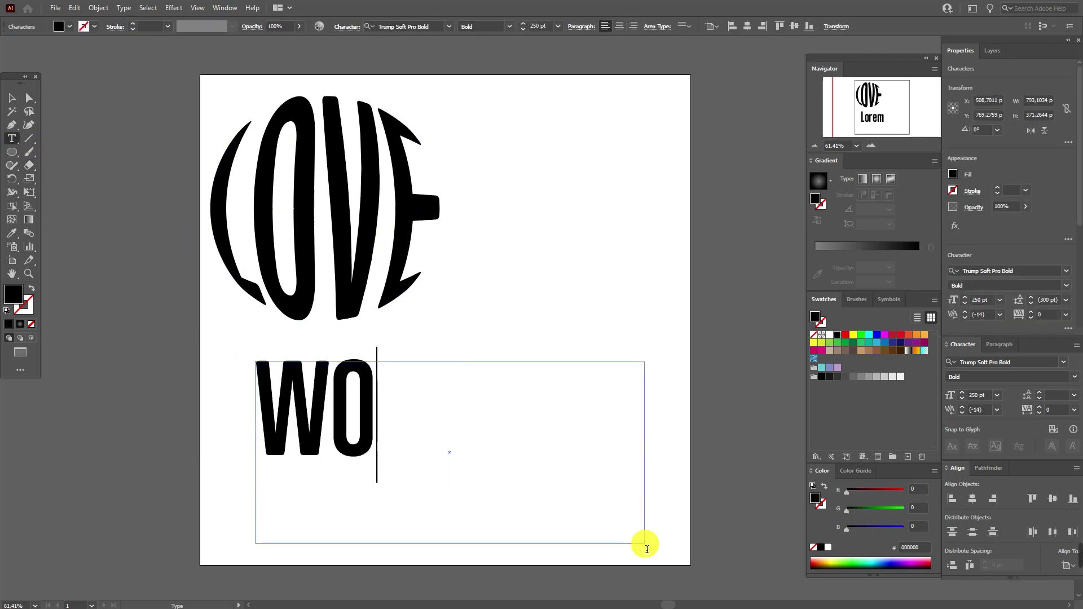
click(11, 98)
drag(418, 406, 622, 321)
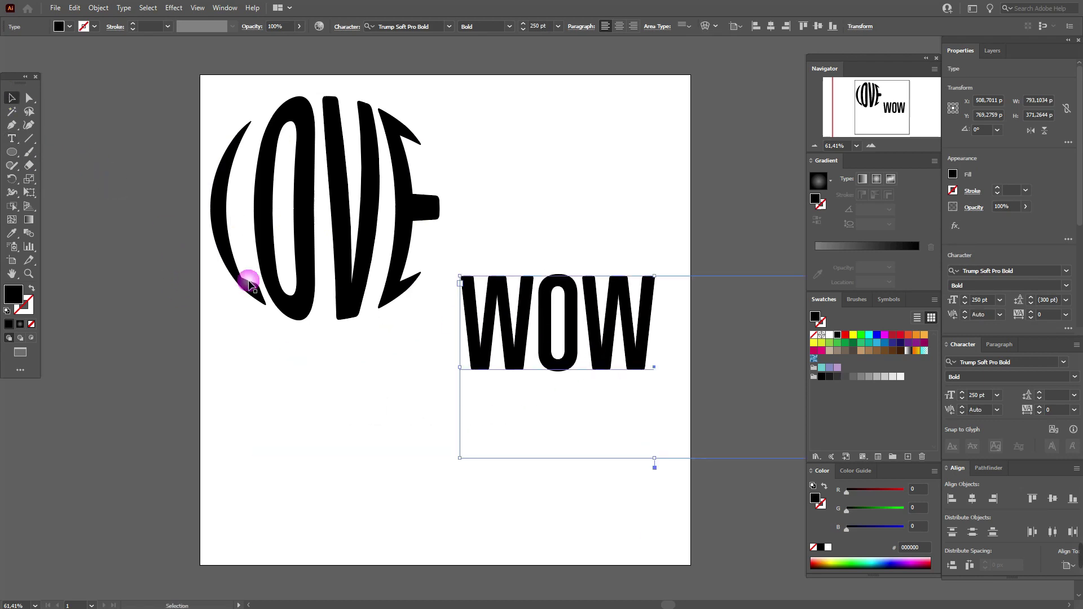
- Draw a black rectangle about 353 by 426 px below the distorted LOVE lettering
click(12, 155)
click(50, 154)
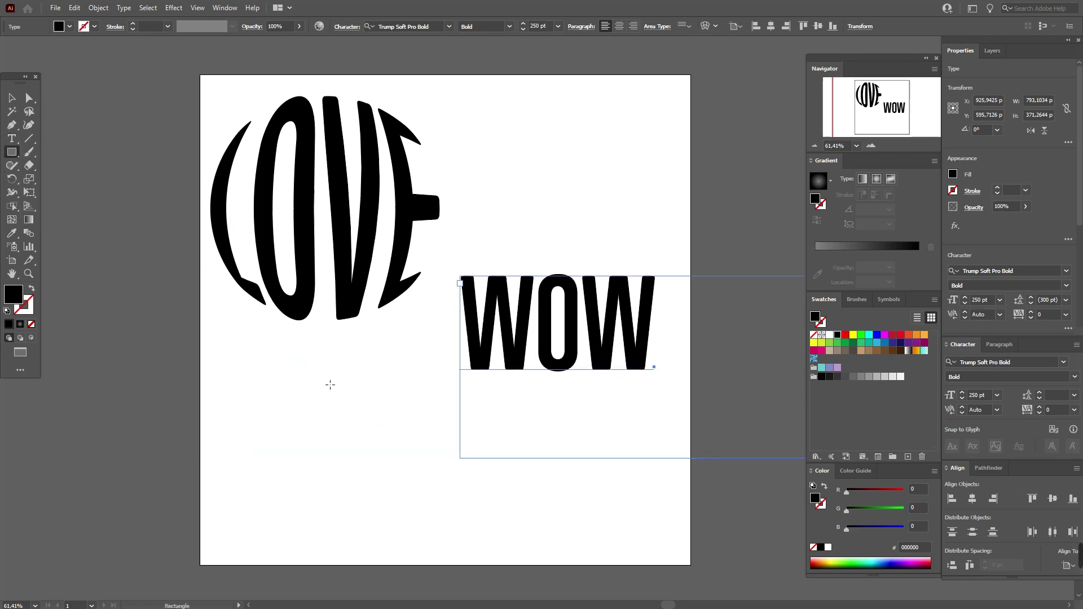
mouse_move(279, 354)
mouse_down()
mouse_move(364, 501)
mouse_move(435, 556)
mouse_move(426, 561)
mouse_move(447, 558)
mouse_up()
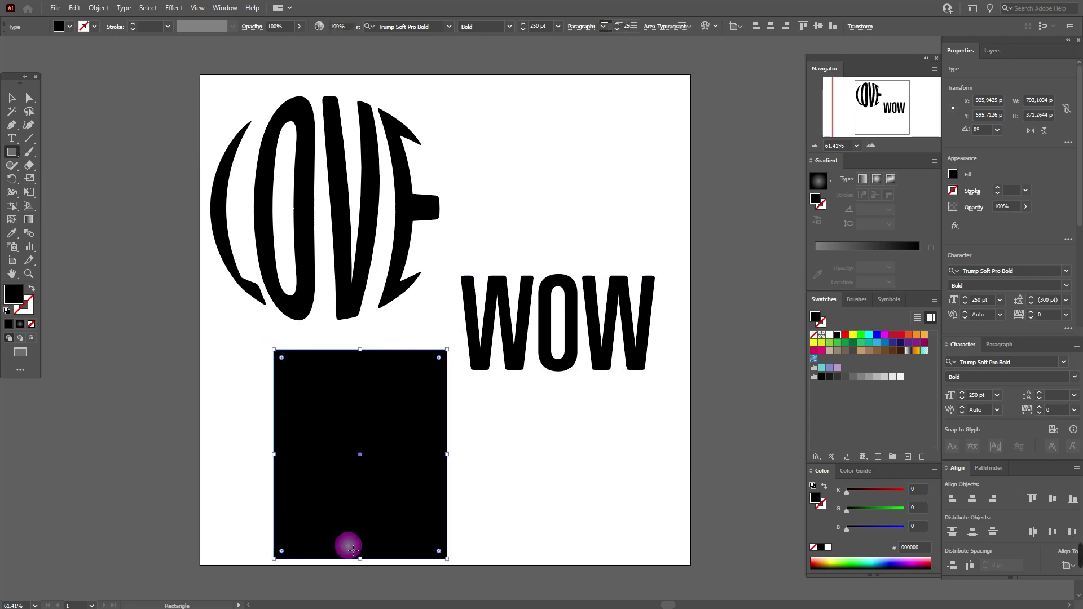
click(12, 98)
- Fit the WOW text to the rectangle with Envelope Distort, Make with Top Object, and place it beside the distorted LOVE
click(510, 289)
click(477, 285)
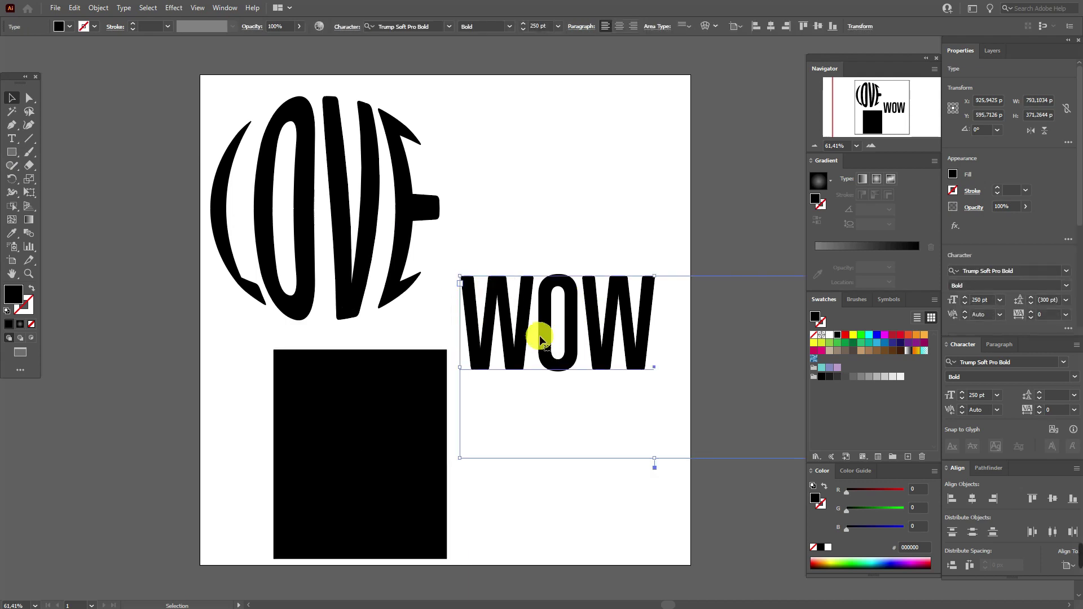
shift+click(432, 371)
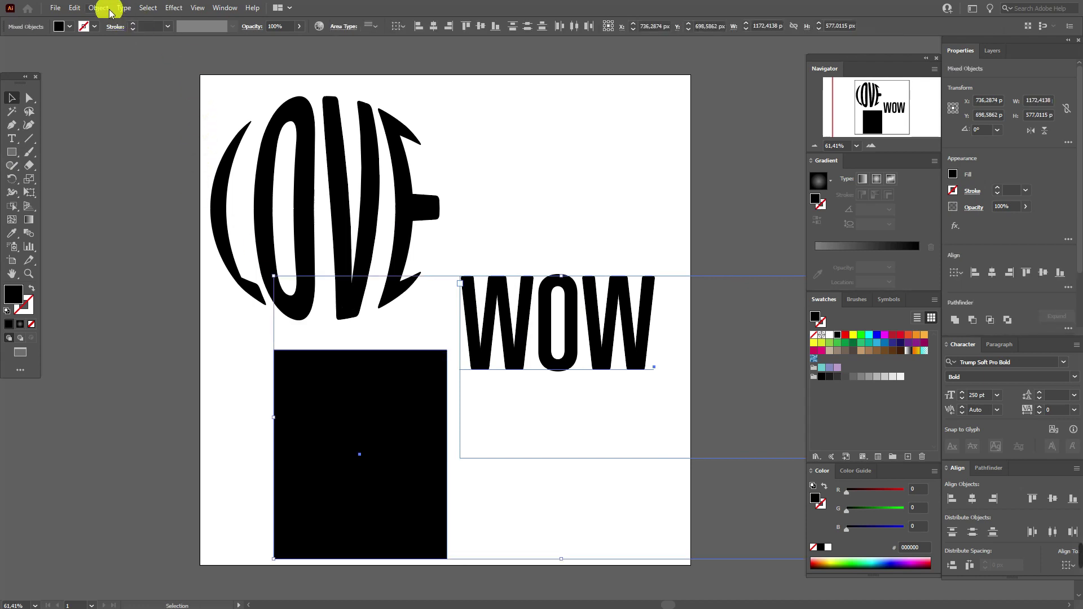
click(109, 10)
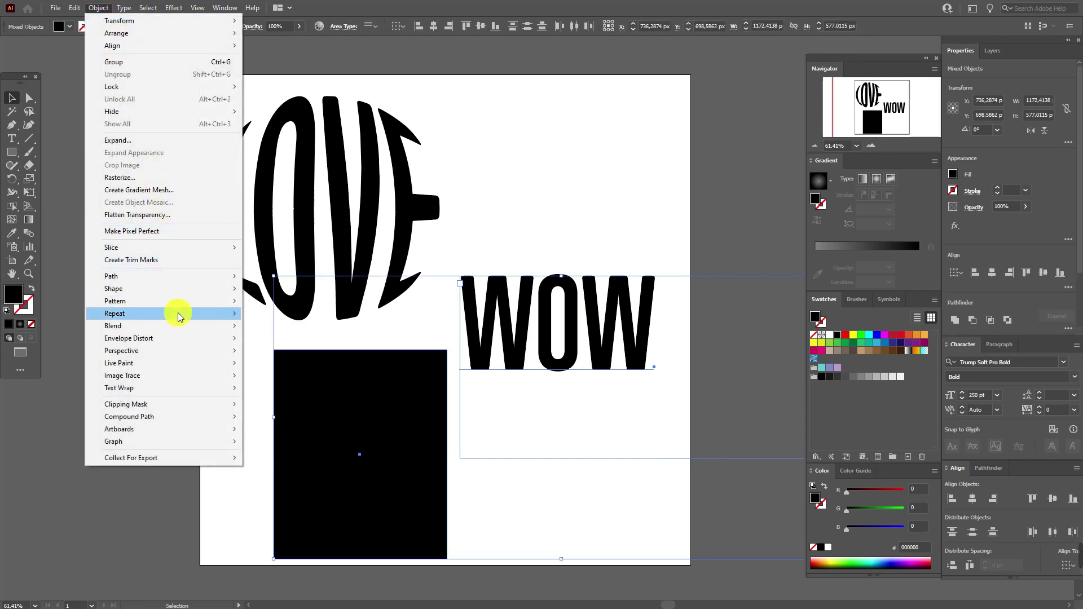
mouse_move(177, 339)
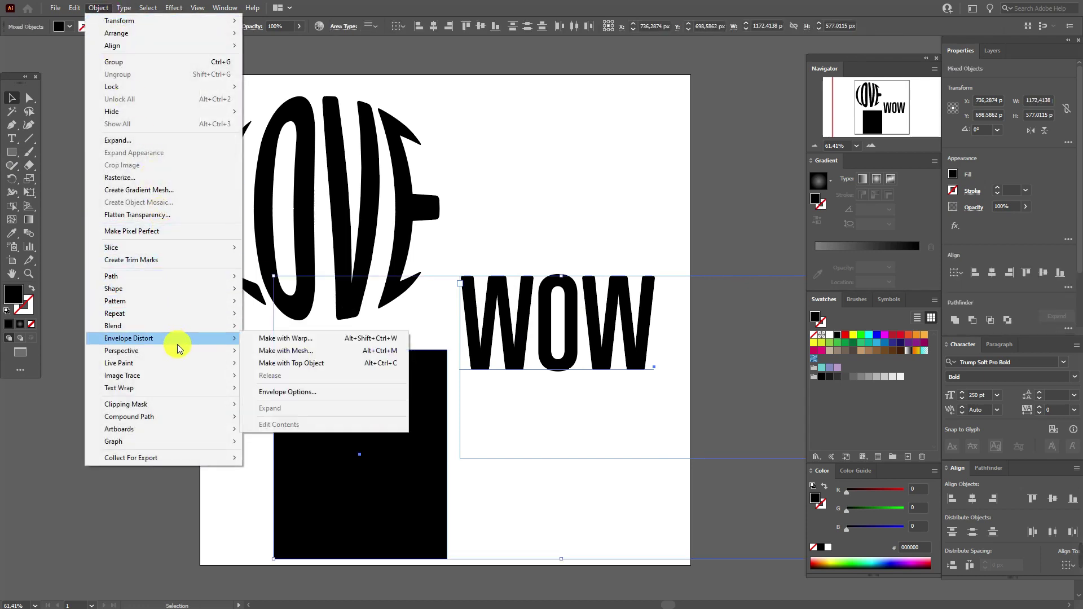
click(288, 367)
drag(367, 454, 574, 194)
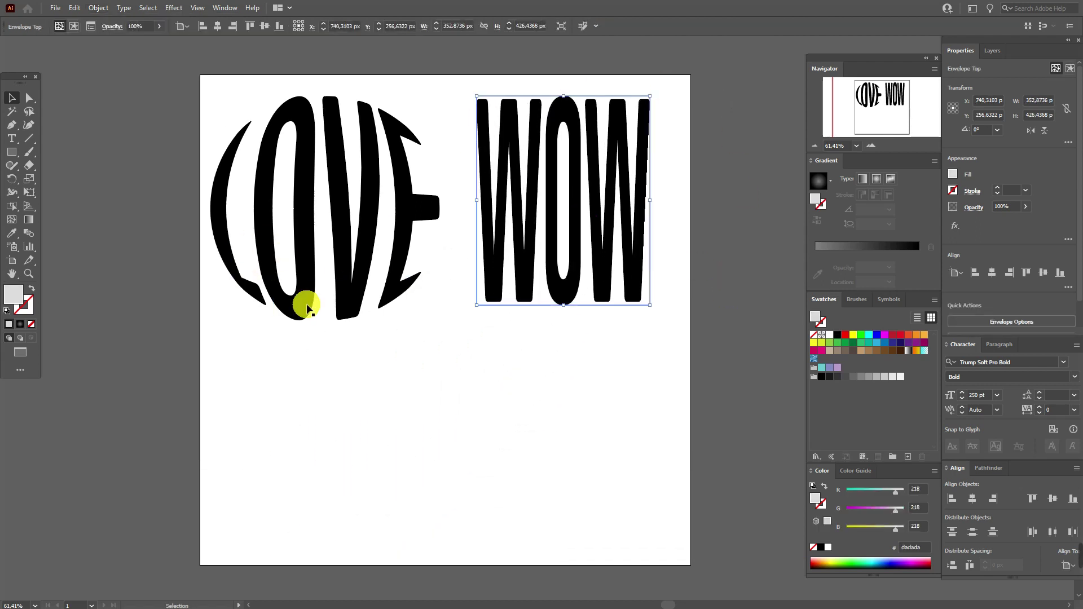
click(402, 422)
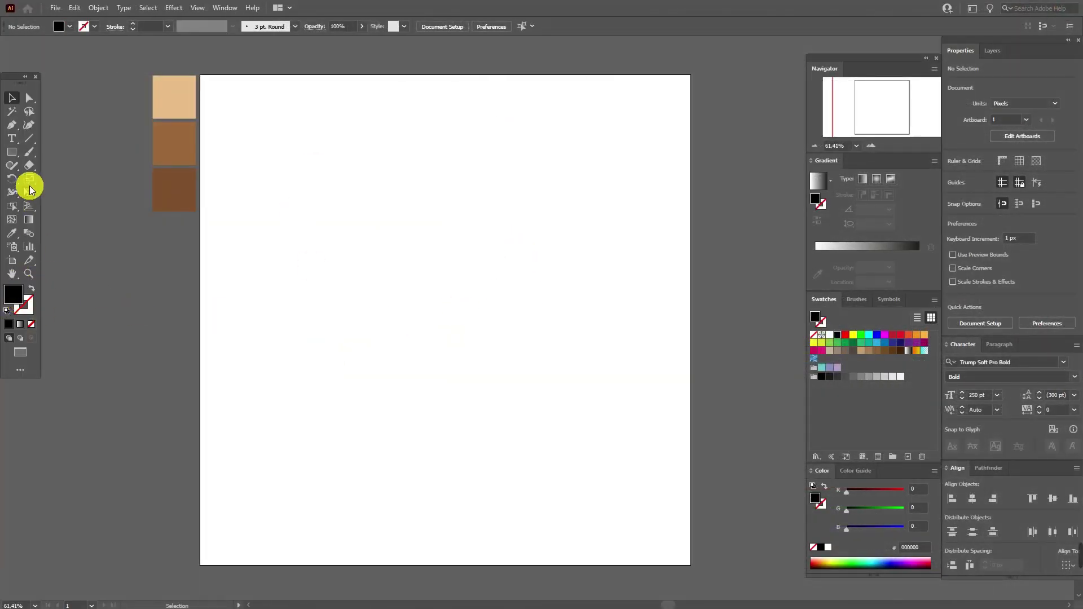
- Create a black rectangle 390 px wide and 550 px high and move it near the middle of the artboard
click(11, 152)
click(383, 262)
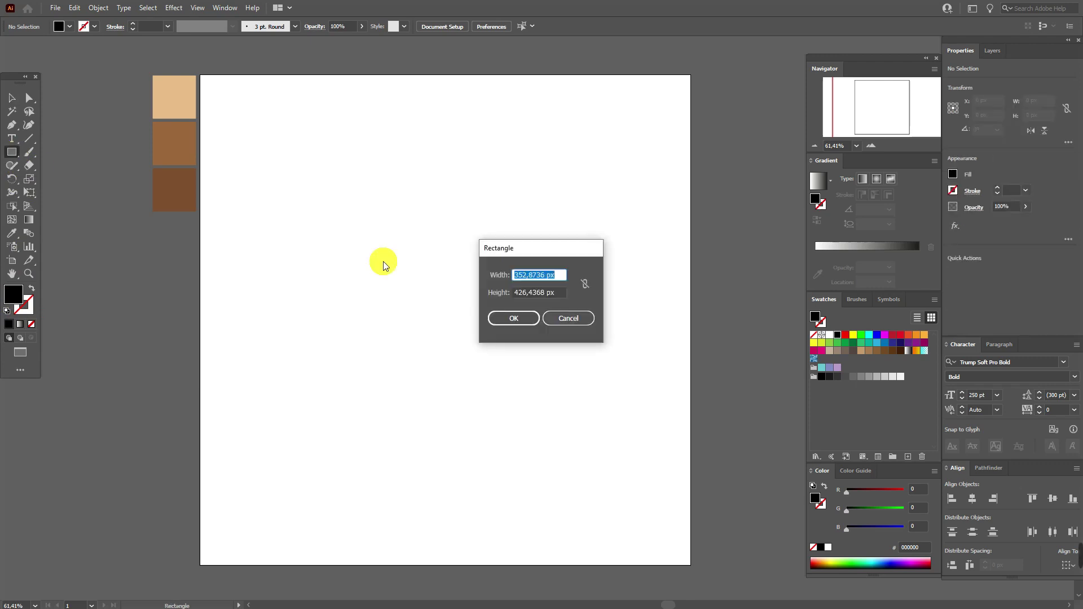
text(390)
drag(556, 300, 490, 300)
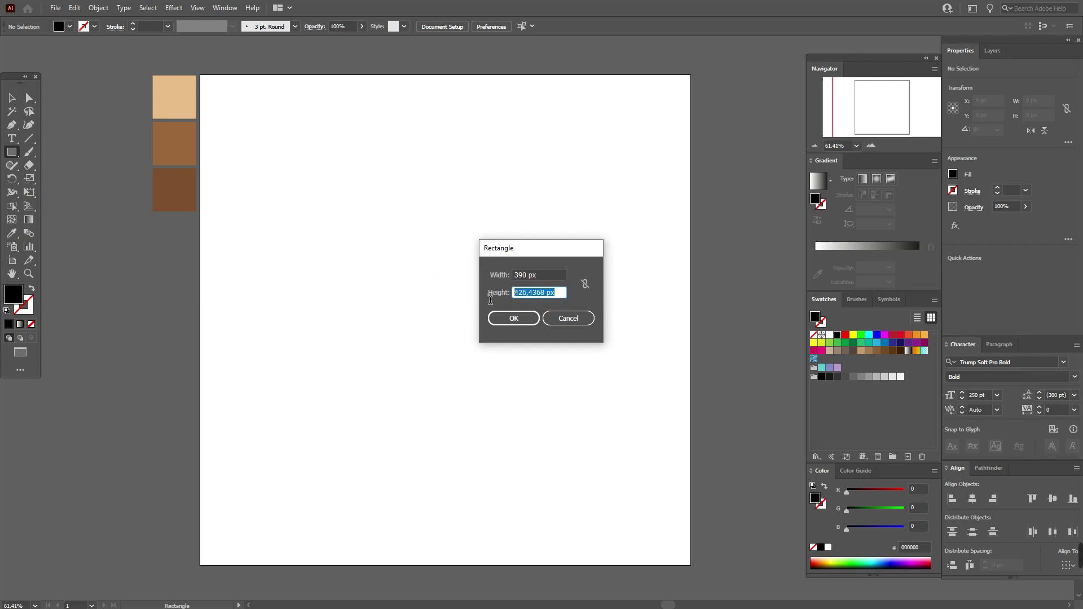
text(550)
click(513, 318)
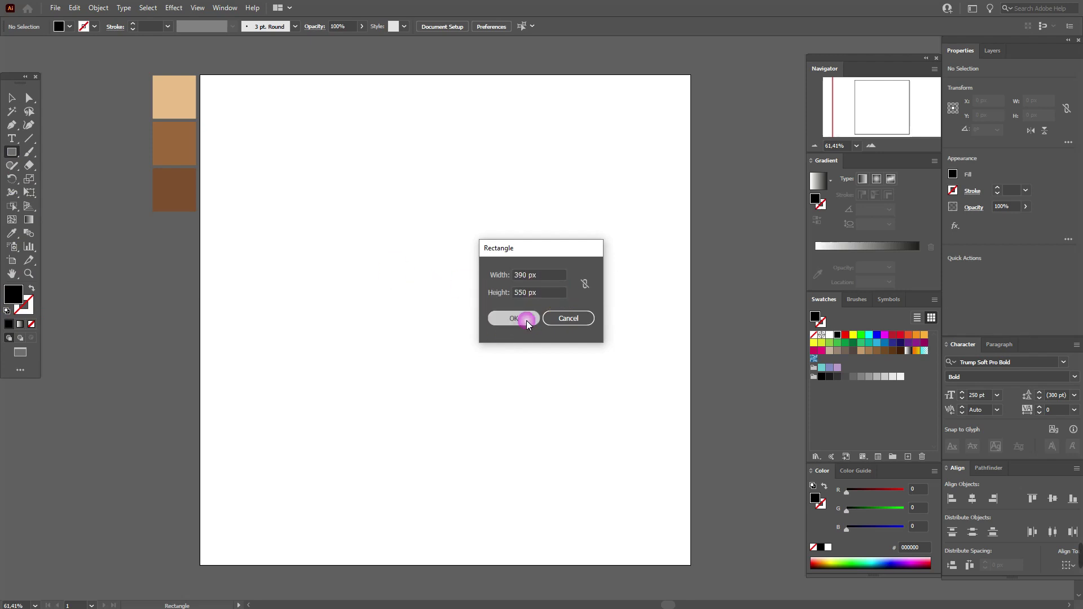
click(11, 99)
drag(502, 306, 471, 267)
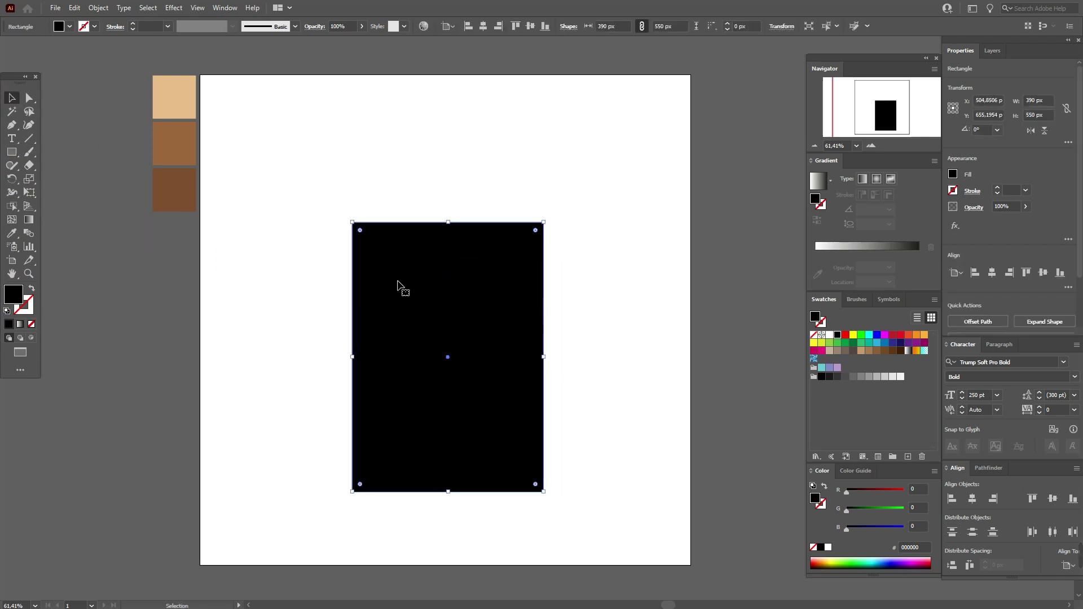
- Narrow the rectangle's base symmetrically into a tapered cup shape using Free Transform's Perspective Distort
click(31, 195)
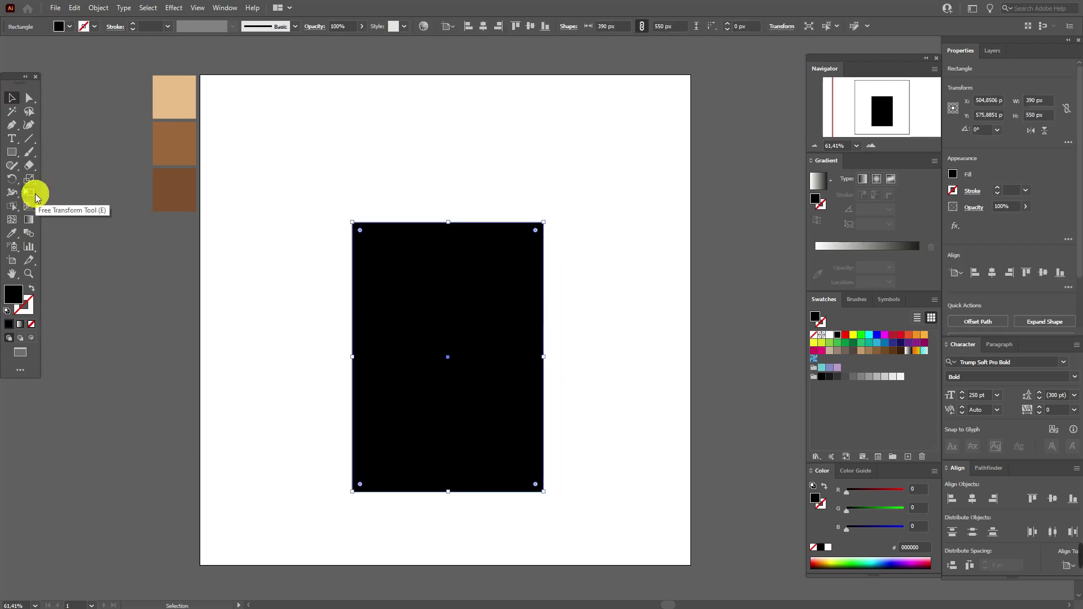
click(31, 193)
click(65, 118)
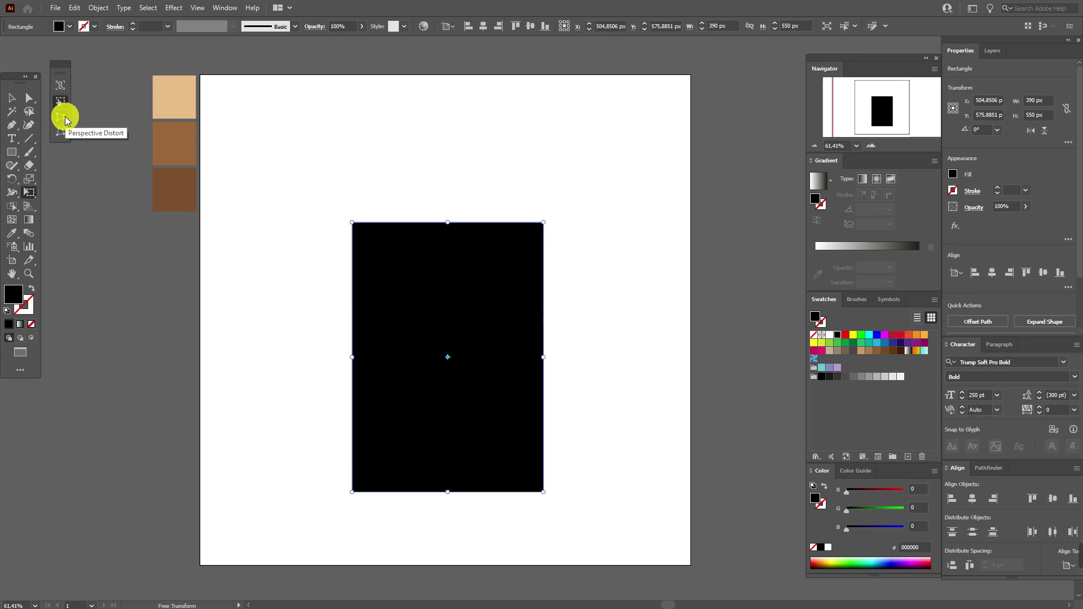
drag(353, 493, 381, 495)
click(8, 102)
click(310, 145)
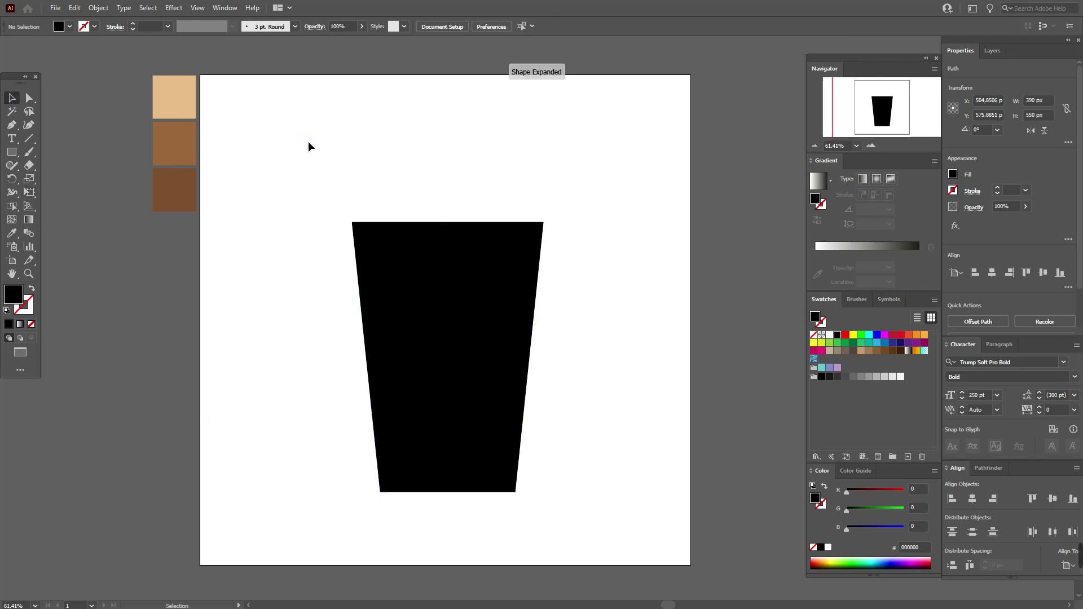
- Round the two bottom corners of the cup shape to a radius of about 9 px
click(33, 102)
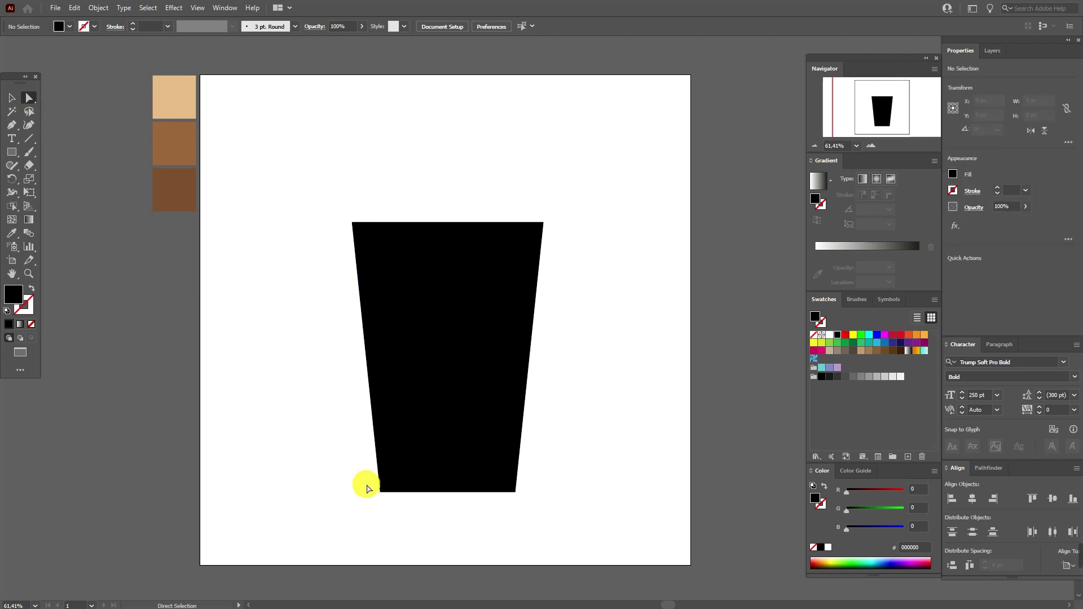
drag(534, 499, 533, 499)
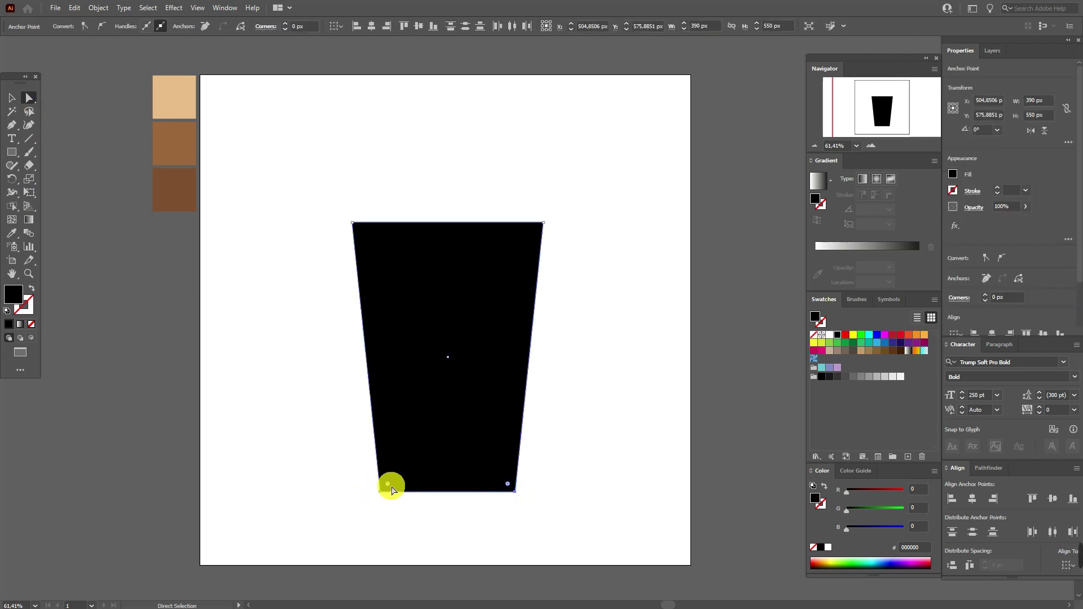
drag(389, 488, 392, 488)
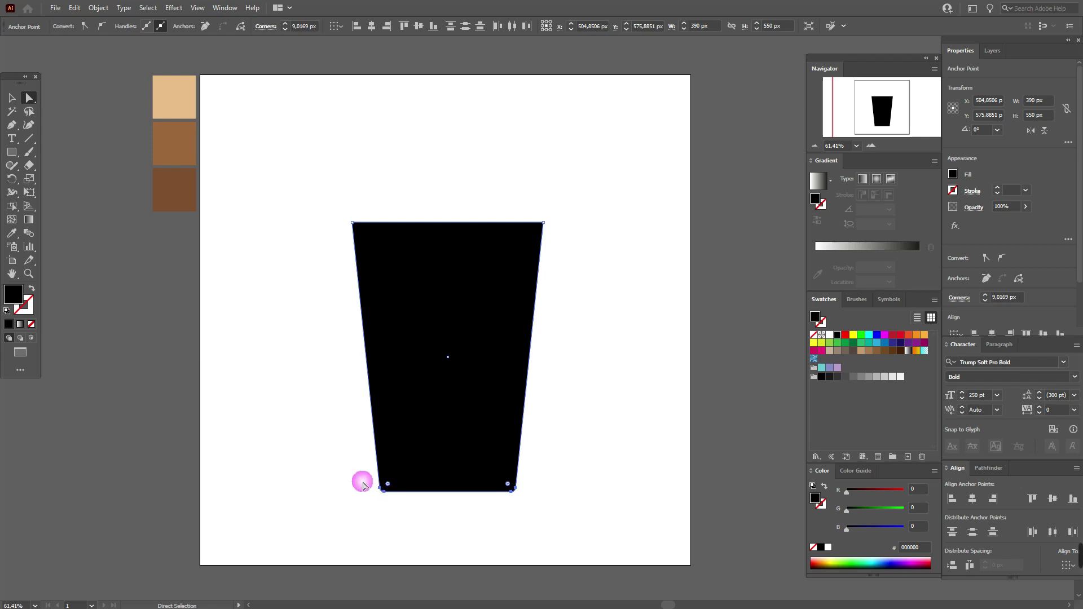
- Curve the cup's base with a horizontal Arc Lower warp at 8% bend, and expand the shape's appearance
click(176, 10)
mouse_move(226, 154)
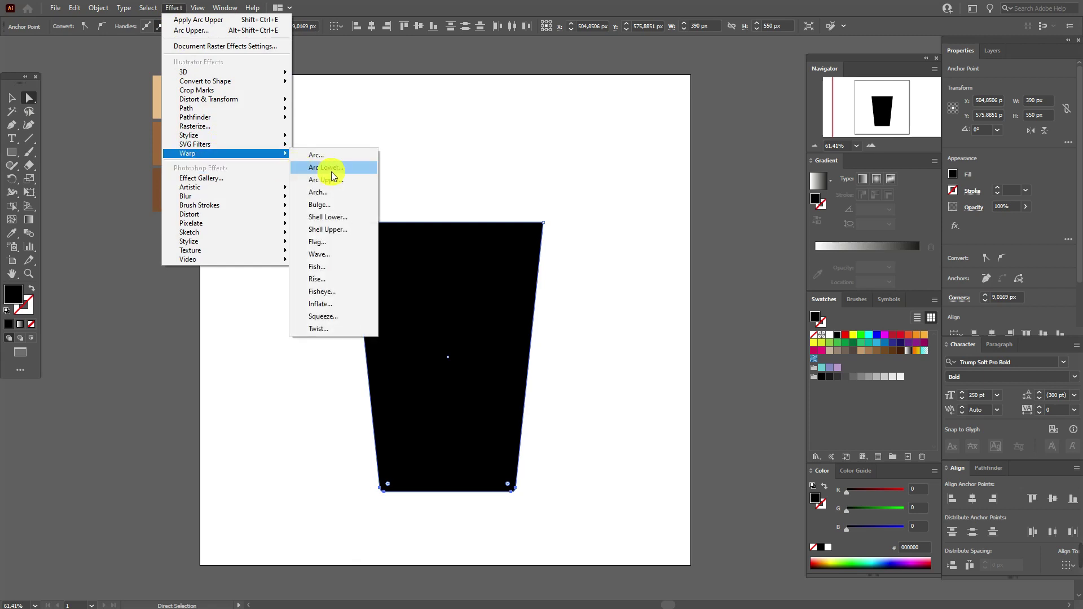
click(331, 169)
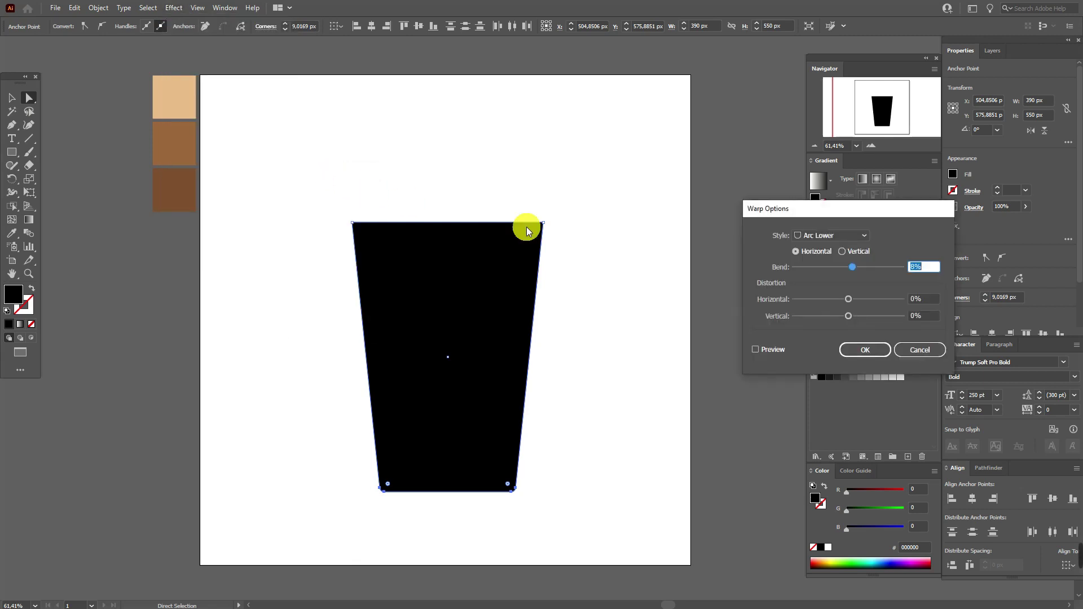
click(757, 350)
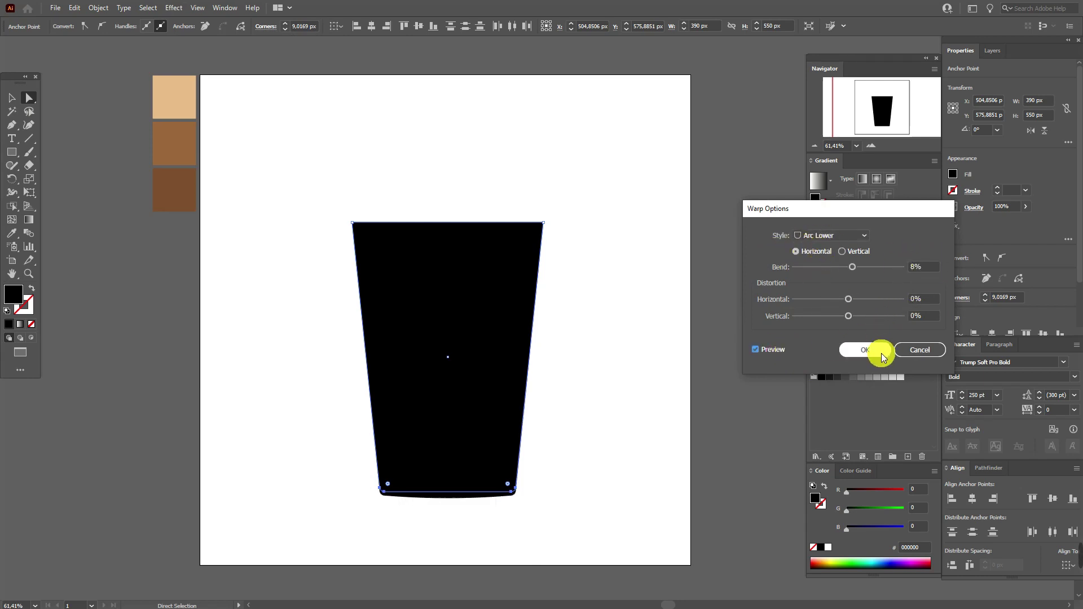
click(864, 349)
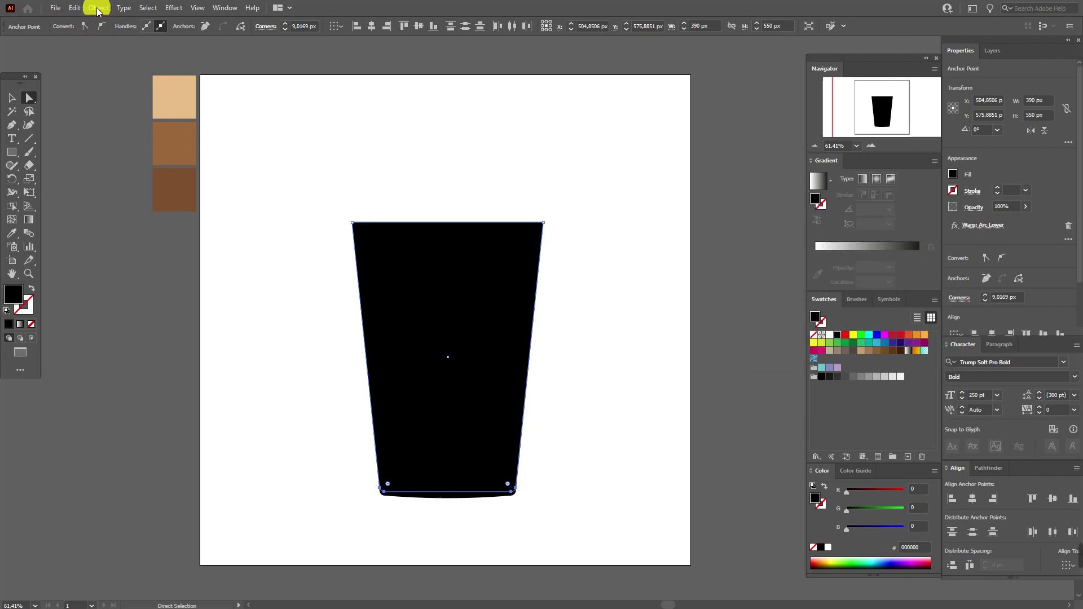
click(98, 7)
click(161, 153)
click(380, 179)
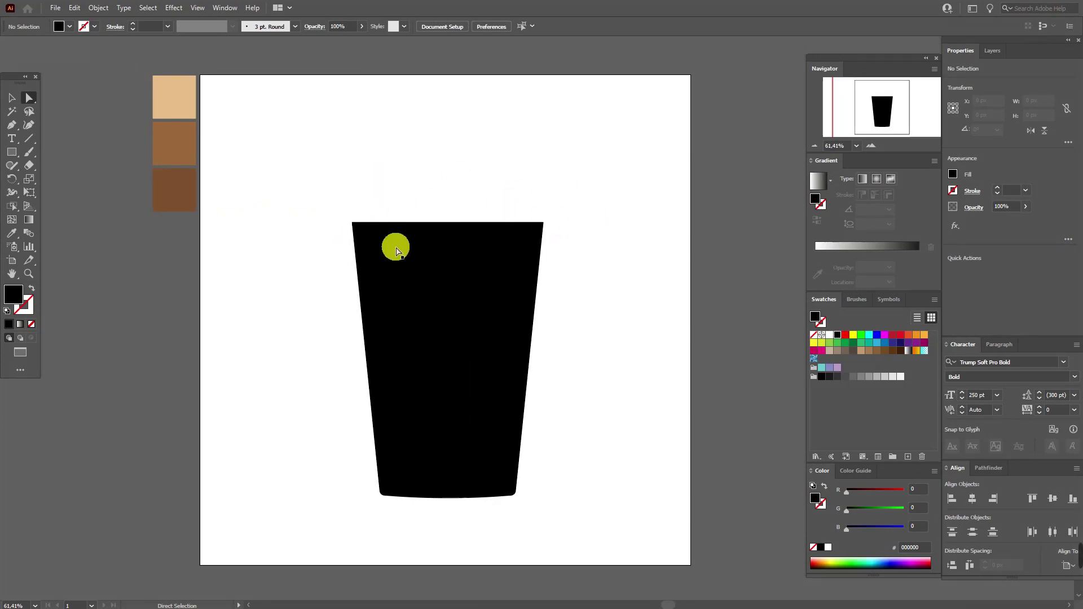
- Sample the darkest brown colour square and draw a rectangle about 440 px wide and 33 px high across the cup's top edge
click(11, 235)
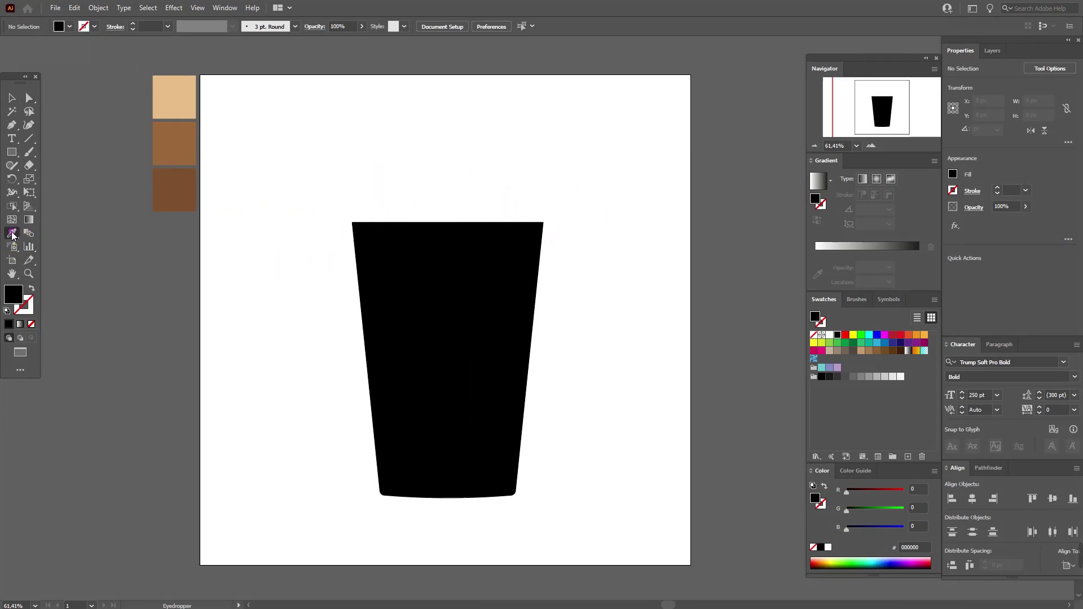
click(184, 201)
click(11, 152)
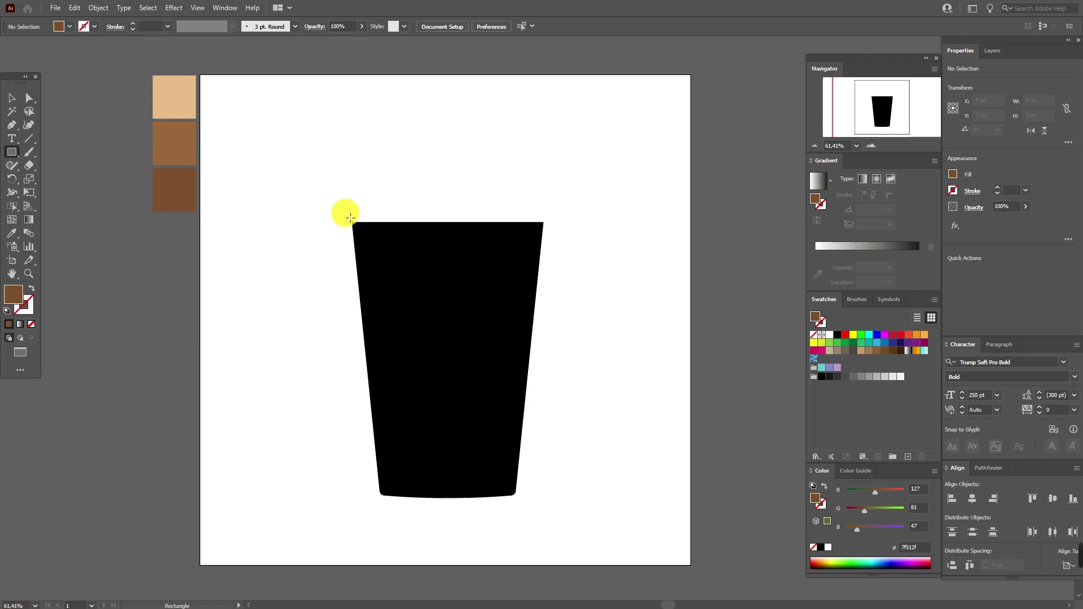
drag(344, 219, 559, 232)
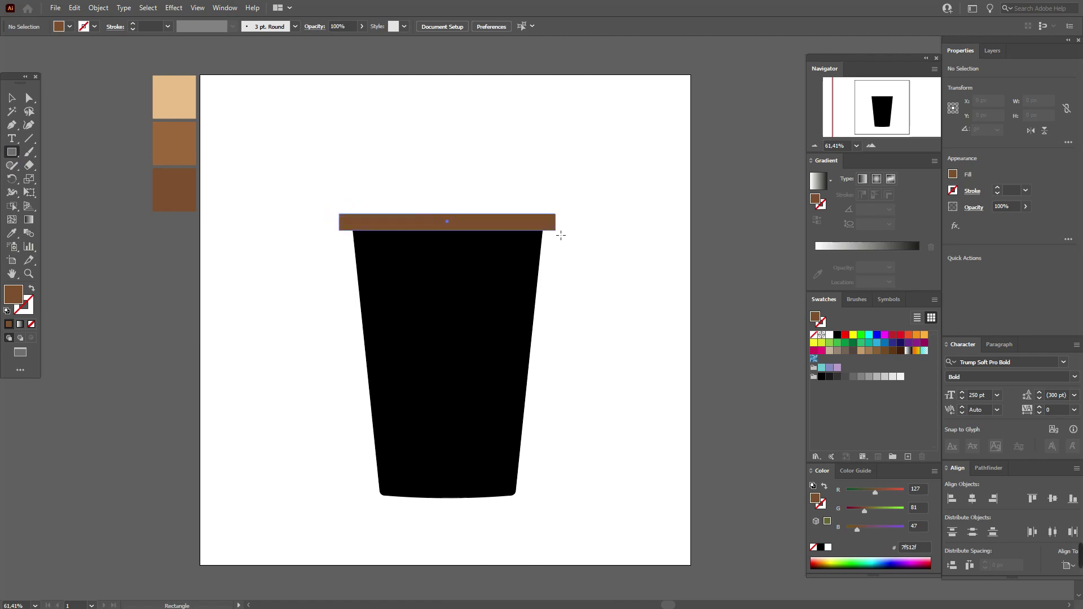
- Duplicate the brown lid bar directly above itself and narrow the copy from both sides to about 413 px wide
click(11, 97)
drag(395, 227, 396, 210)
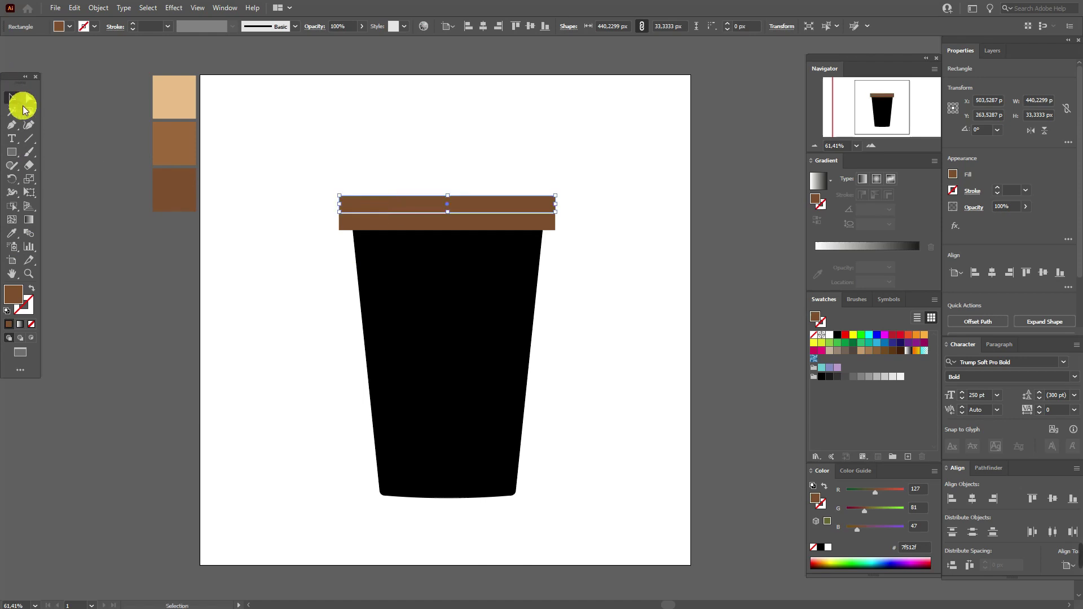
drag(344, 209, 355, 210)
drag(560, 209, 553, 211)
click(358, 210)
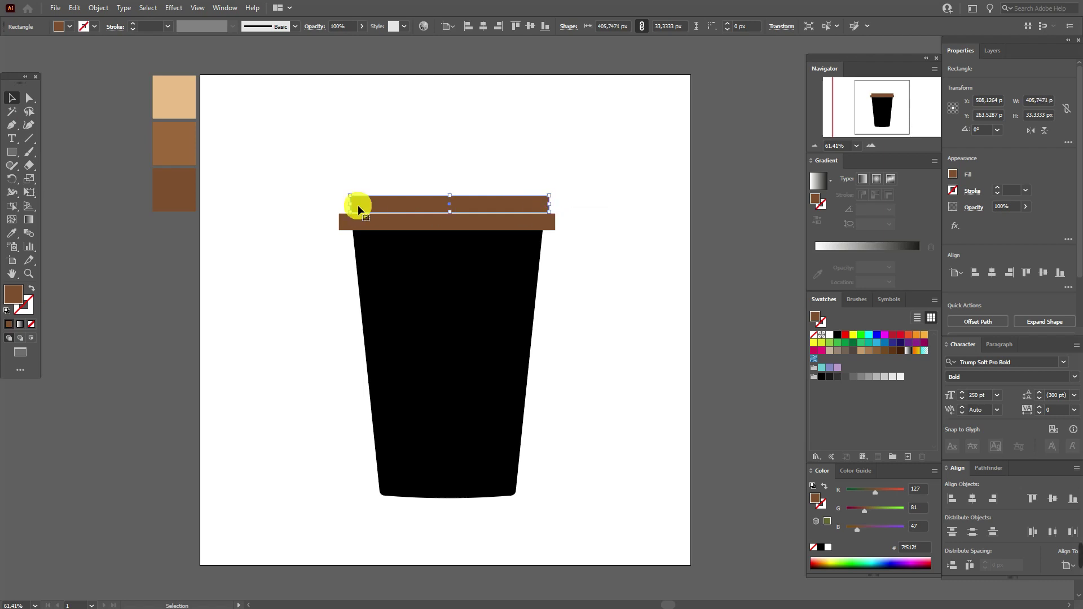
drag(353, 210, 352, 211)
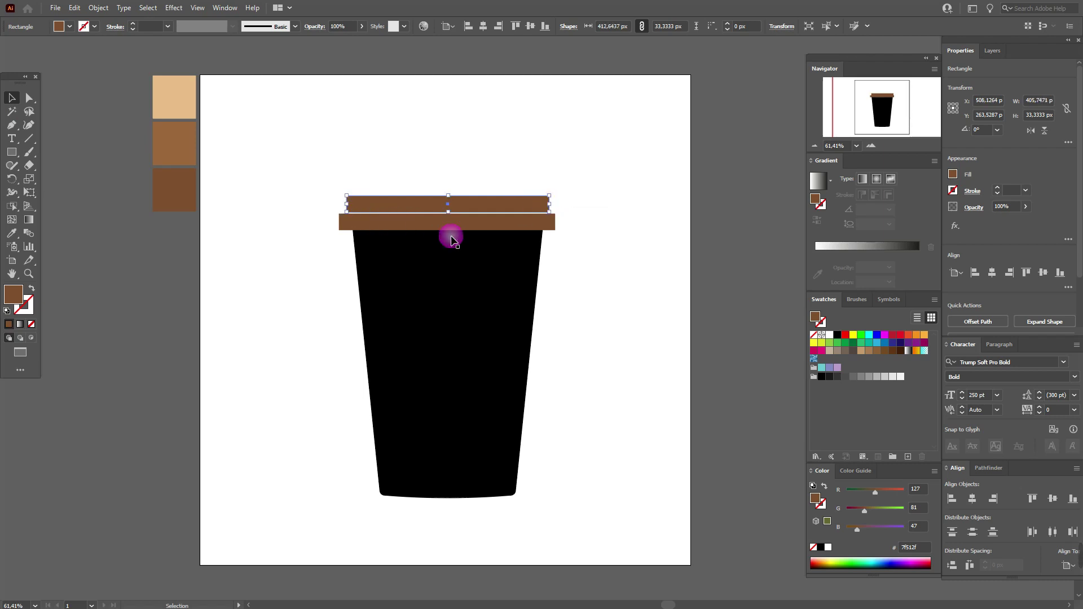
- Recolour the upper lid bar with the medium brown sample and nudge it down 3 px onto the lower bar
click(11, 235)
click(173, 148)
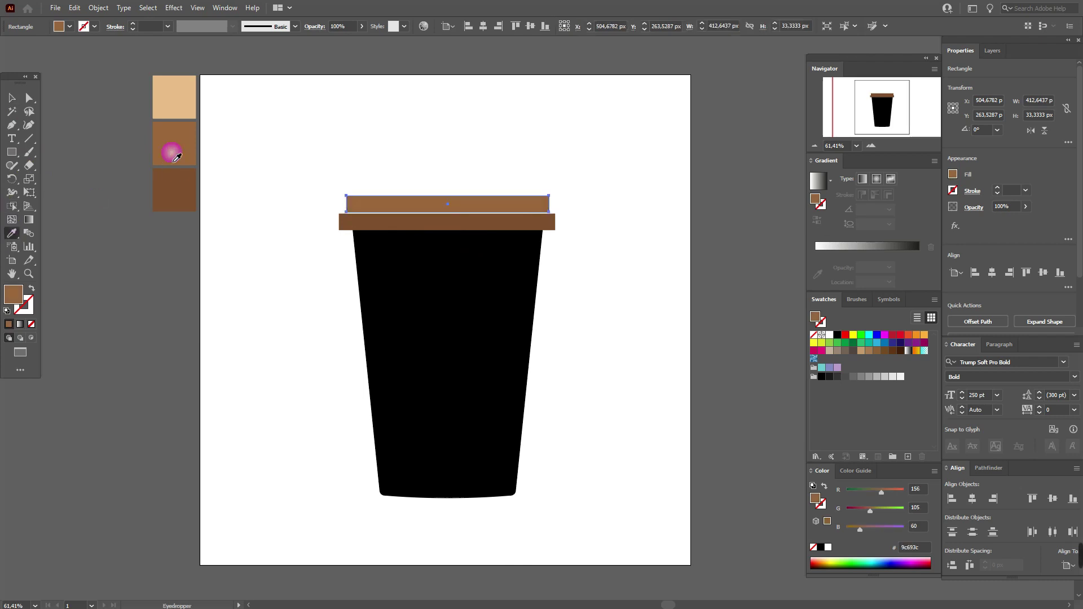
key(Down)
key(Down)
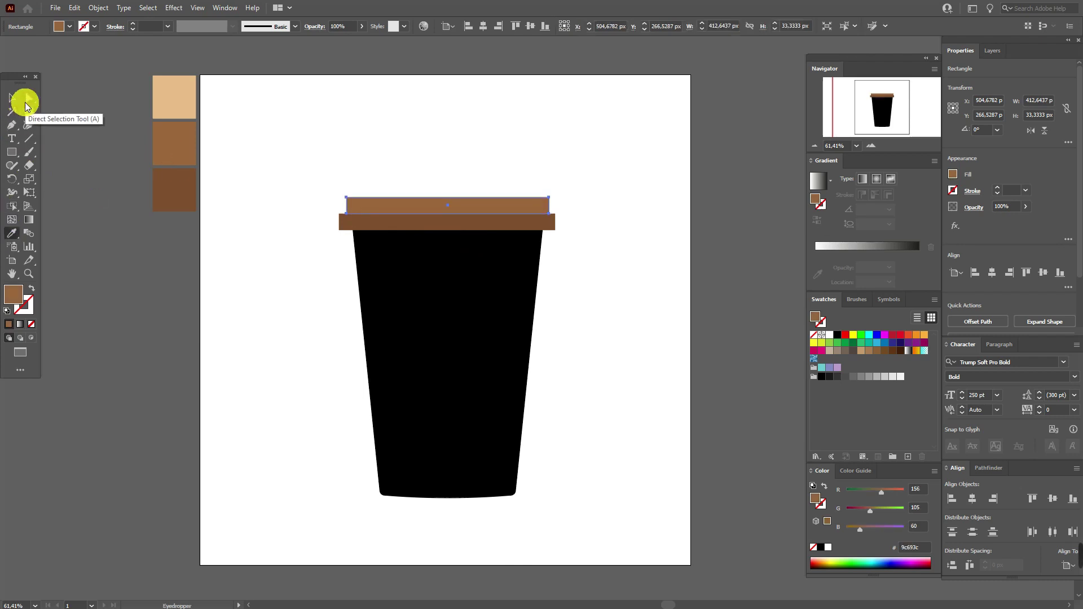
- Round the two top corners of the lower lid bar to a radius of about 25 px
click(30, 97)
click(299, 154)
click(341, 219)
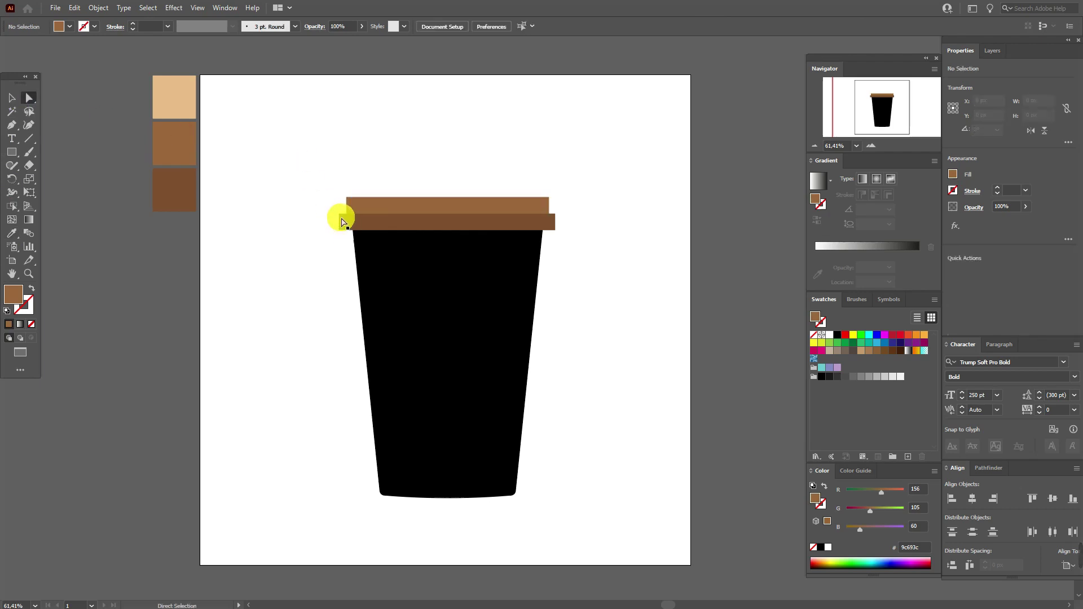
click(372, 221)
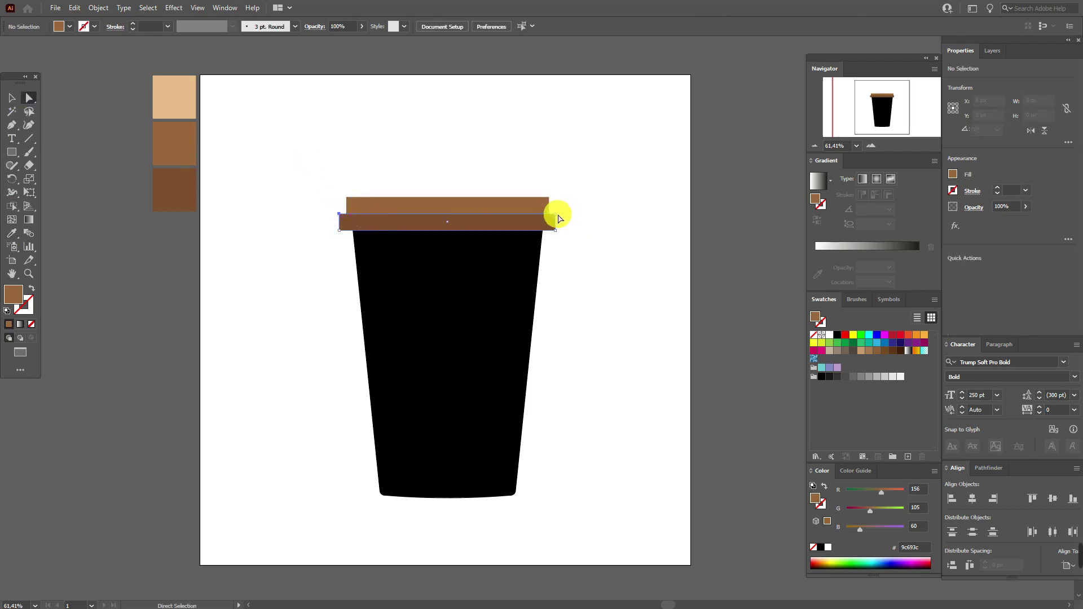
click(353, 221)
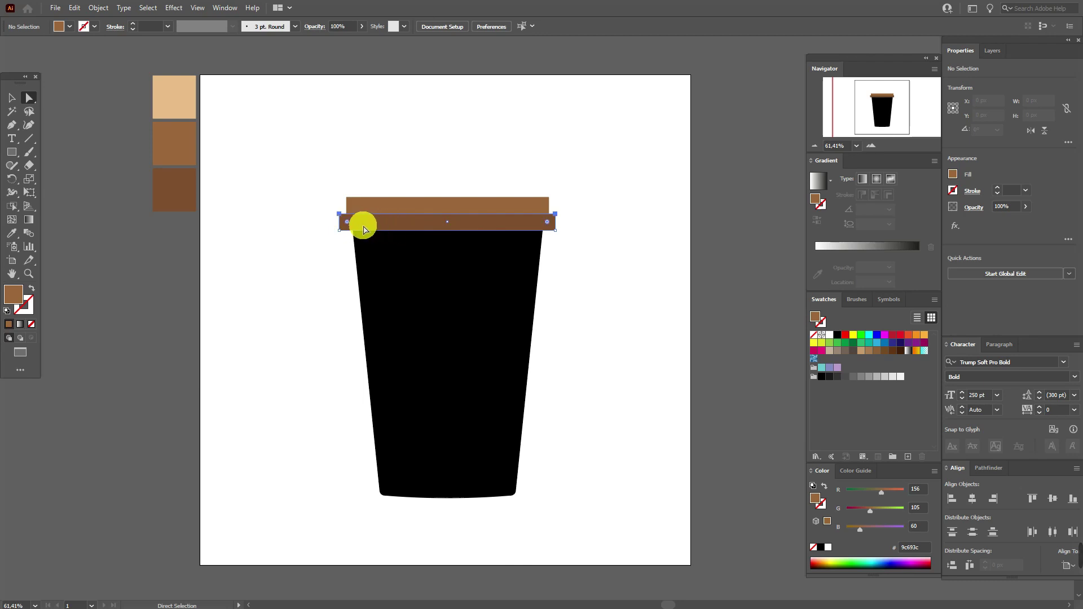
drag(350, 226, 350, 226)
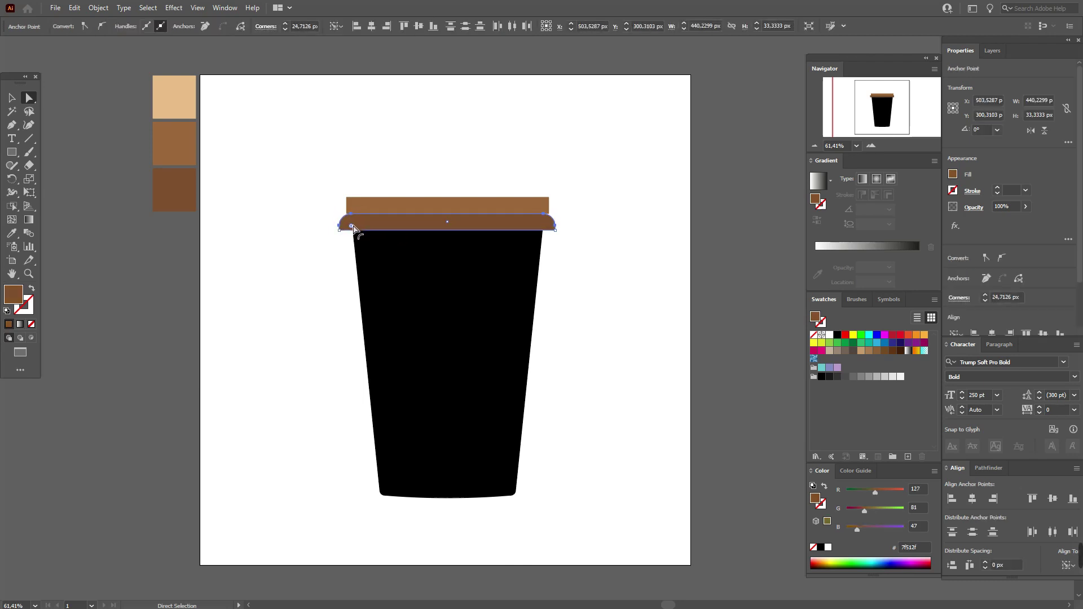
shift+click(555, 229)
shift+click(346, 229)
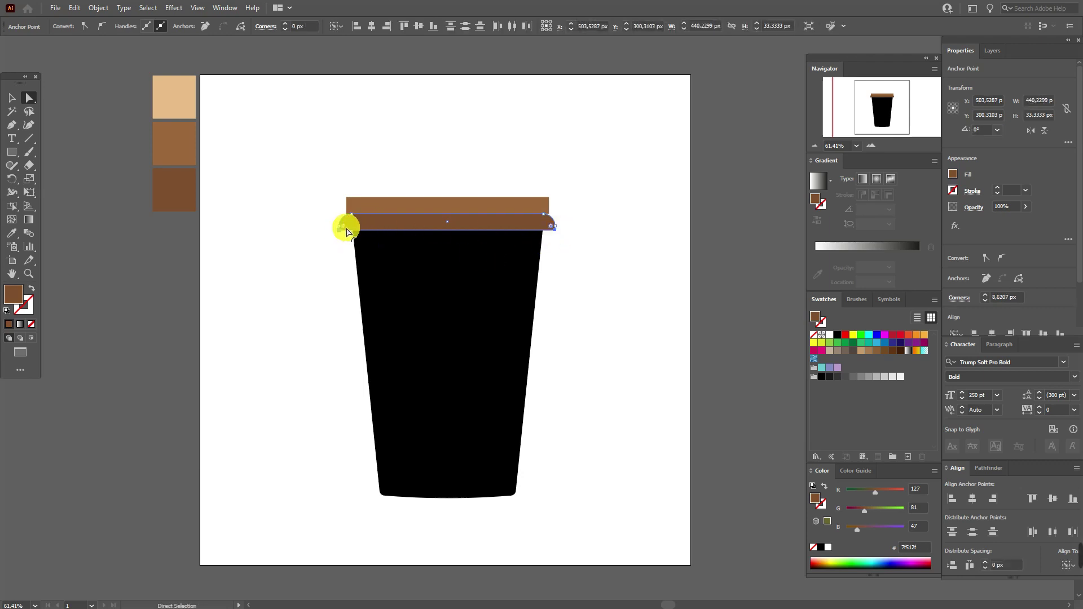
click(560, 273)
click(424, 220)
click(424, 220)
click(597, 290)
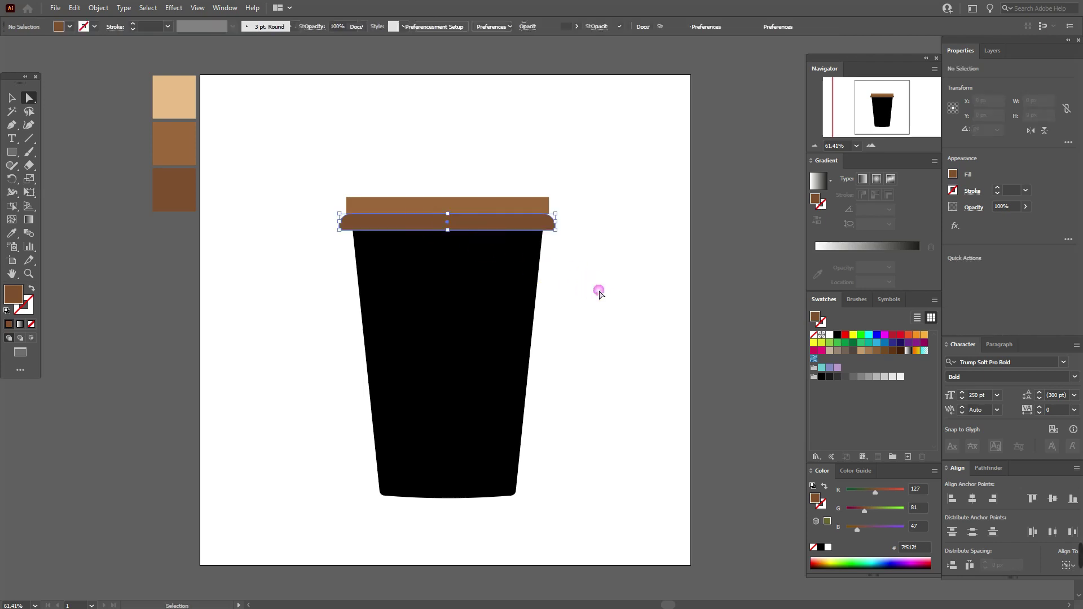
- Round the two top corners of the upper lid bar
click(378, 204)
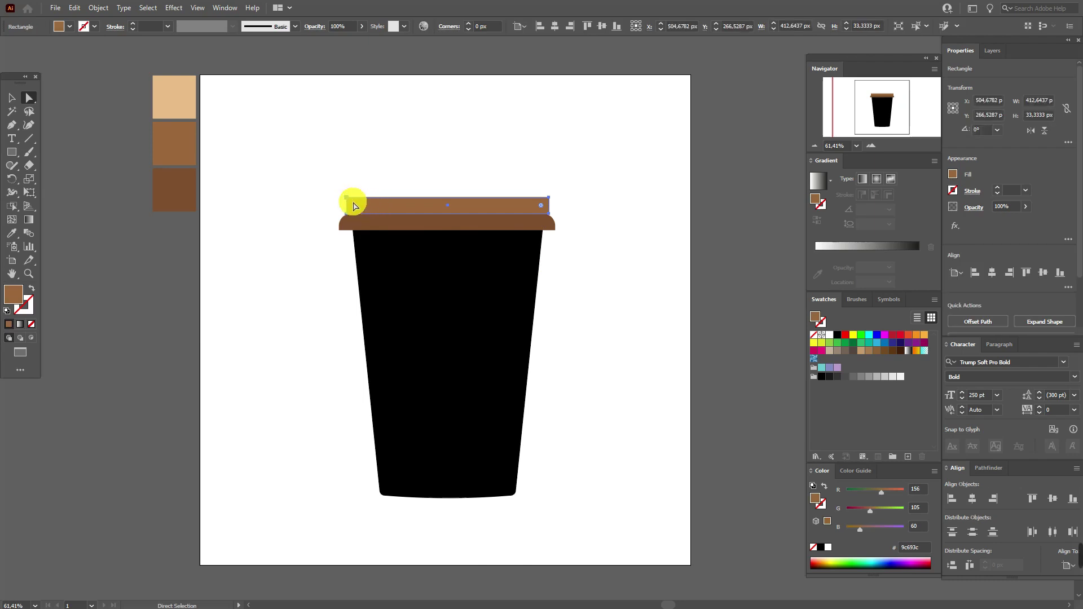
click(347, 198)
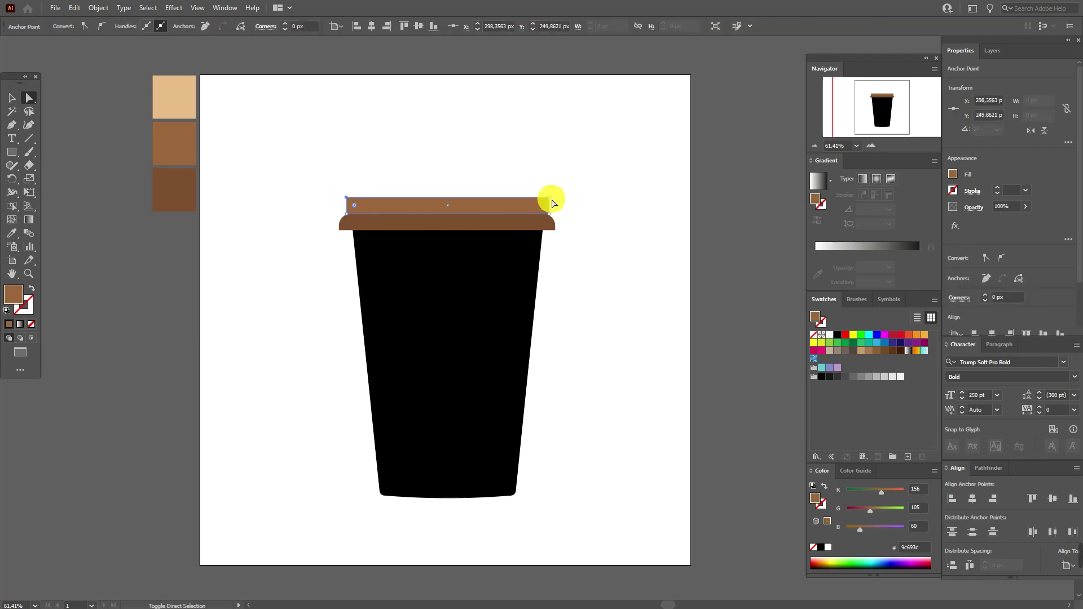
click(399, 205)
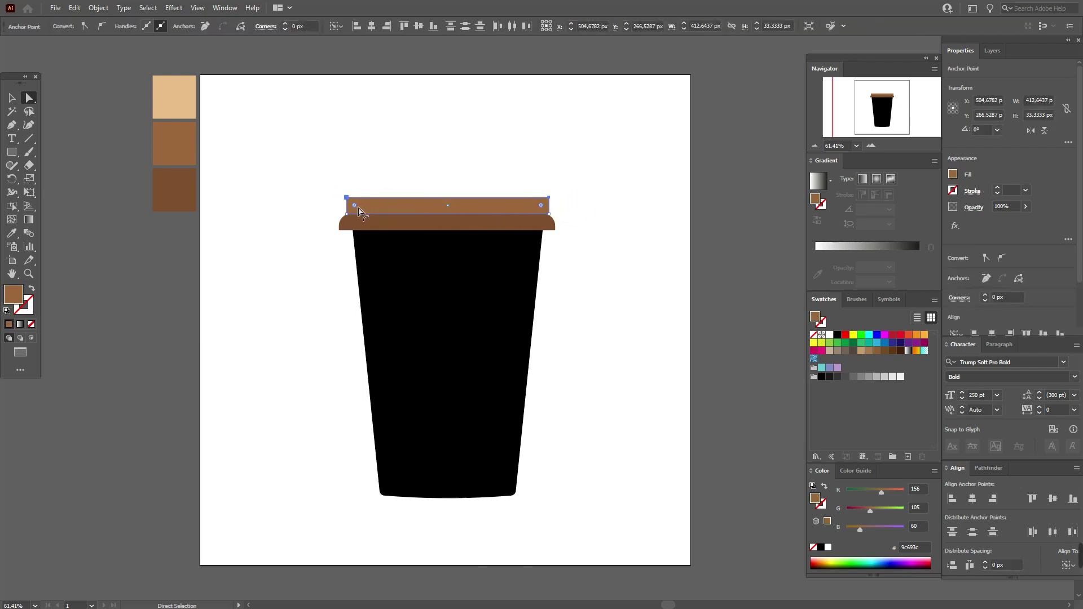
- Shorten the upper lid bar from its top edge to about 30 px high and move it down 3 px
click(11, 98)
key(Down)
key(Down)
key(Down)
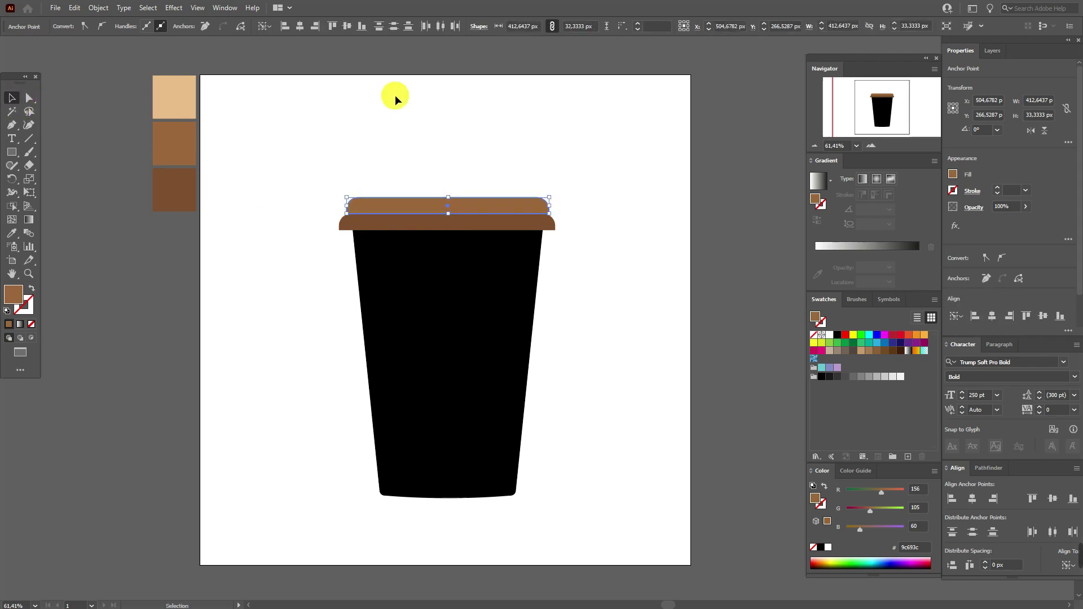
click(395, 114)
click(468, 201)
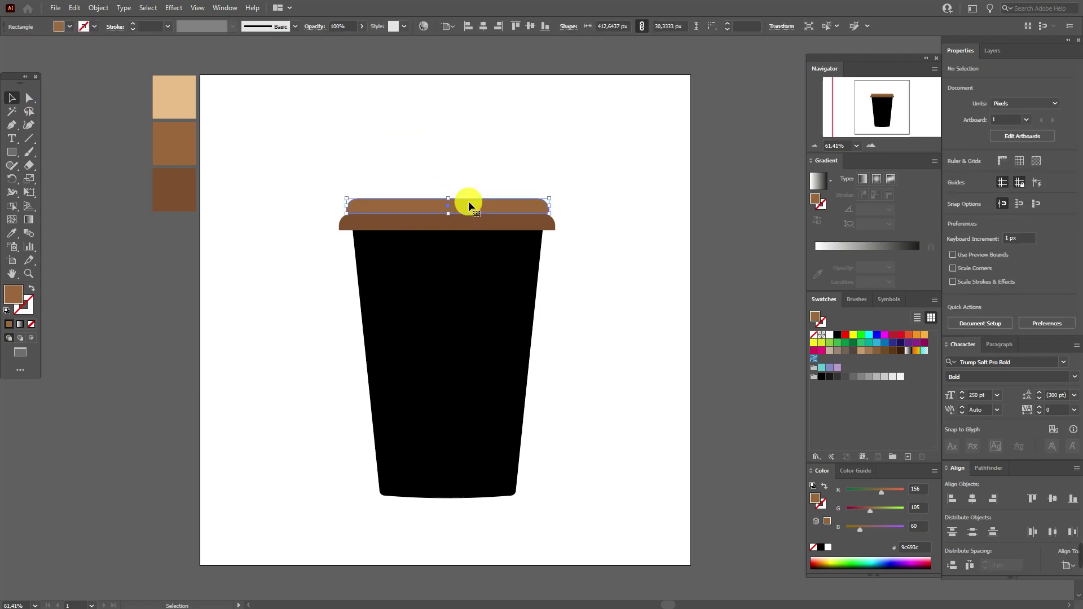
click(461, 165)
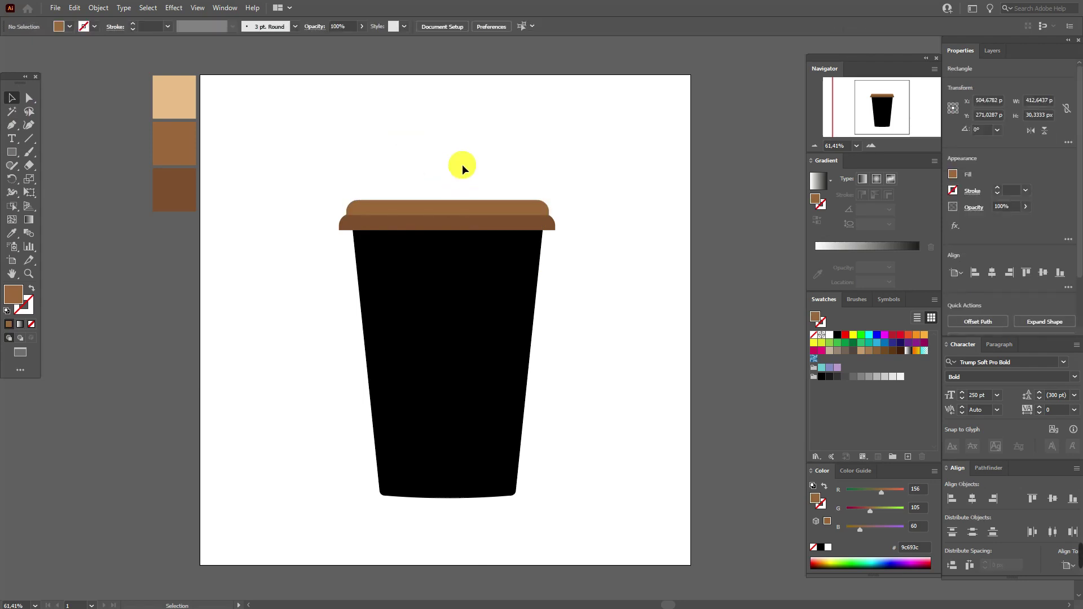
- Sample the light tan colour square and draw a rectangle about 364 px wide and 63 px high over the lid's top
click(11, 234)
click(175, 96)
click(12, 152)
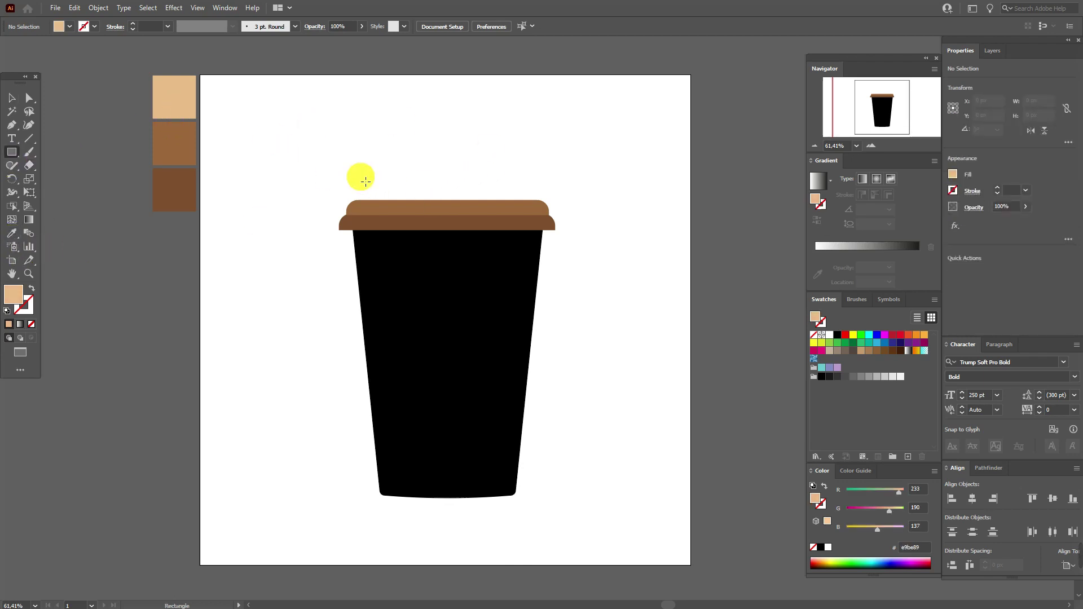
mouse_move(362, 179)
mouse_down()
mouse_move(435, 204)
mouse_move(545, 213)
mouse_up()
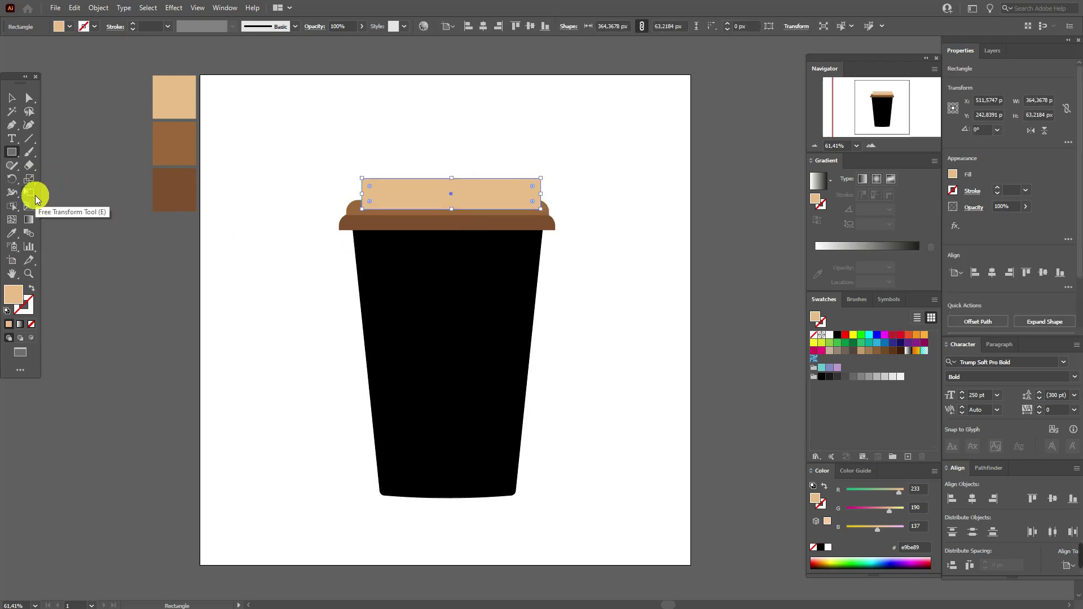
- Narrow the tan rectangle's top edge slightly and symmetrically with Free Transform's Perspective Distort
click(34, 195)
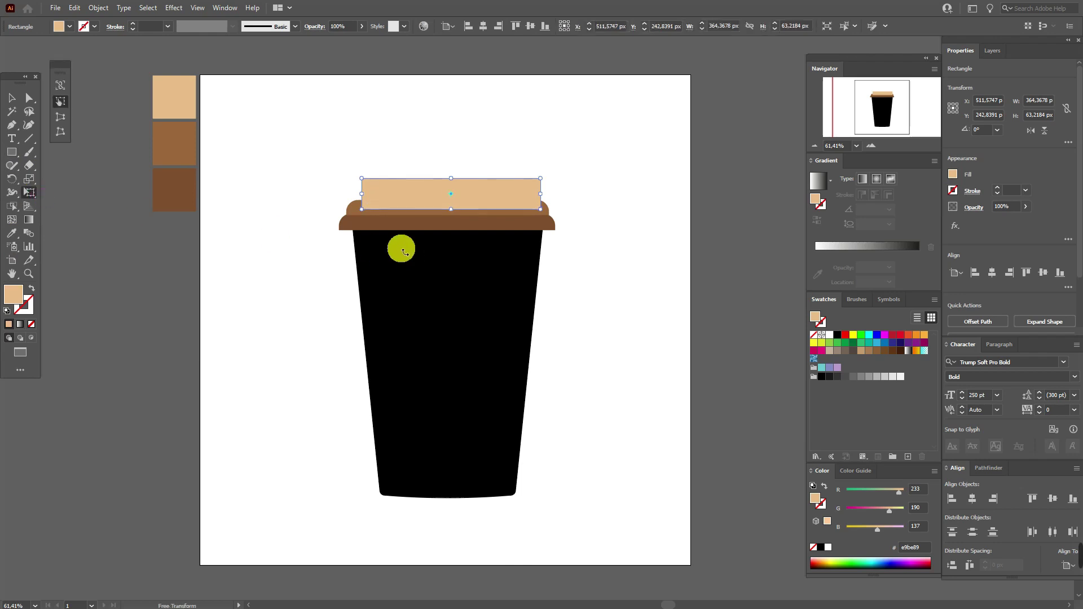
click(61, 117)
drag(363, 180, 365, 181)
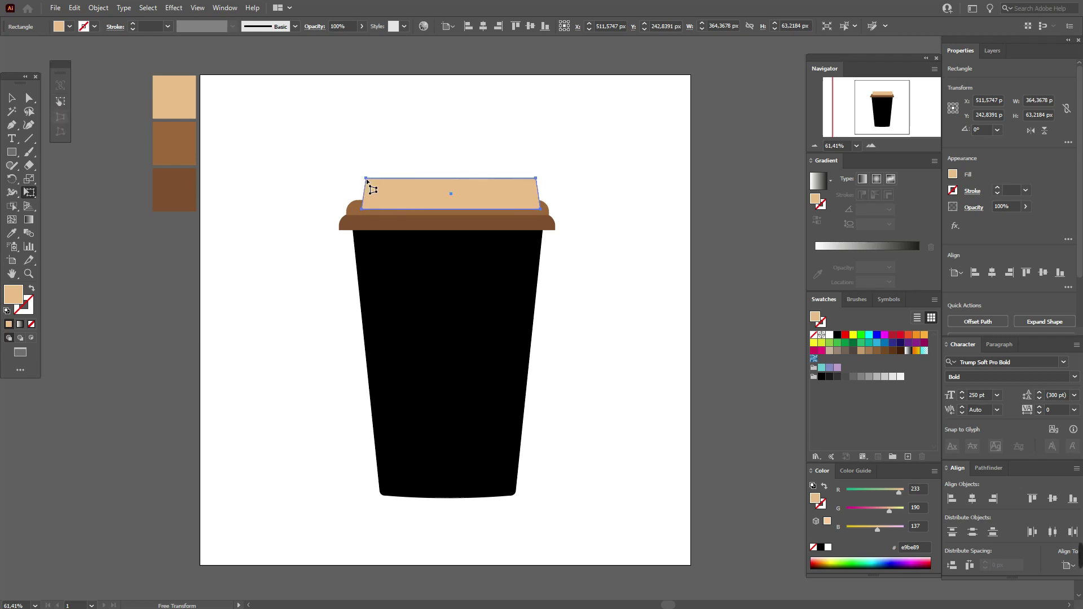
- Send the tapered tan shape to the back and shift it slightly left to centre it over the lid
click(11, 98)
right_click(452, 208)
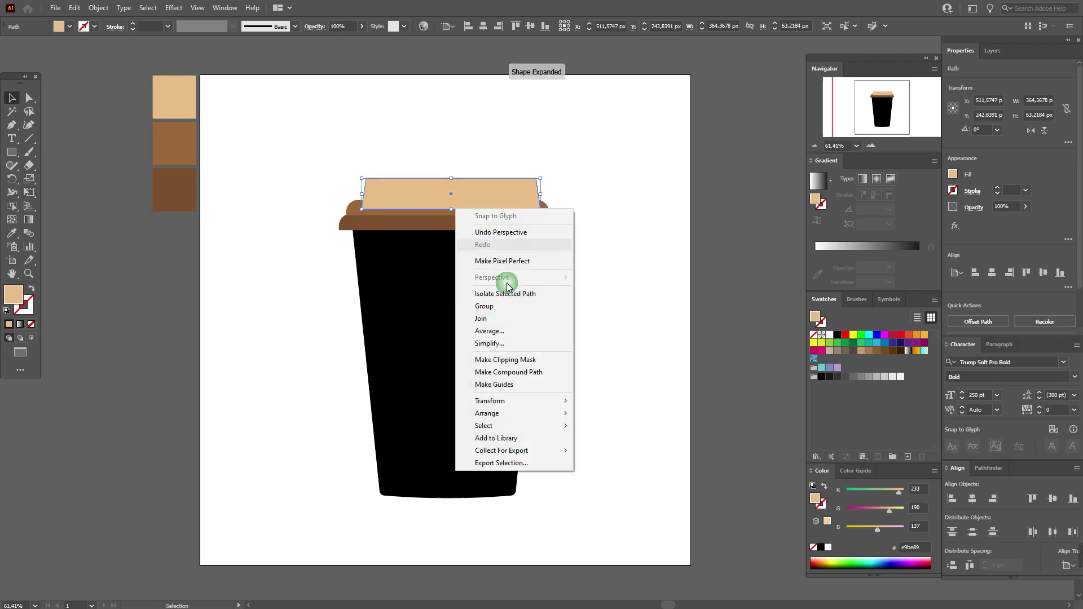
mouse_move(567, 414)
click(623, 448)
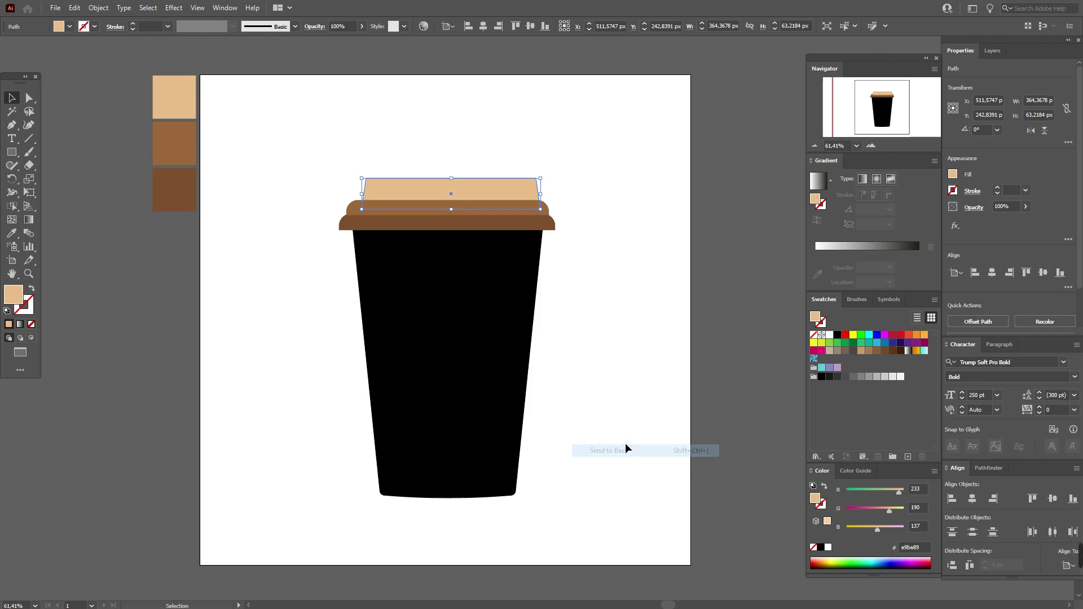
click(642, 323)
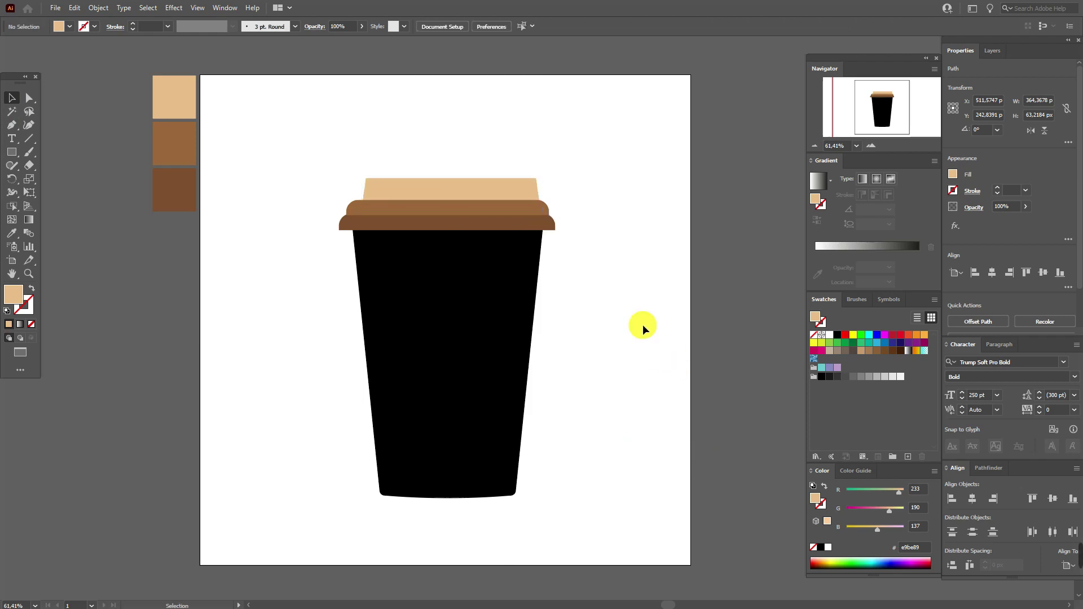
click(476, 190)
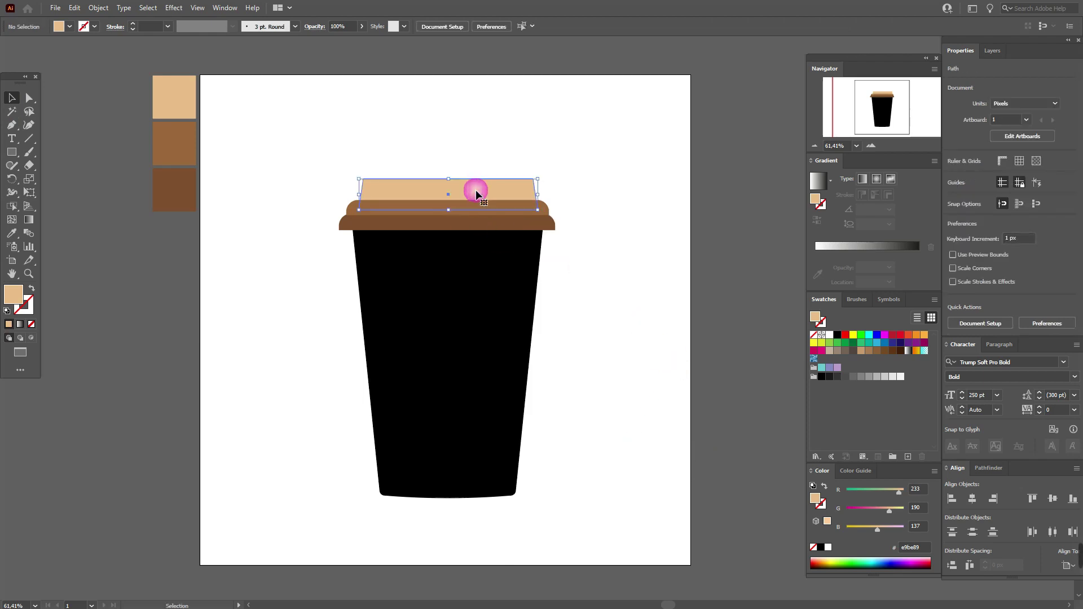
- Apply an Arc Upper warp with an 8% horizontal bend to the tan lid shape and expand its appearance
click(174, 7)
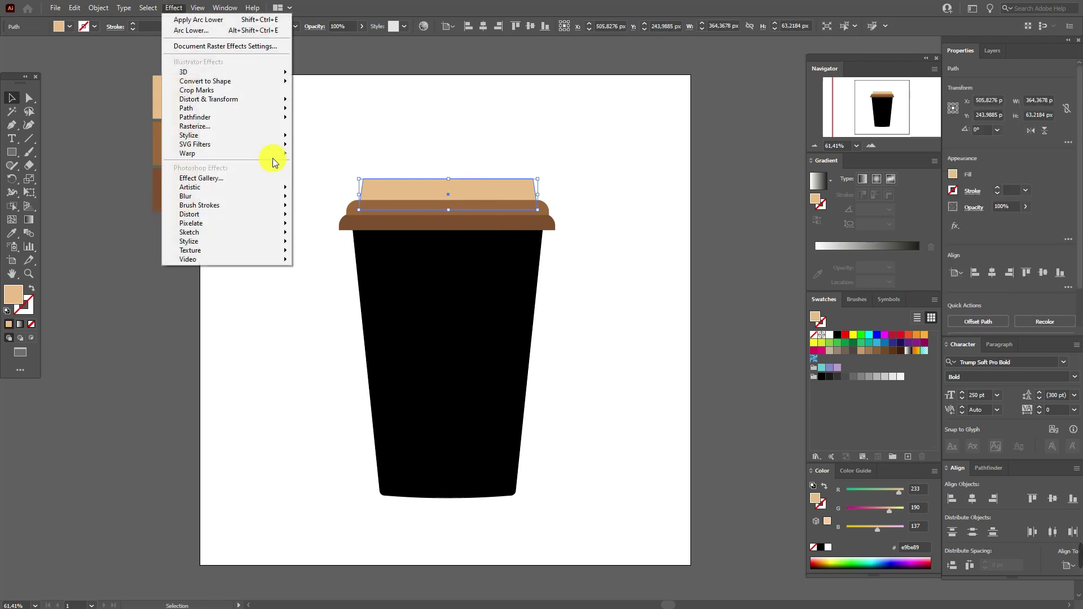
mouse_move(266, 150)
click(333, 154)
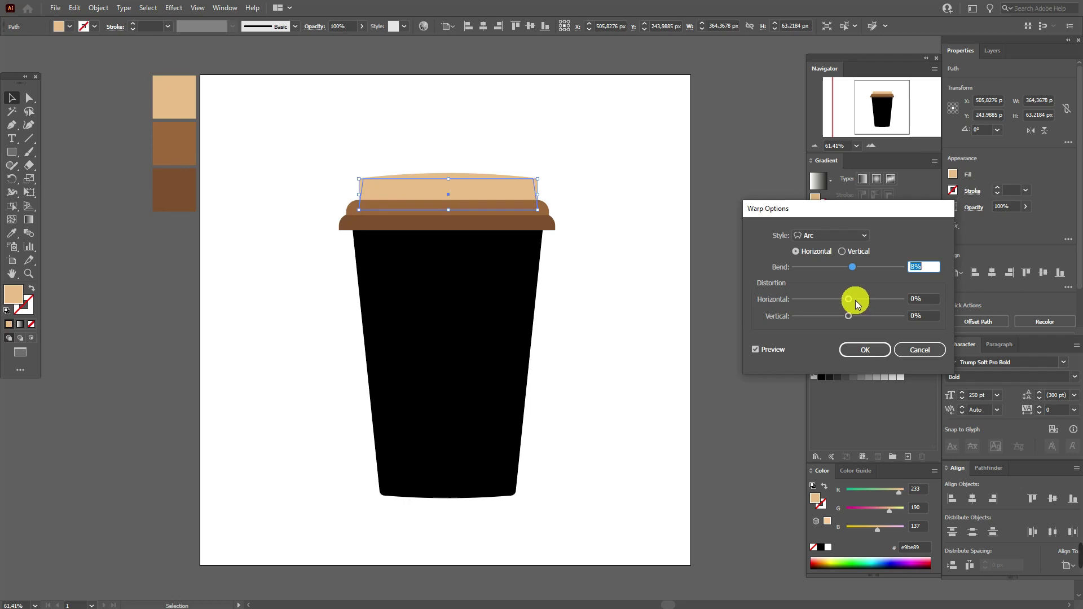
click(857, 236)
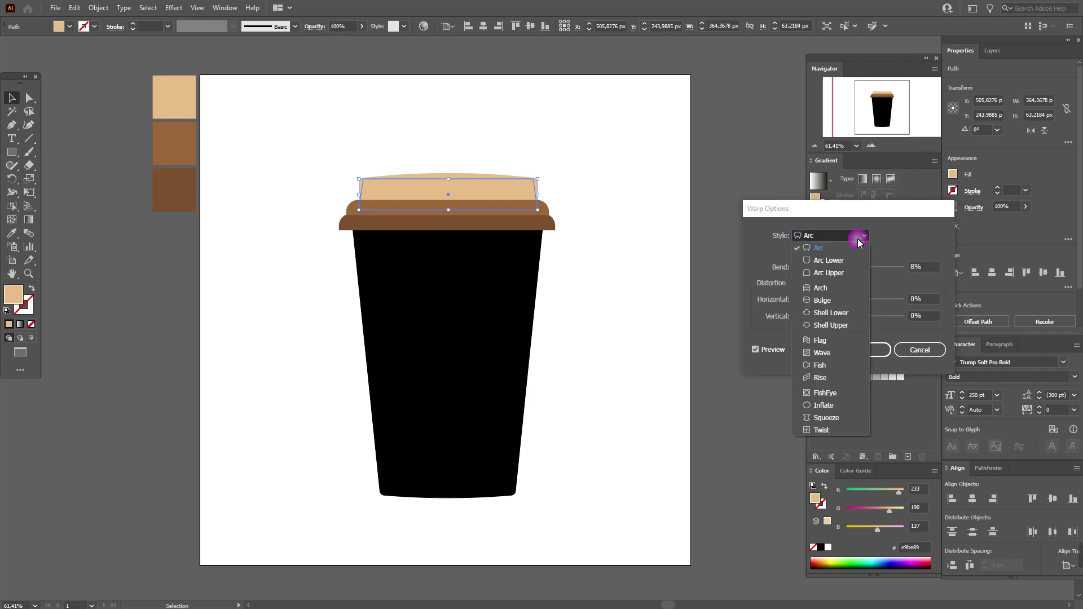
click(853, 271)
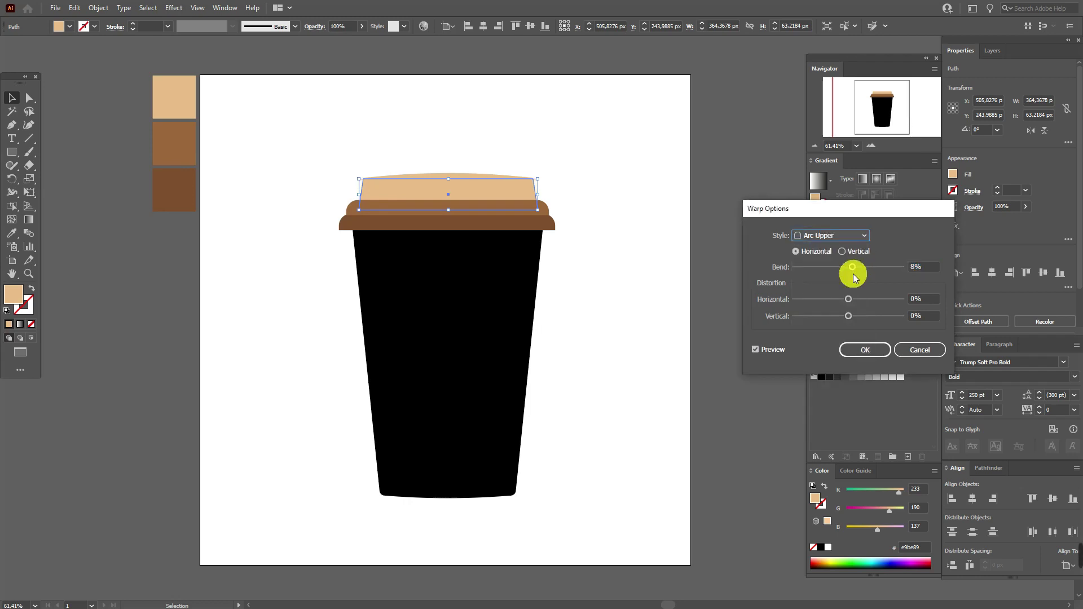
click(864, 351)
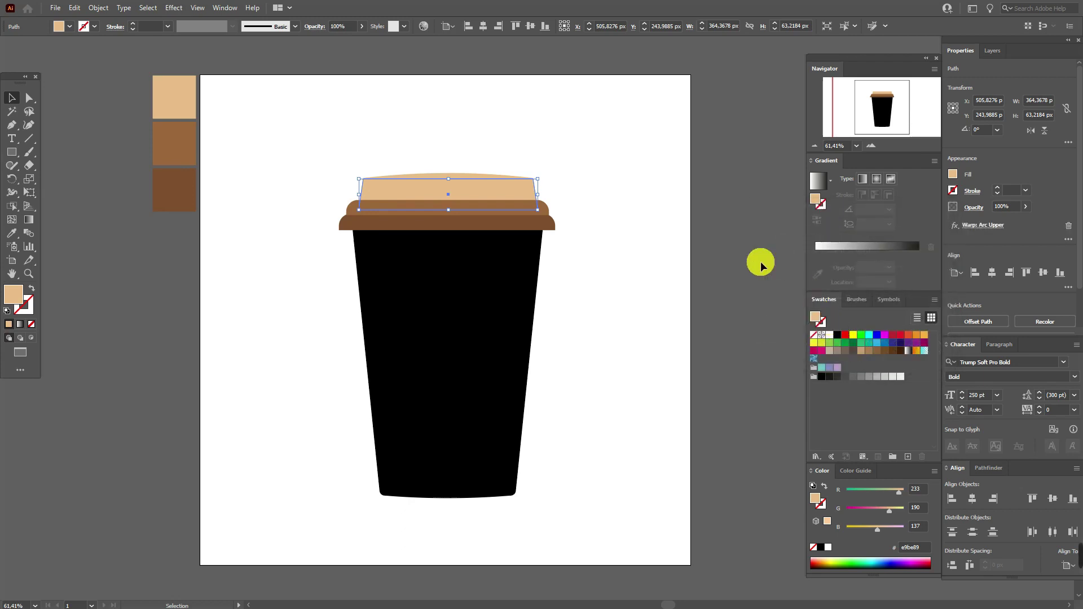
click(103, 8)
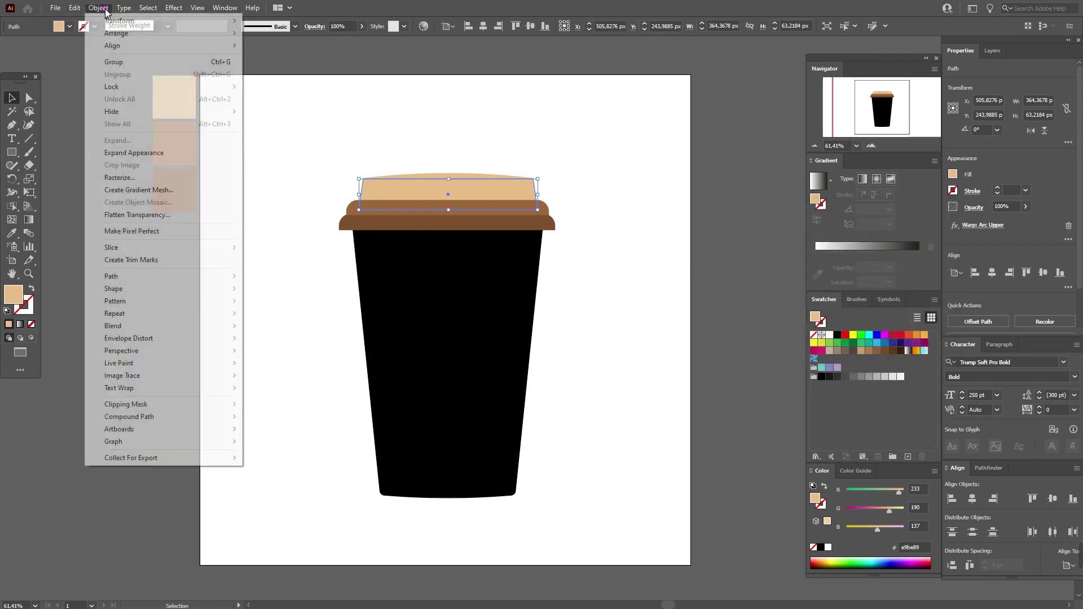
click(166, 152)
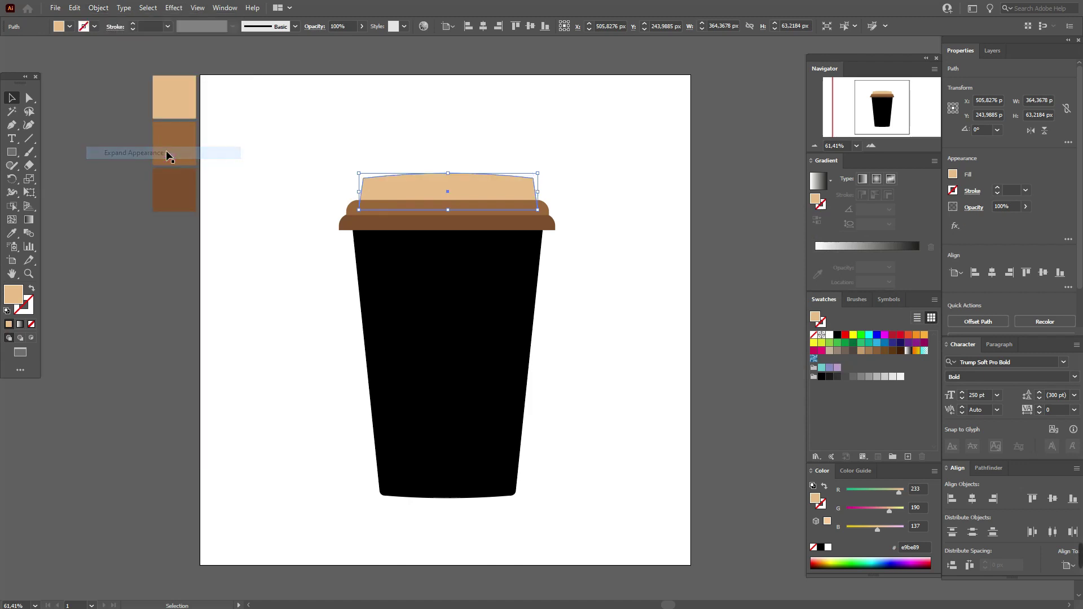
click(602, 240)
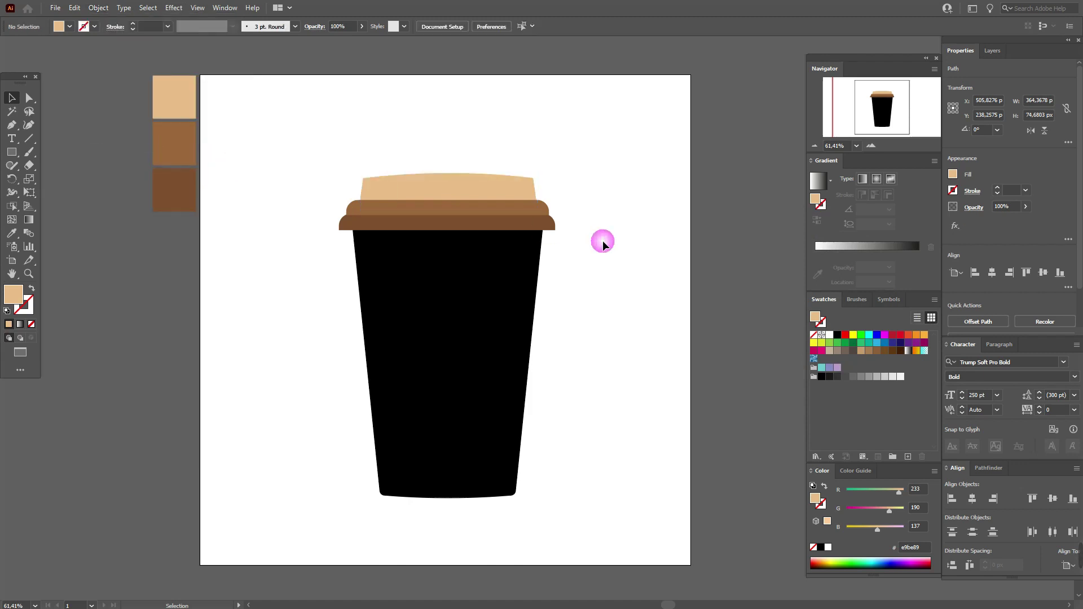
- Move the tan lid shape down 7 px and stretch its left edge slightly outward
click(474, 184)
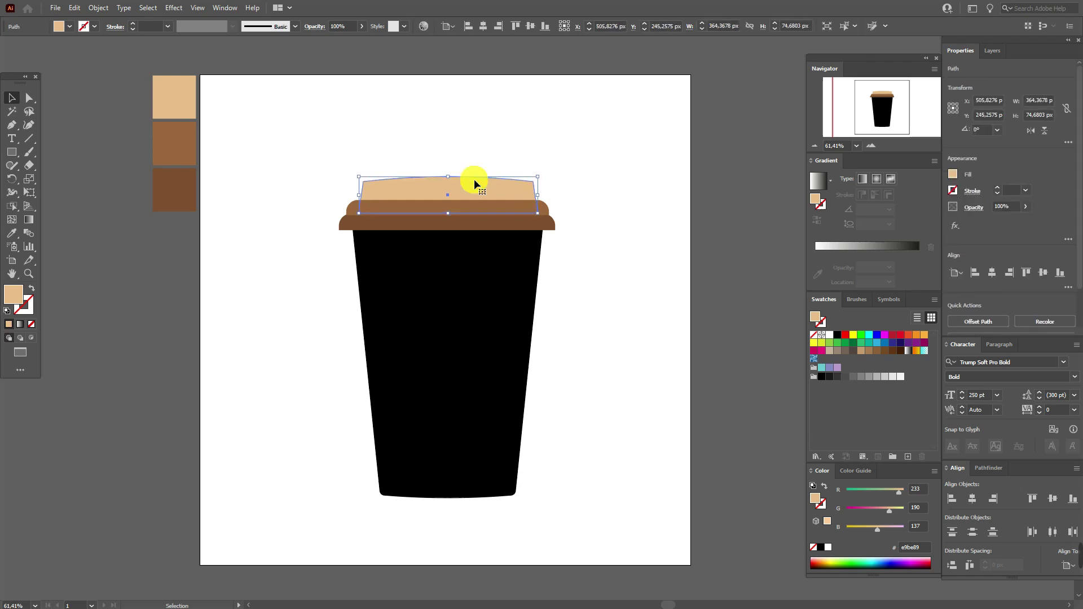
drag(365, 201, 362, 202)
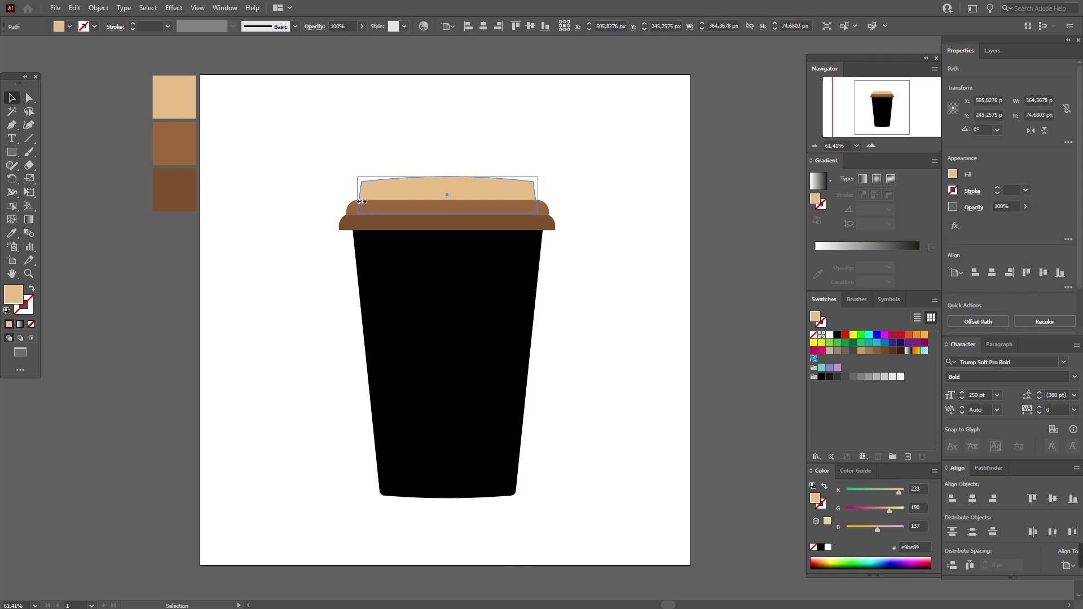
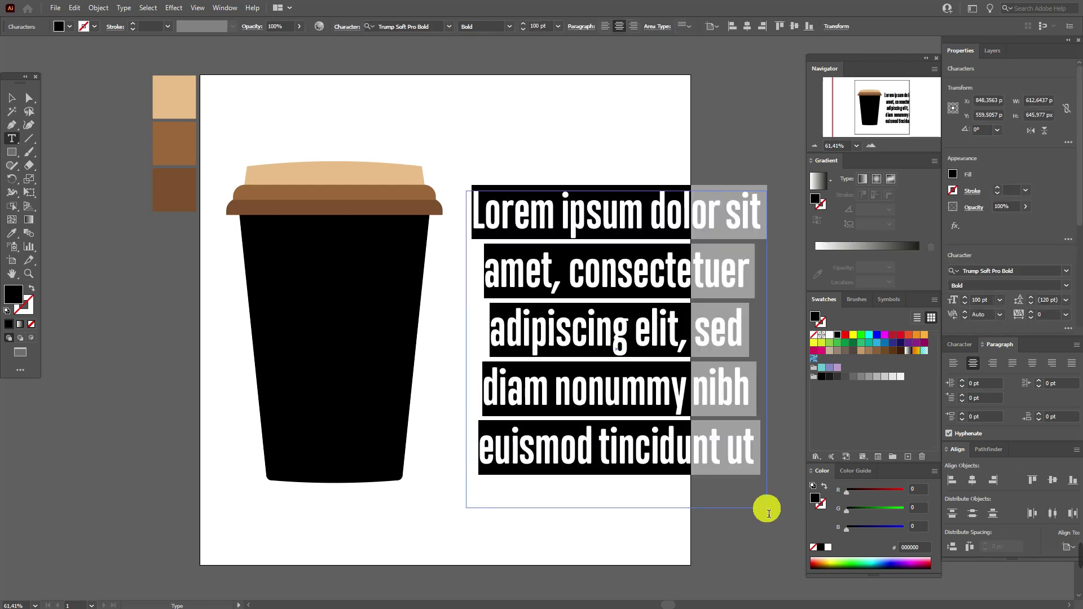
- Replace the placeholder text beside the cup with four lines: COFFEE / IS ALWAYS / A GOOD / IDEA
text(COFF)
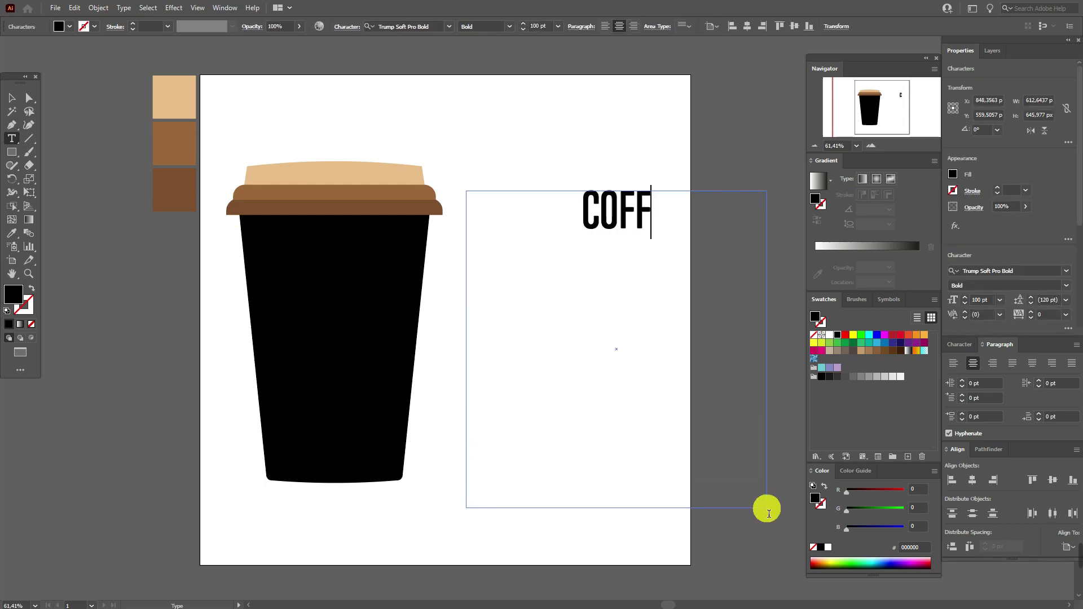
text(EE IS )
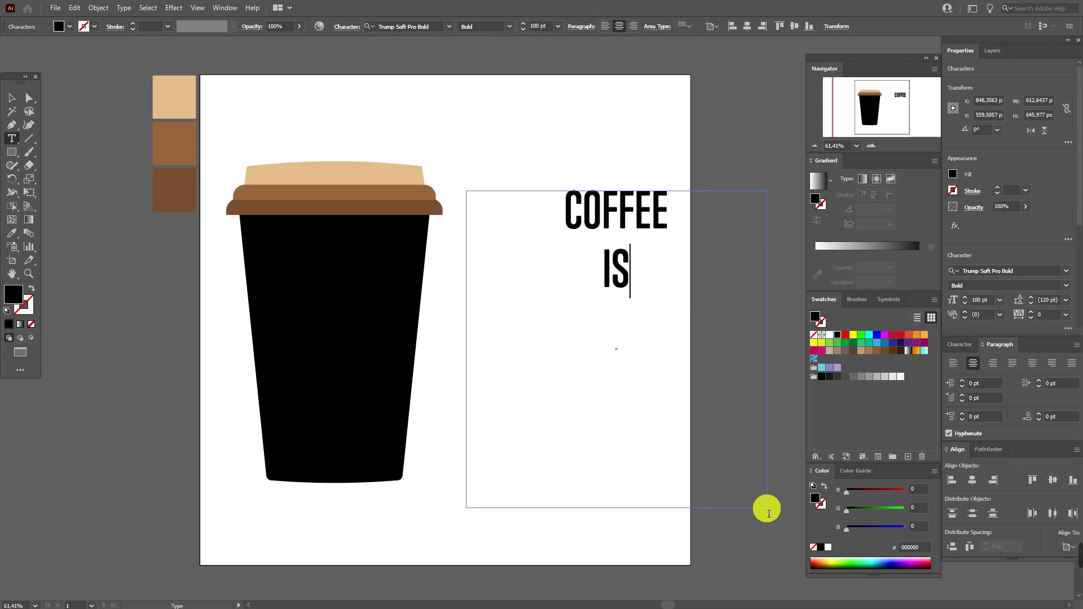
text(ALWAYS )
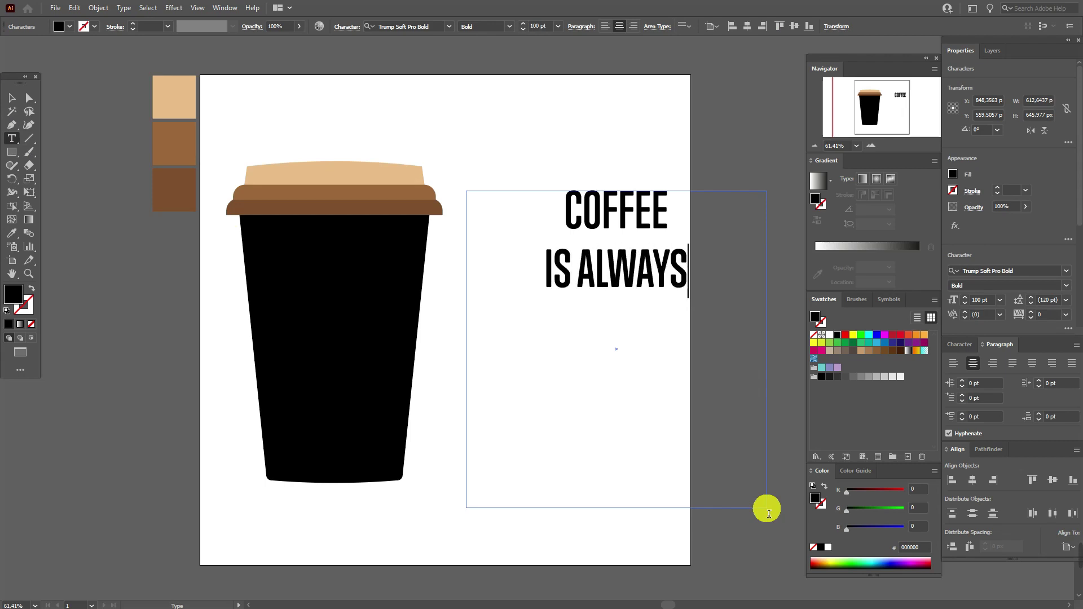
text(A G)
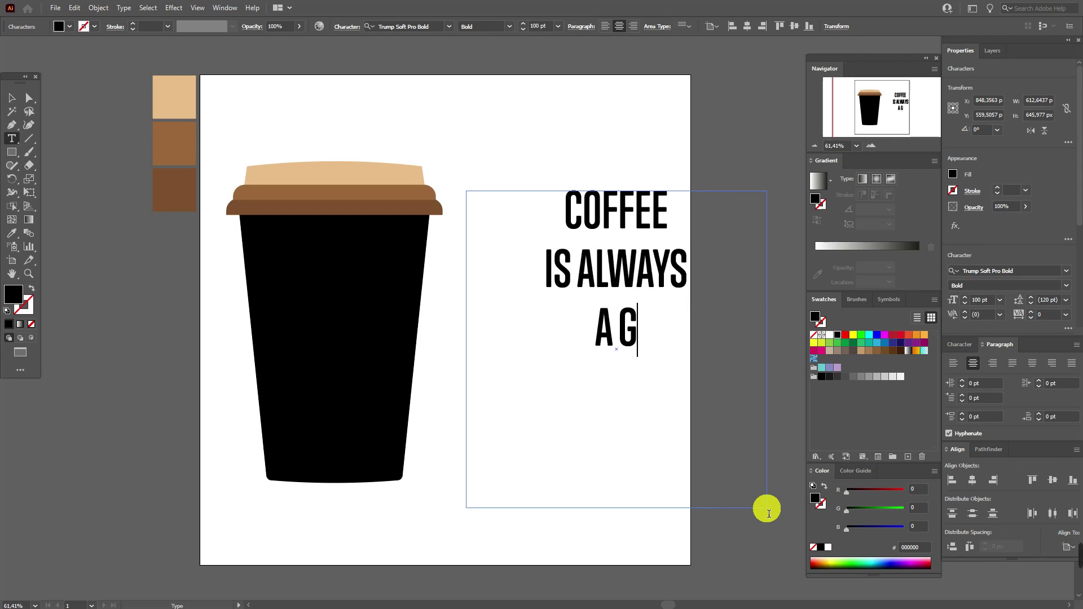
text(OOD IDEA)
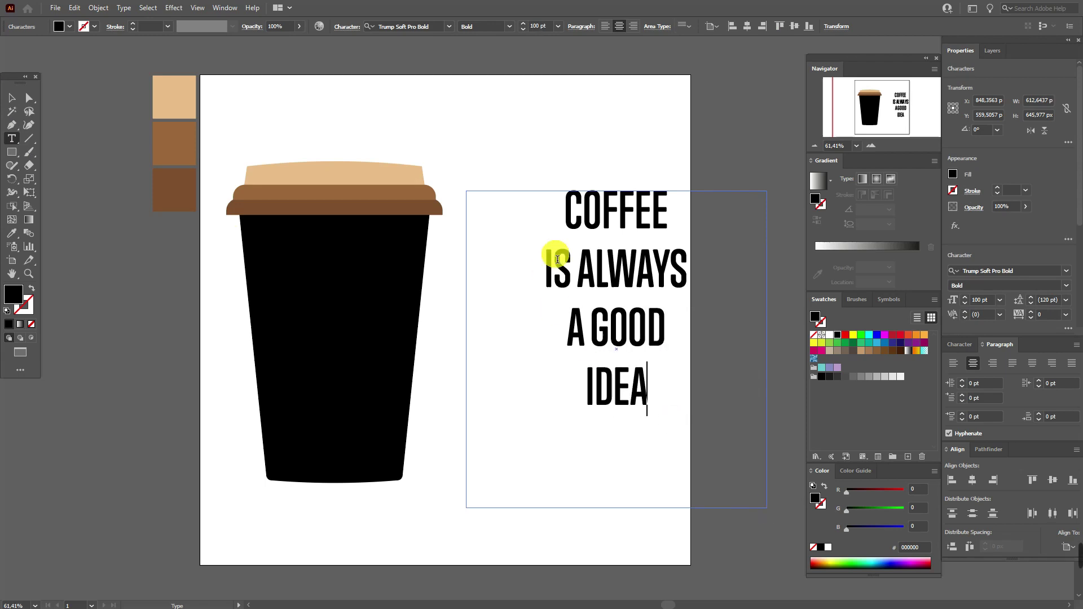
- Set the word COFFEE to 200 pt in the Espresso Vintage font
drag(668, 216, 572, 219)
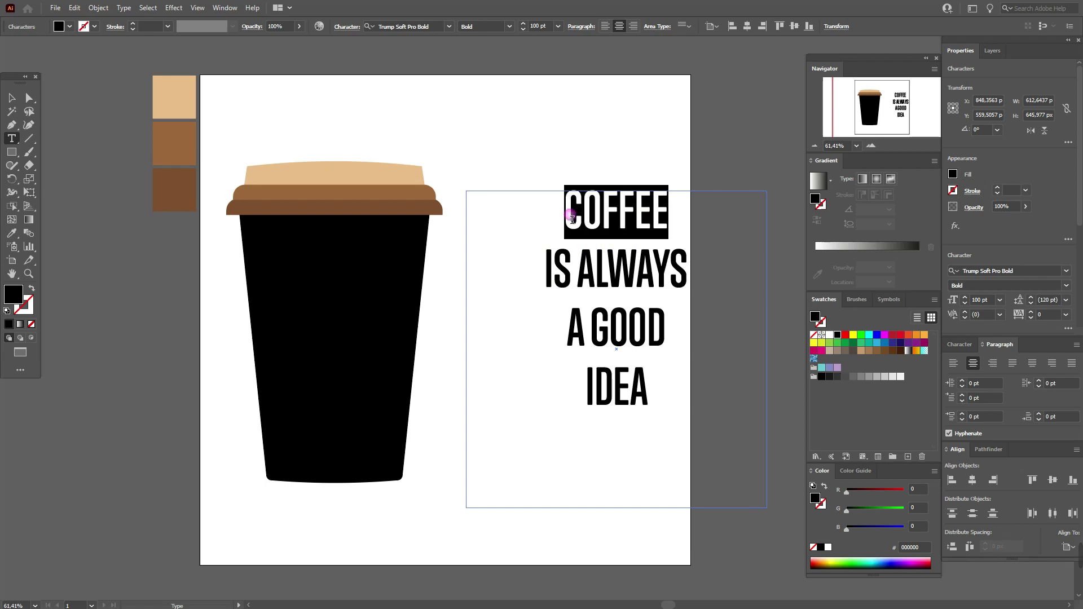
double_click(981, 304)
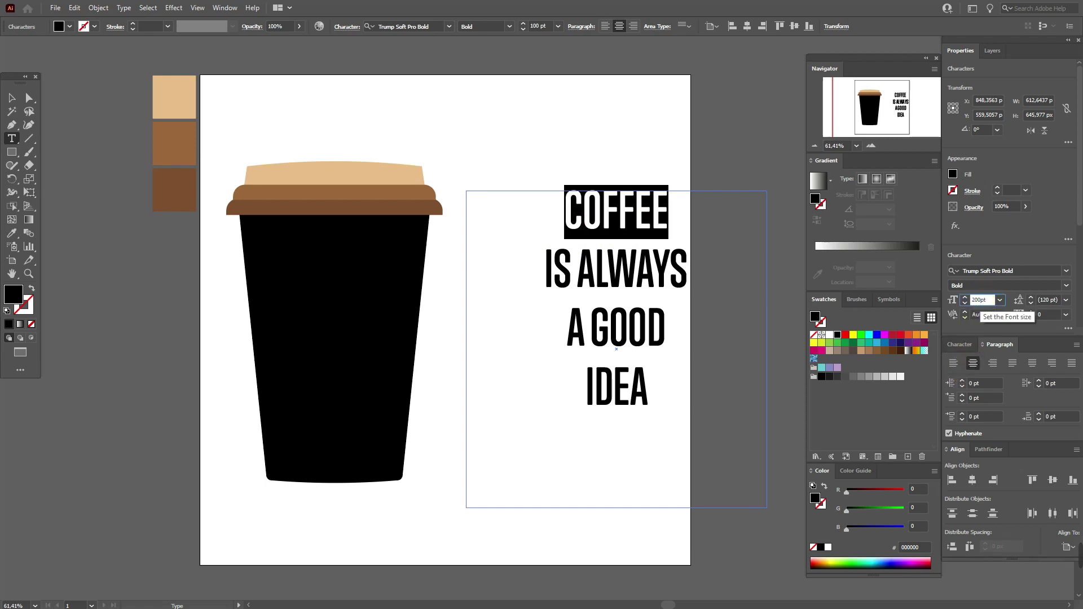
text(200)
key(Return)
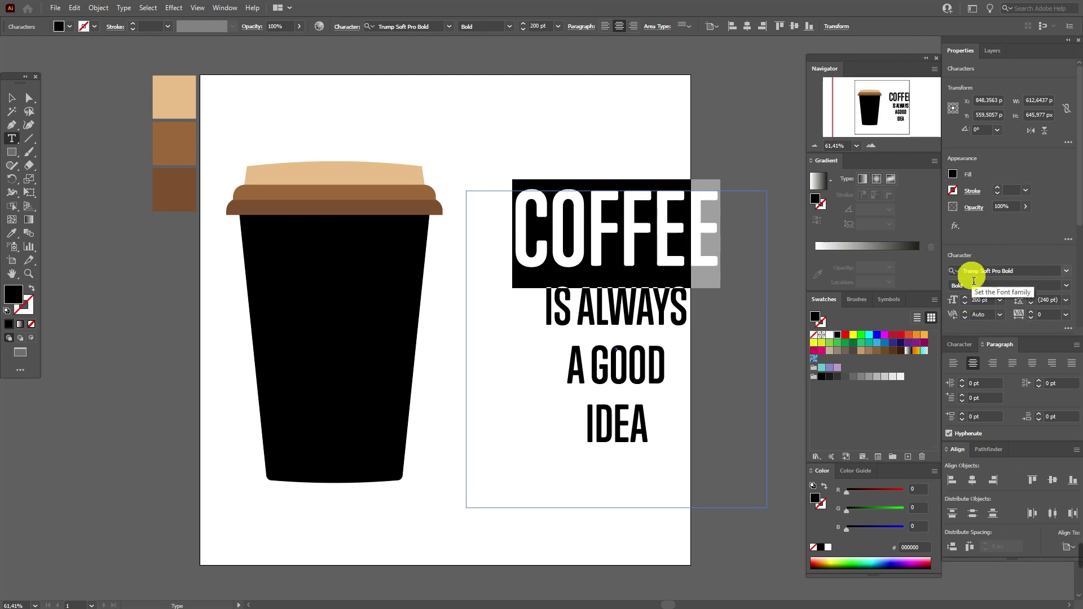
click(969, 270)
double_click(972, 273)
text(espres)
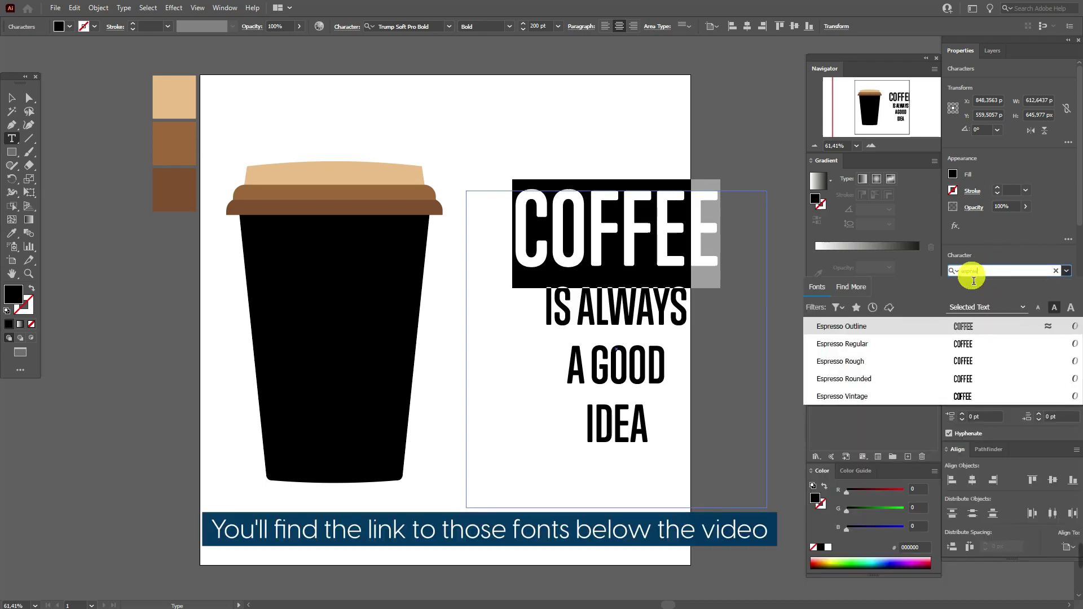
click(950, 394)
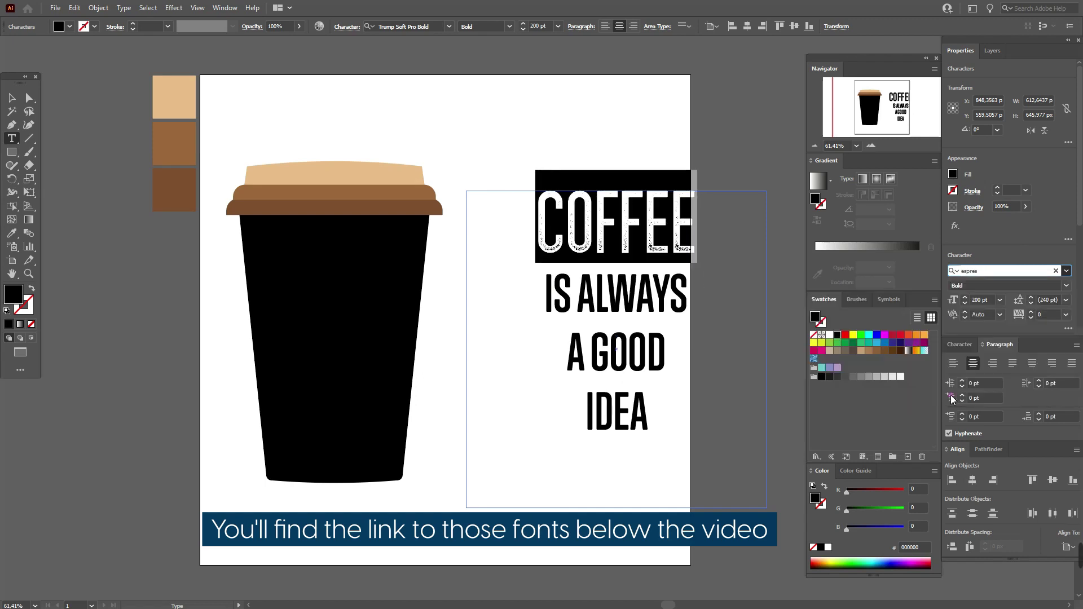
- Change the font of the line IS ALWAYS to Mocha Inline
triple_click(623, 286)
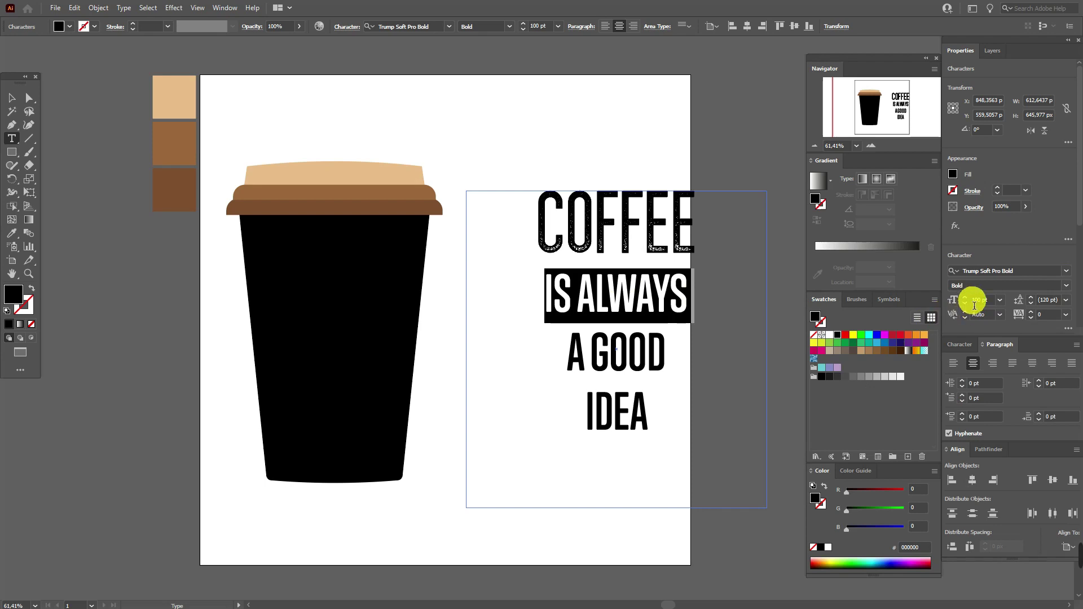
click(984, 274)
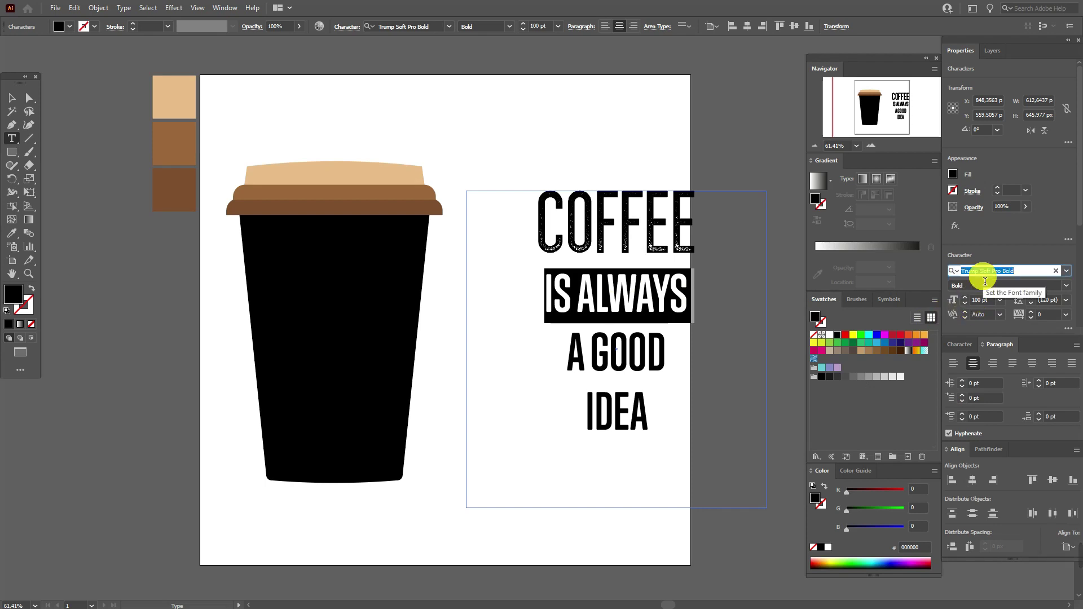
text(mocha)
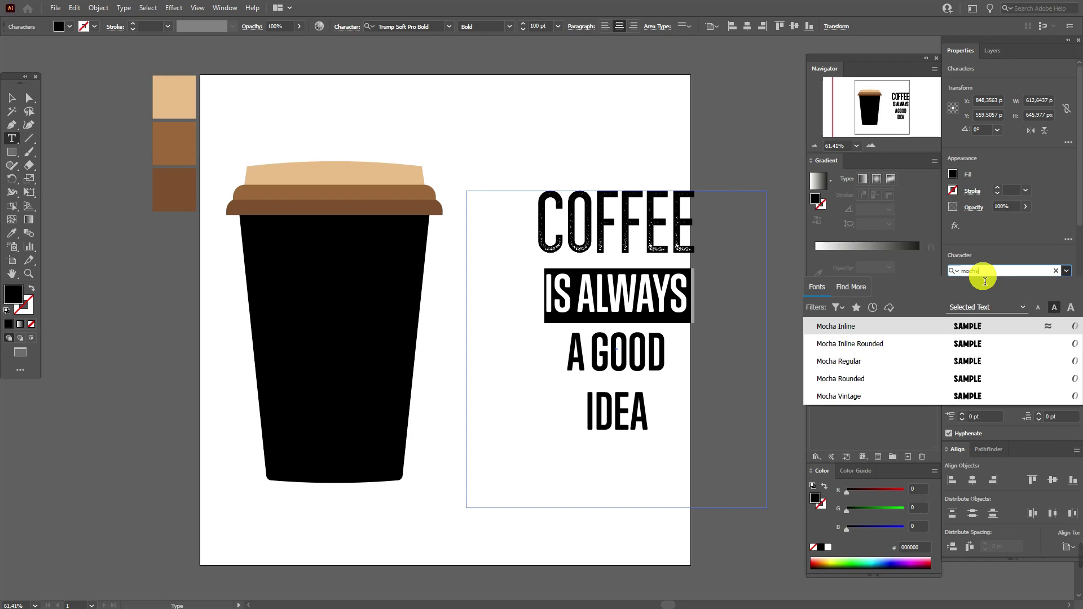
click(983, 326)
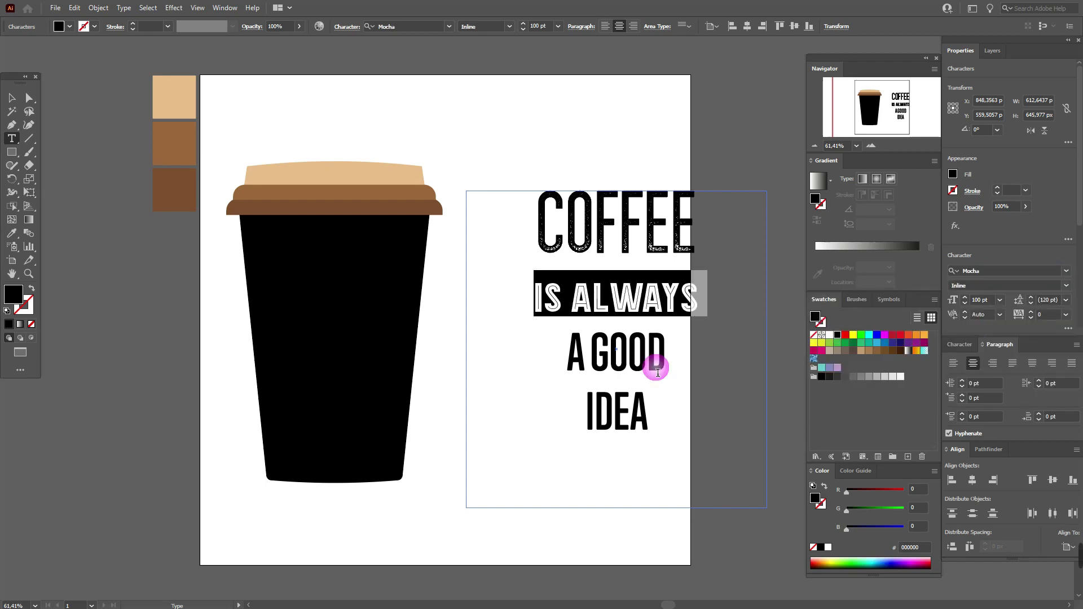
- Change the font of the line A GOOD to Latte Inline
click(596, 363)
double_click(596, 363)
drag(567, 353, 668, 370)
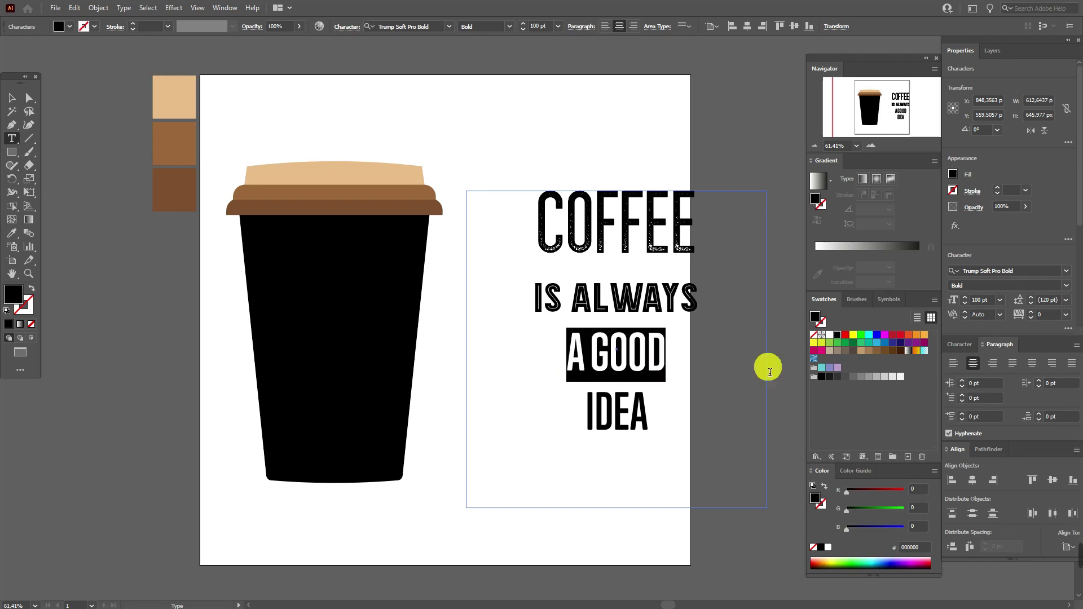
click(965, 273)
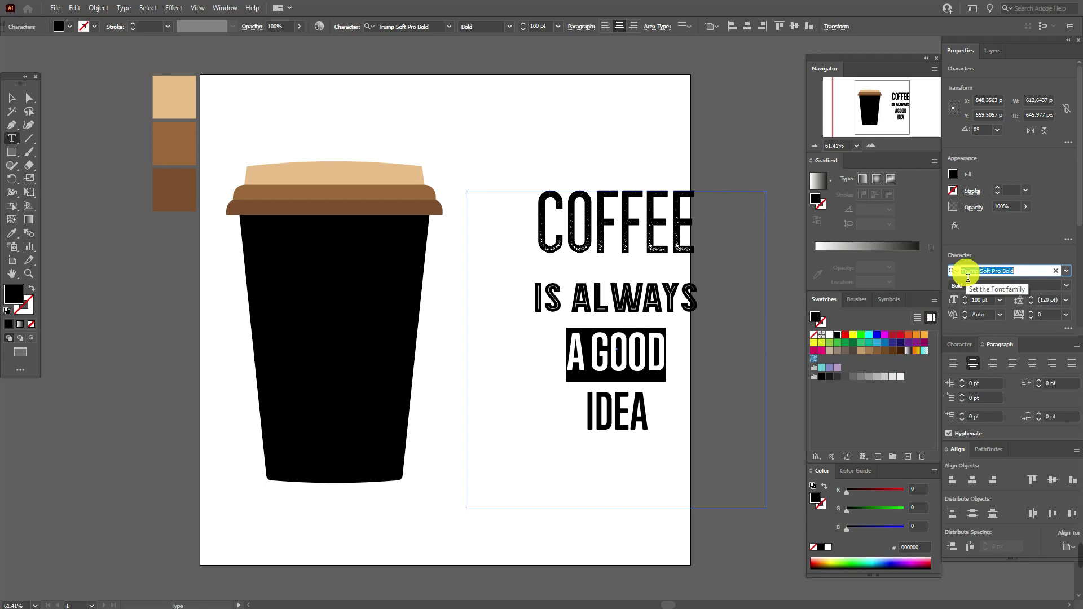
text(latte)
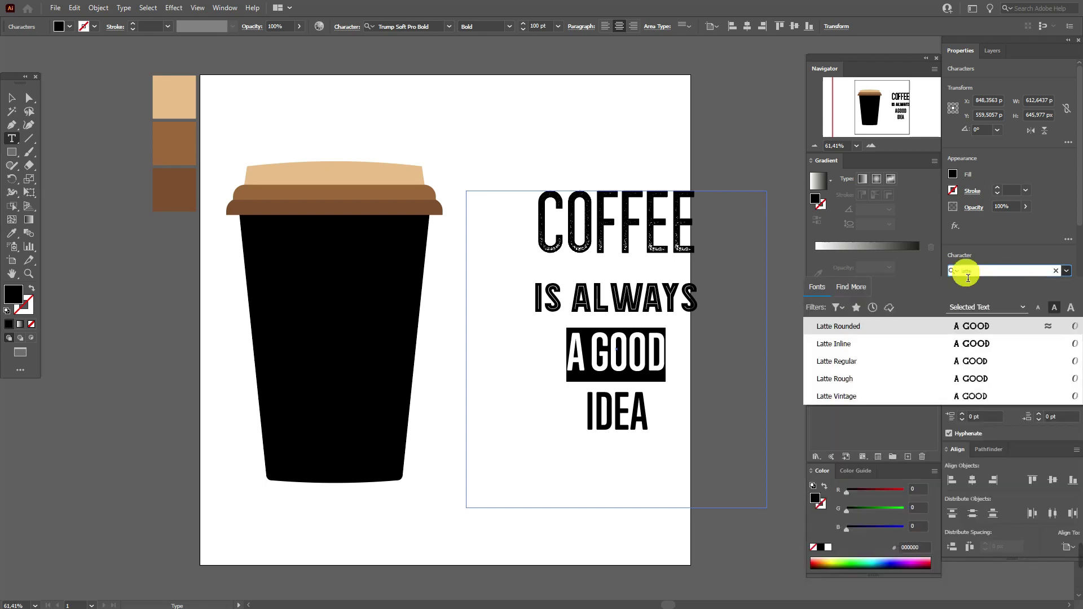
click(976, 346)
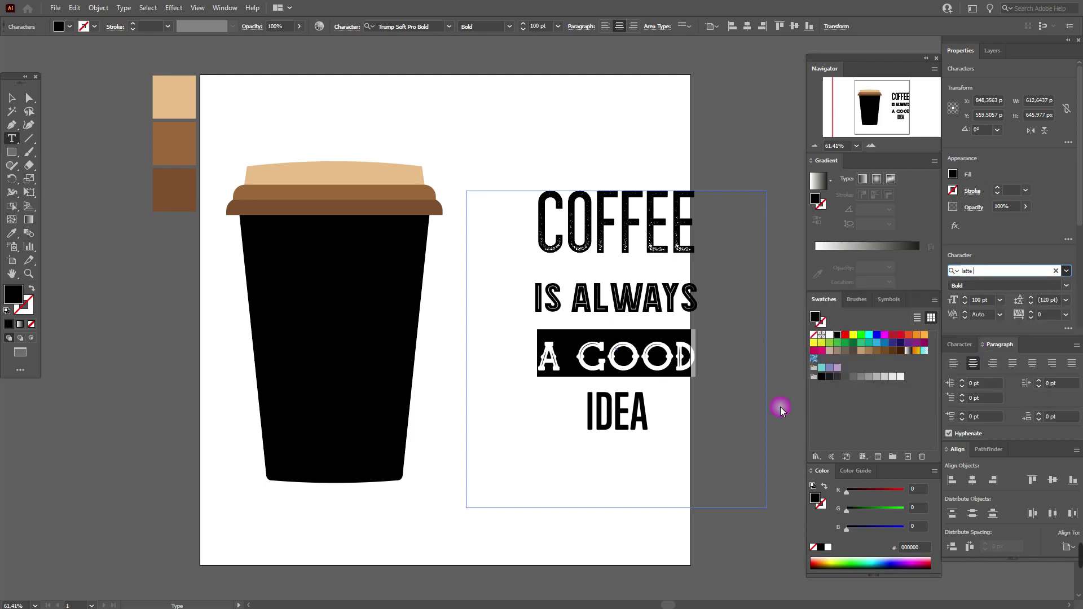
- Change the font of the word IDEA to Mocha Inline
double_click(615, 422)
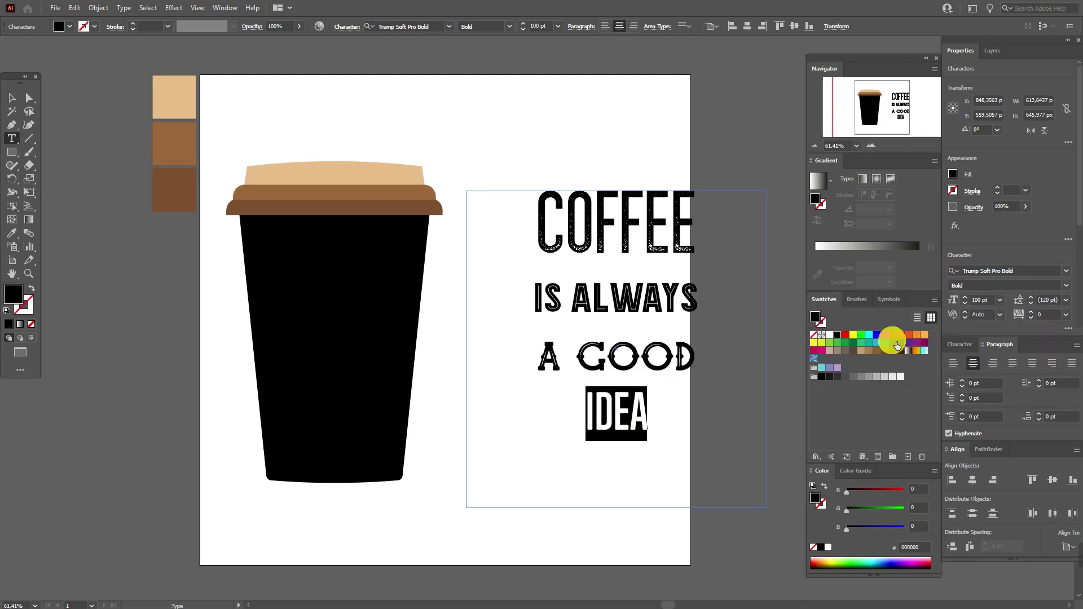
click(978, 271)
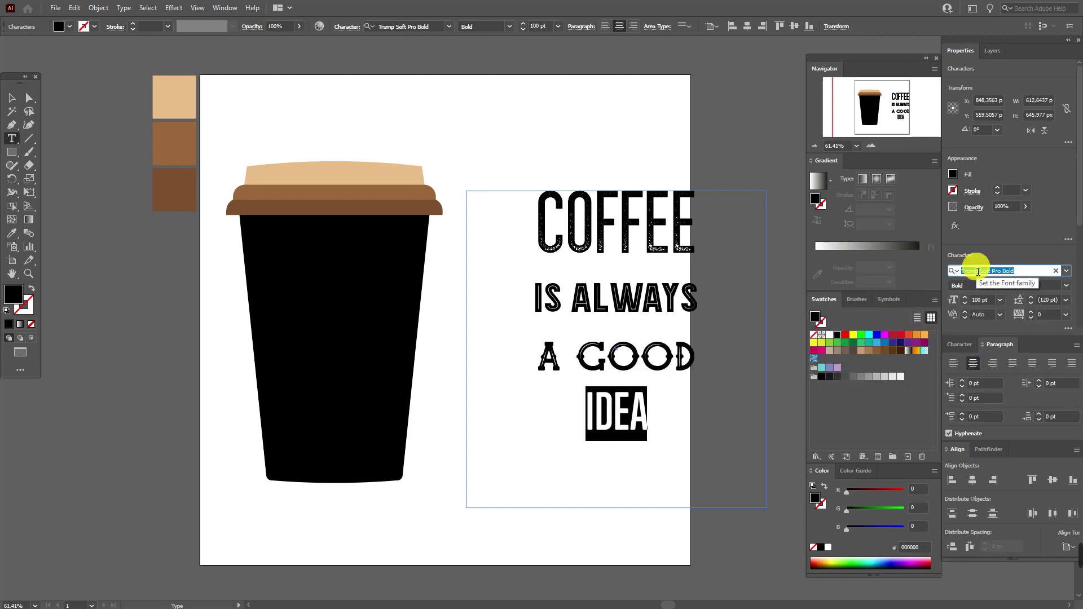
text(mod)
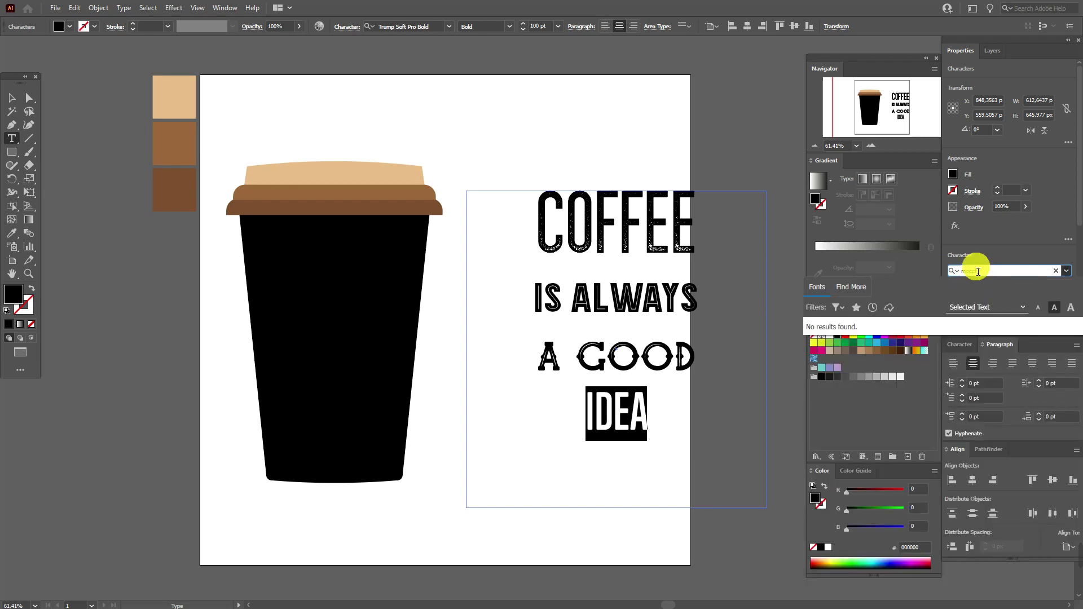
key(BackSpace)
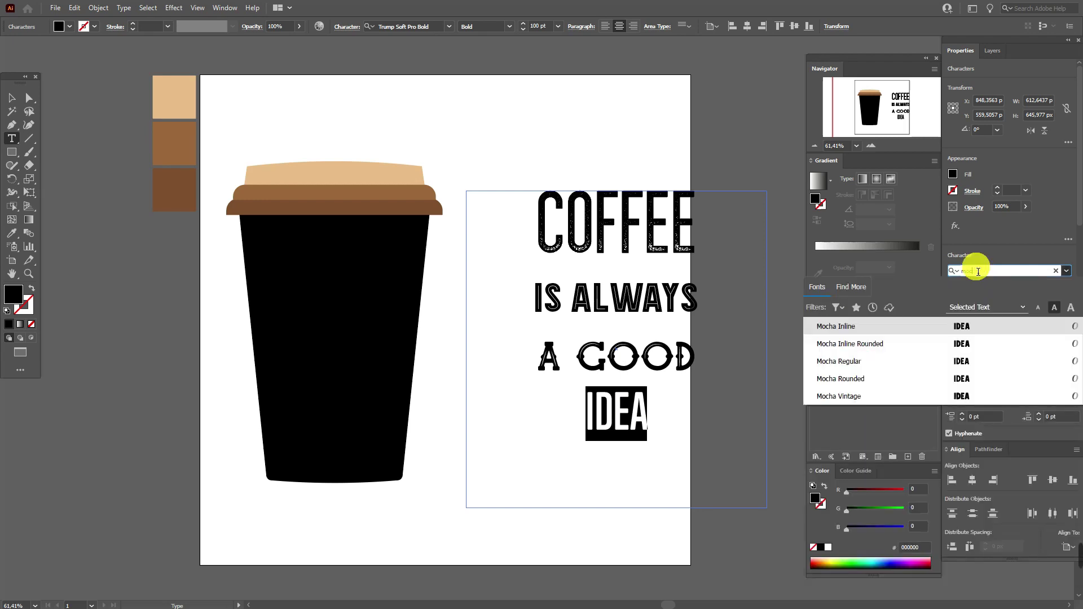
click(978, 326)
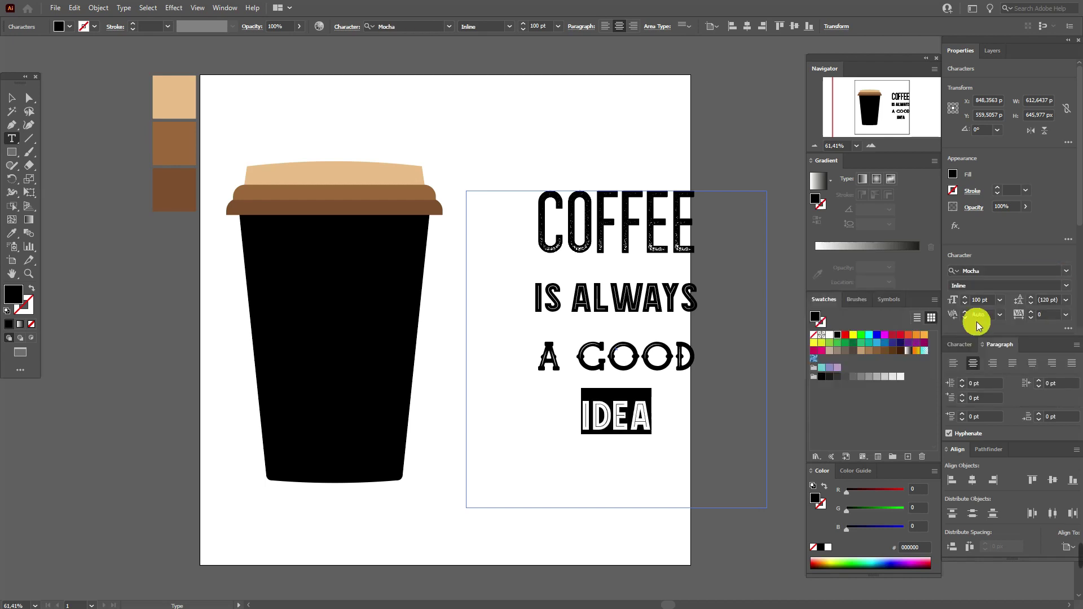
- Set the word IDEA to 200 pt and finish editing the text
double_click(976, 299)
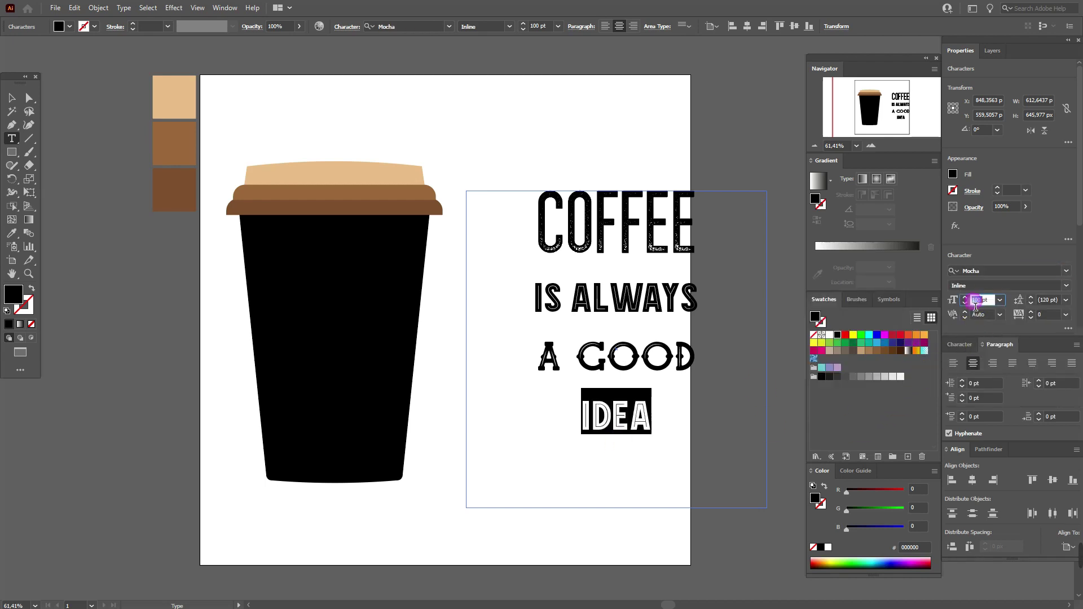
text(200pt)
key(Return)
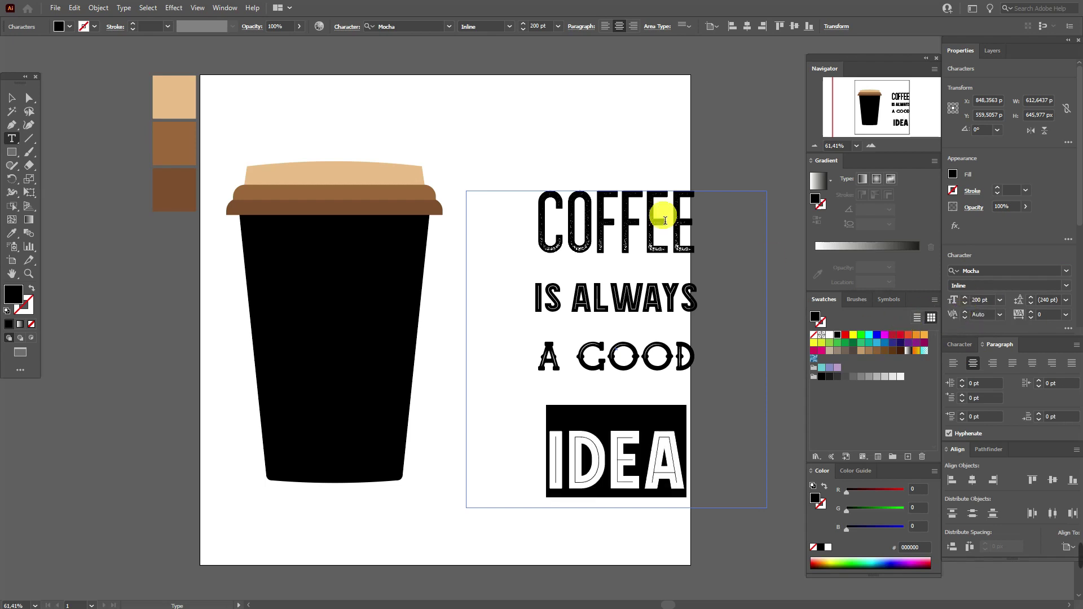
click(12, 101)
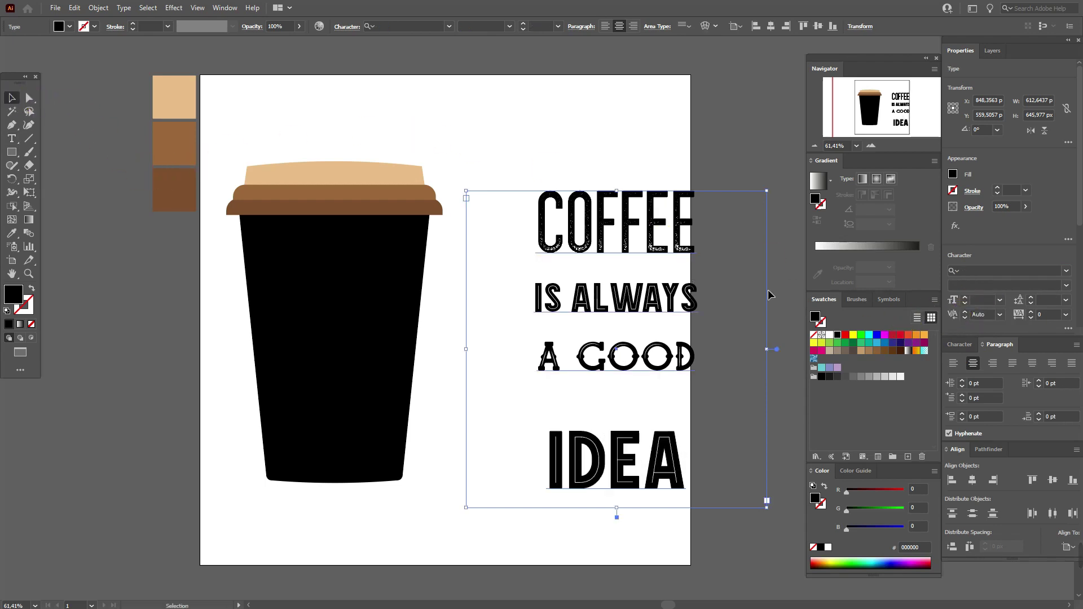
- Move the text block closer to the cup, convert it to outlines and ungroup the letters
drag(630, 244, 581, 239)
right_click(581, 240)
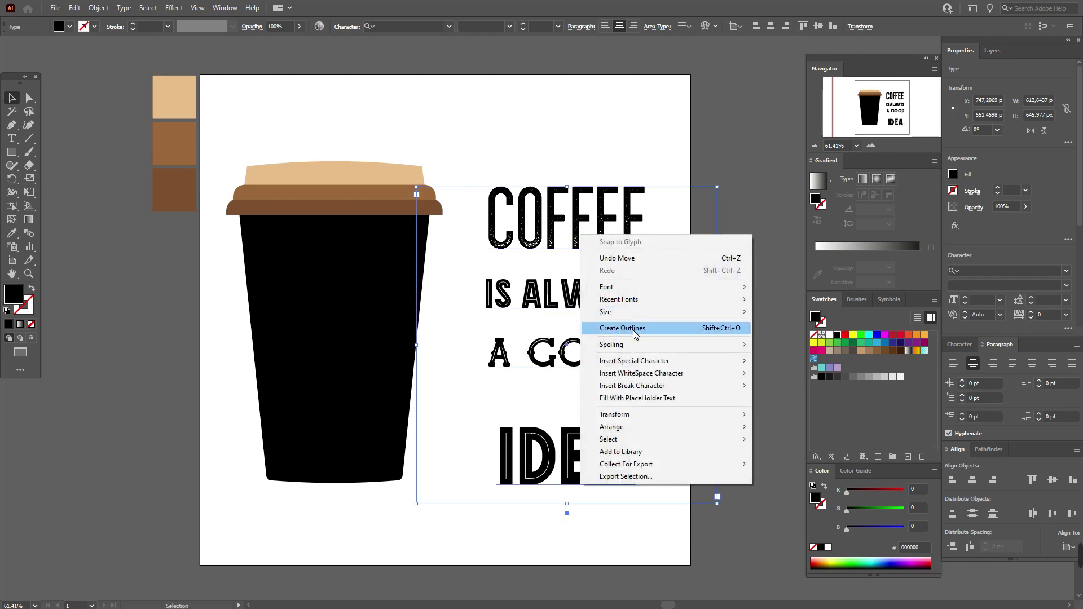
click(671, 321)
right_click(661, 322)
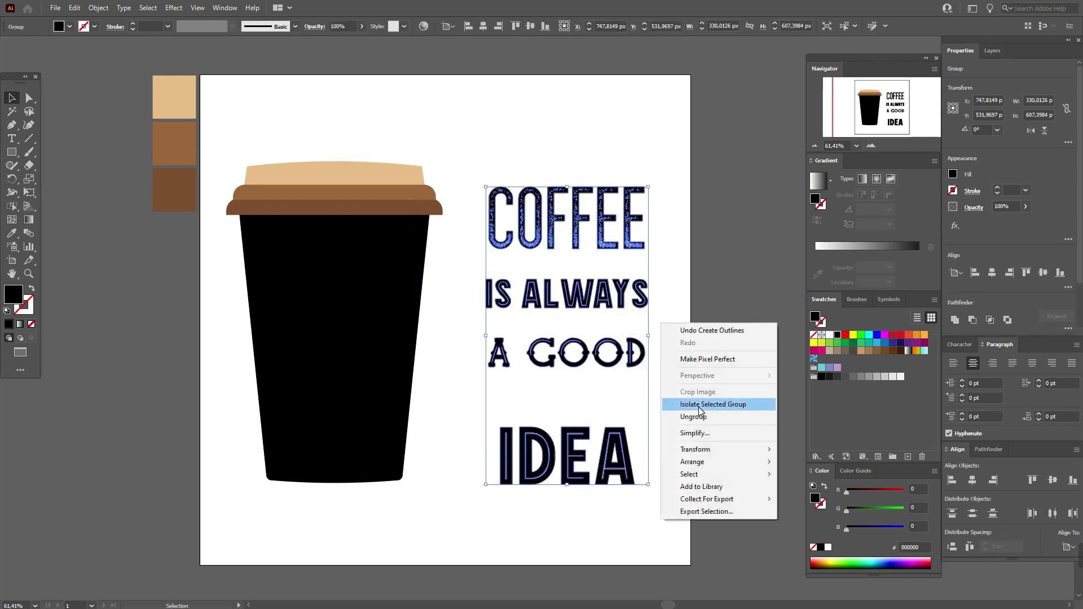
click(699, 411)
click(726, 390)
- Group the letters of COFFEE, IS ALWAYS, A GOOD and IDEA into one separate group per line
click(508, 205)
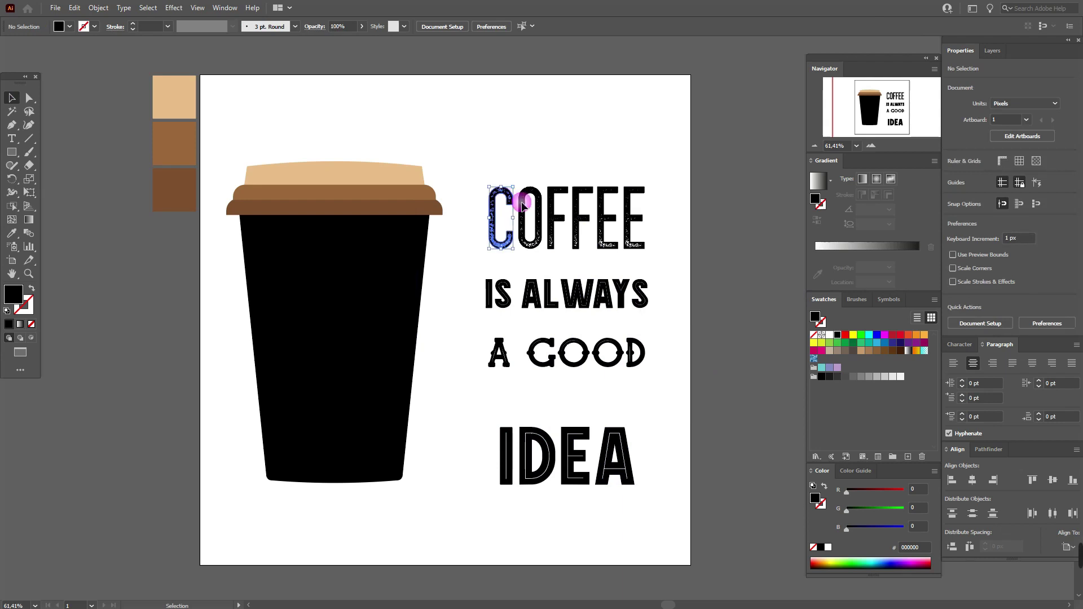
click(533, 212)
click(562, 207)
drag(489, 170, 677, 229)
key(ctrl+g)
drag(458, 275, 680, 316)
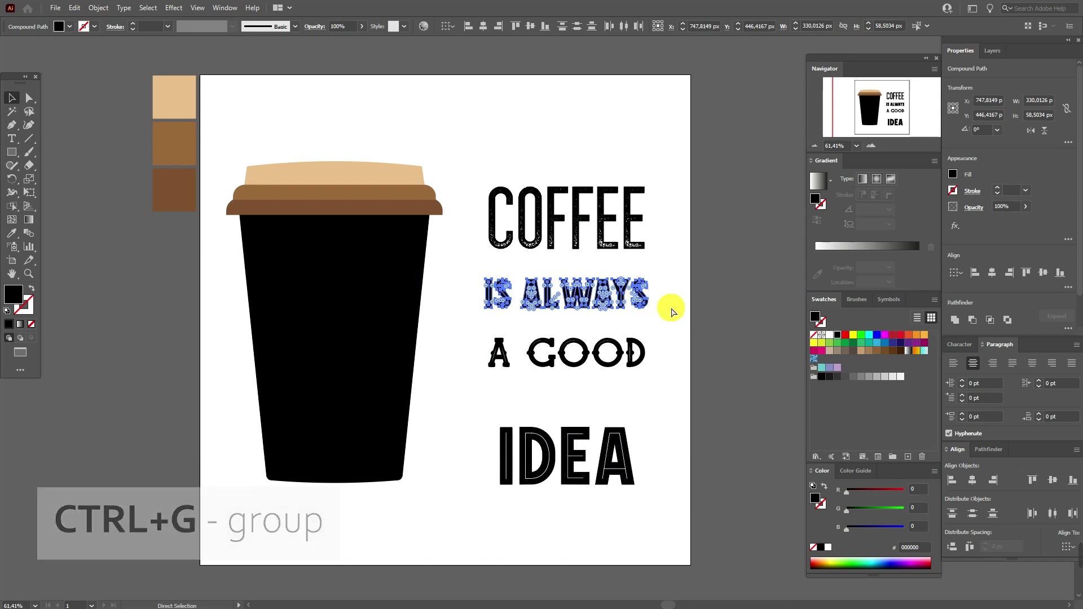
key(ctrl+g)
drag(716, 389, 715, 382)
key(ctrl+g)
drag(466, 411, 698, 496)
key(ctrl+g)
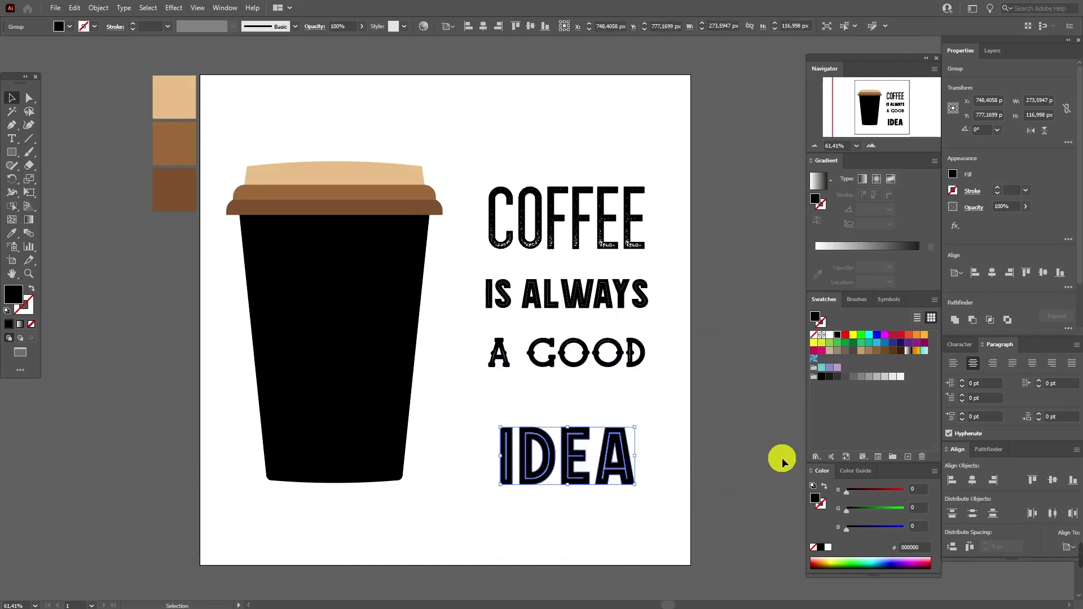
- Move the lines IS ALWAYS, A GOOD and IDEA up to tighten the gaps beneath COFFEE
drag(568, 442, 578, 389)
drag(576, 306, 578, 293)
drag(573, 365, 572, 341)
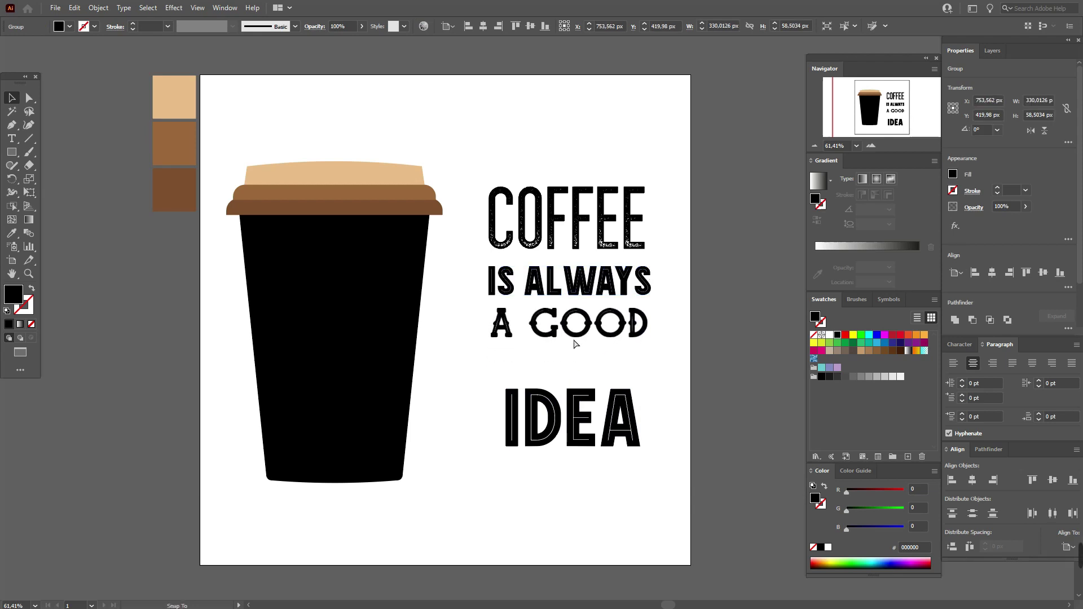
drag(576, 410, 579, 372)
- Apply a horizontal Arc warp with a 10% bend to the word COFFEE
click(578, 244)
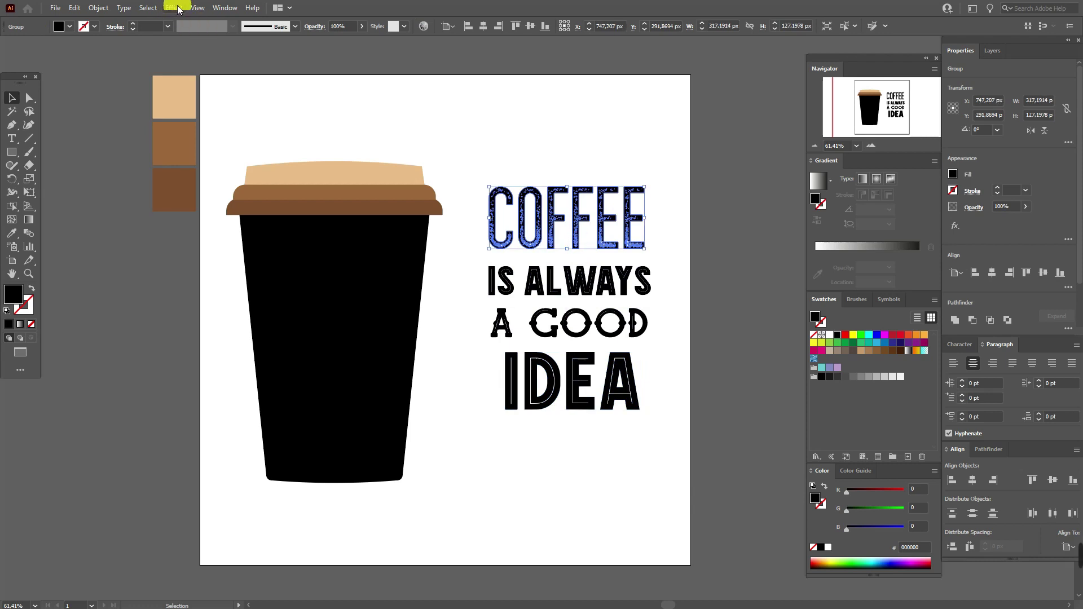
click(177, 8)
mouse_move(270, 153)
click(345, 153)
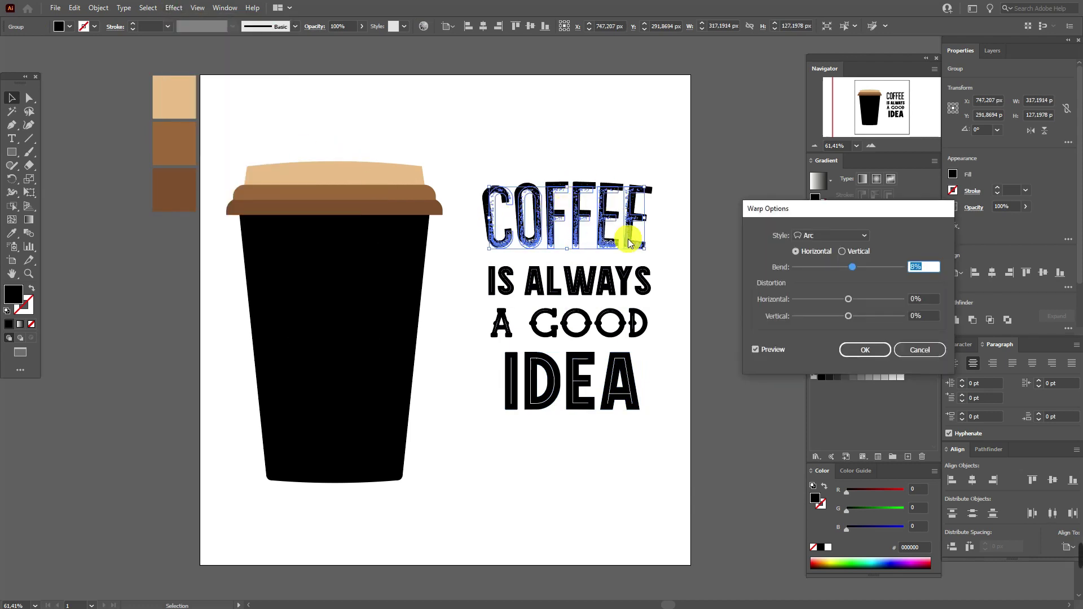
text(10)
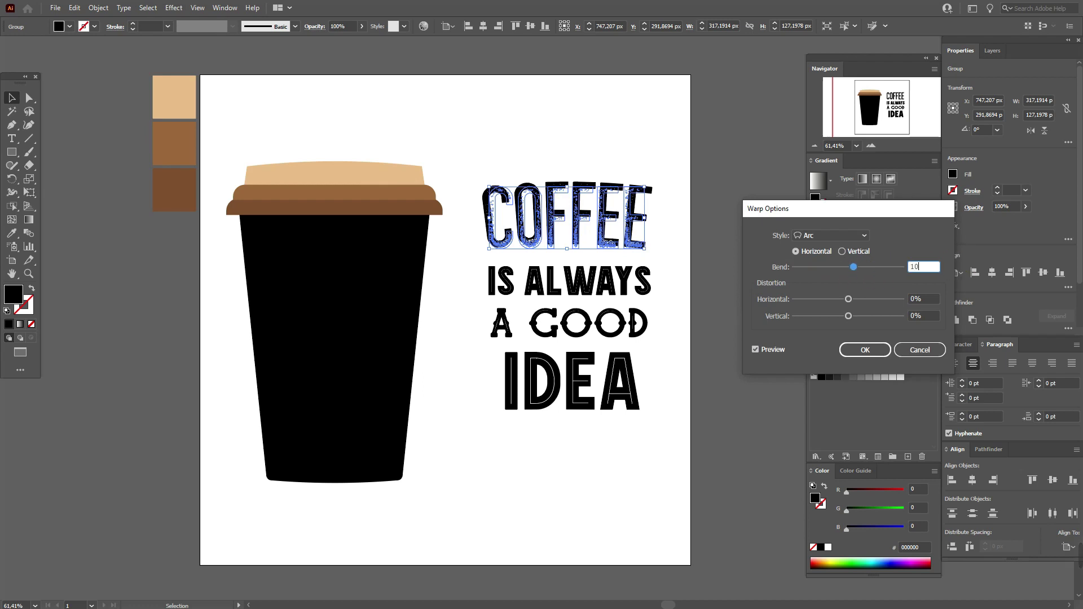
click(783, 349)
click(857, 350)
- Expand the appearance of the warped word COFFEE and deselect it
click(98, 8)
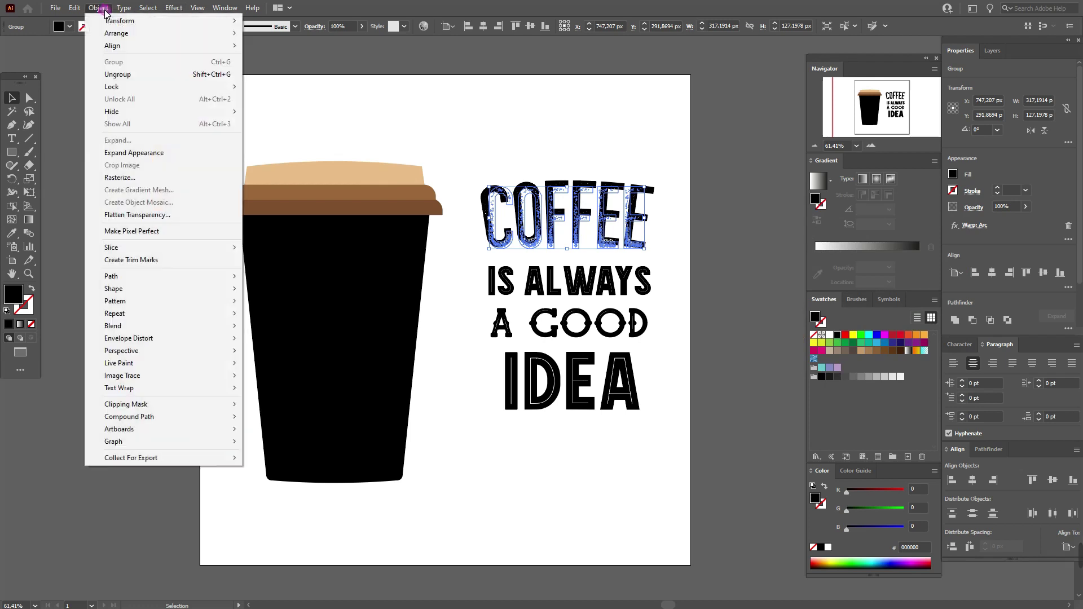
click(142, 157)
key(ctrl+h)
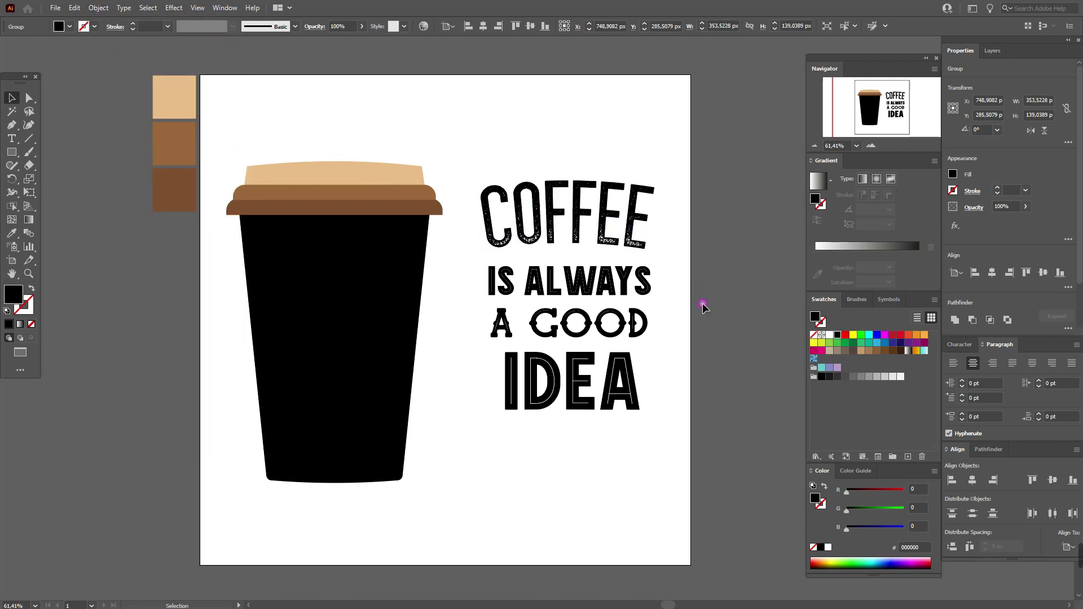
- Nudge IS ALWAYS and A GOOD upward and enlarge IDEA to roughly the width of the lines above
click(616, 289)
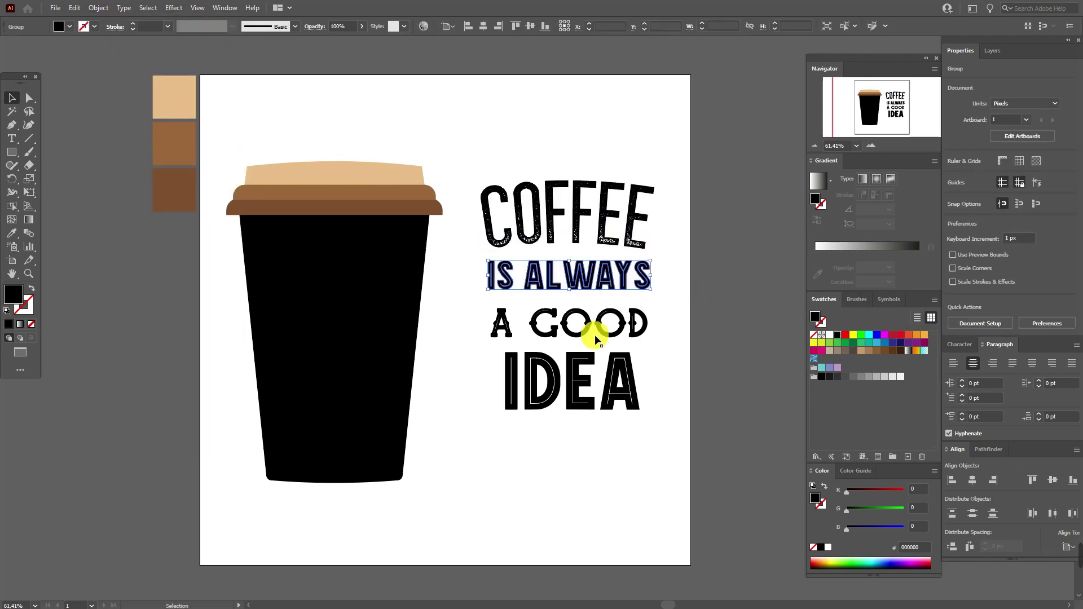
drag(588, 335, 589, 329)
drag(575, 389, 579, 417)
click(583, 445)
- Align all four text lines to their horizontal centre
drag(550, 141, 655, 438)
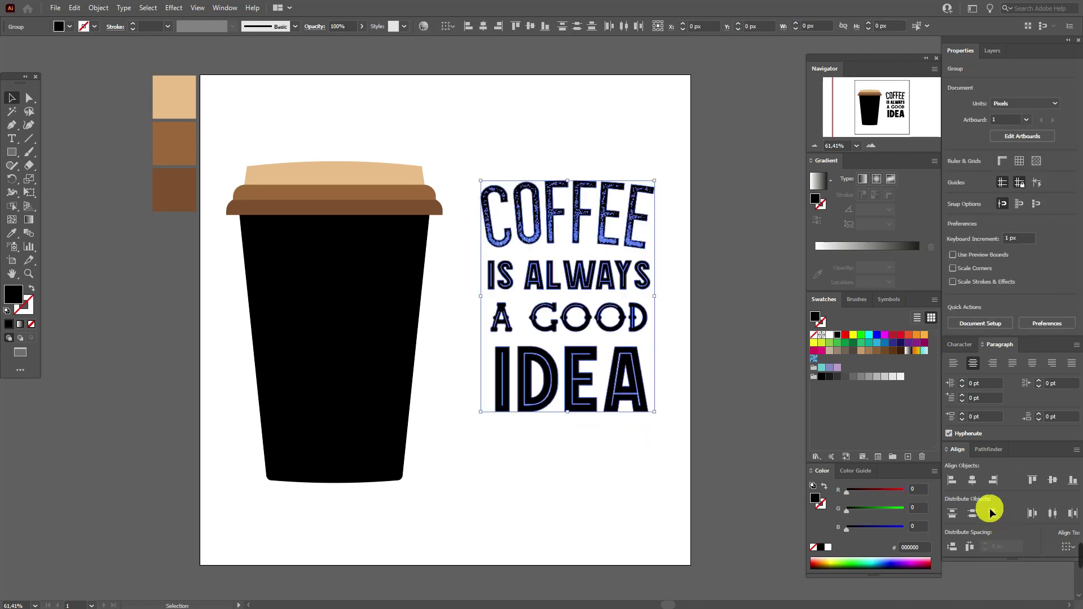
click(971, 481)
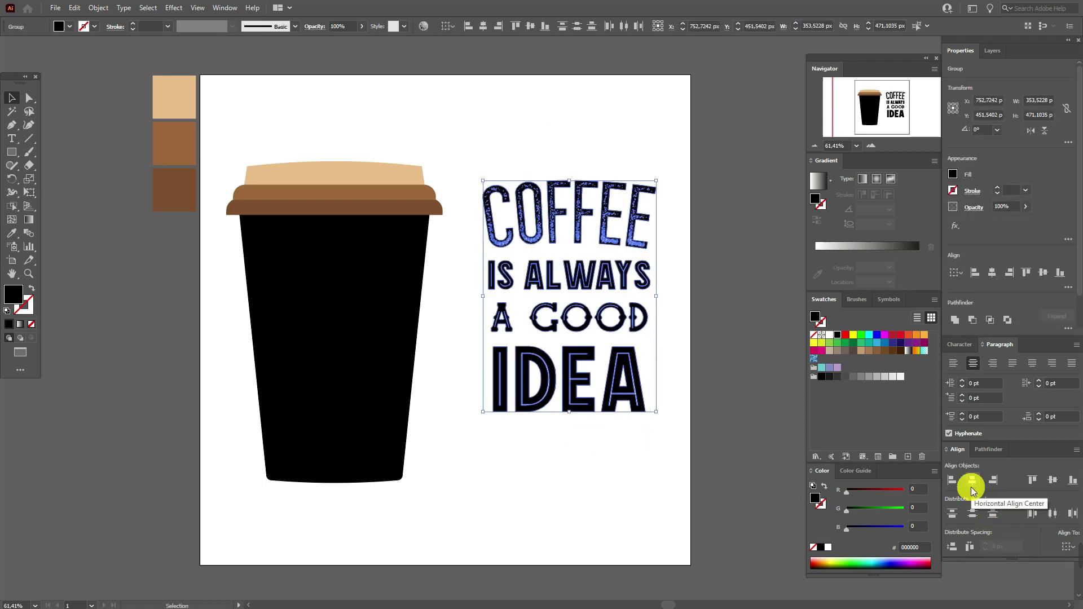
click(783, 404)
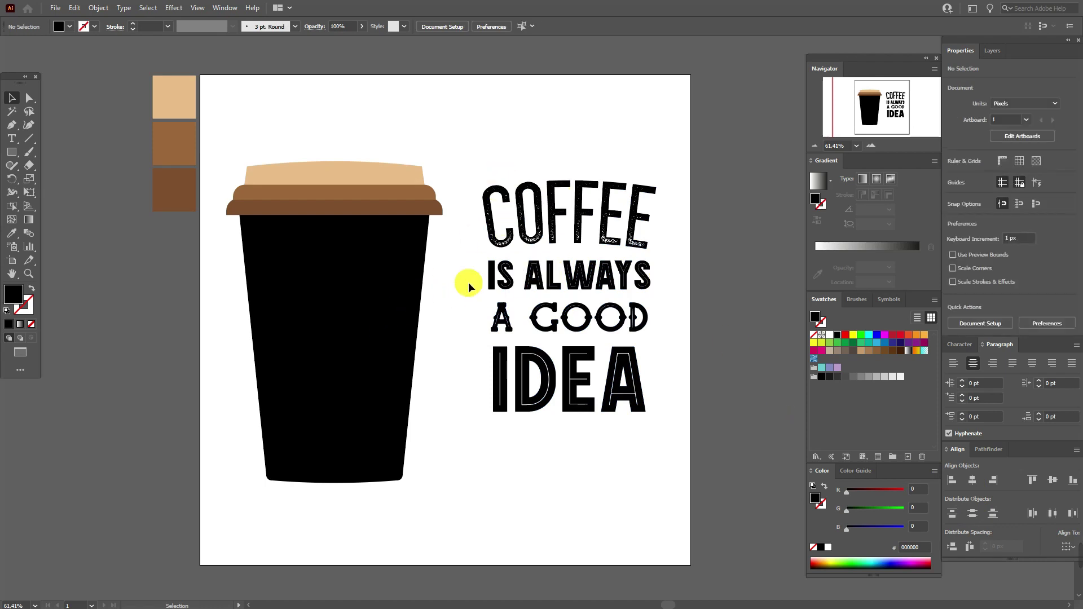
- Send all four text lines to the back, behind the cup shapes
drag(492, 165, 644, 421)
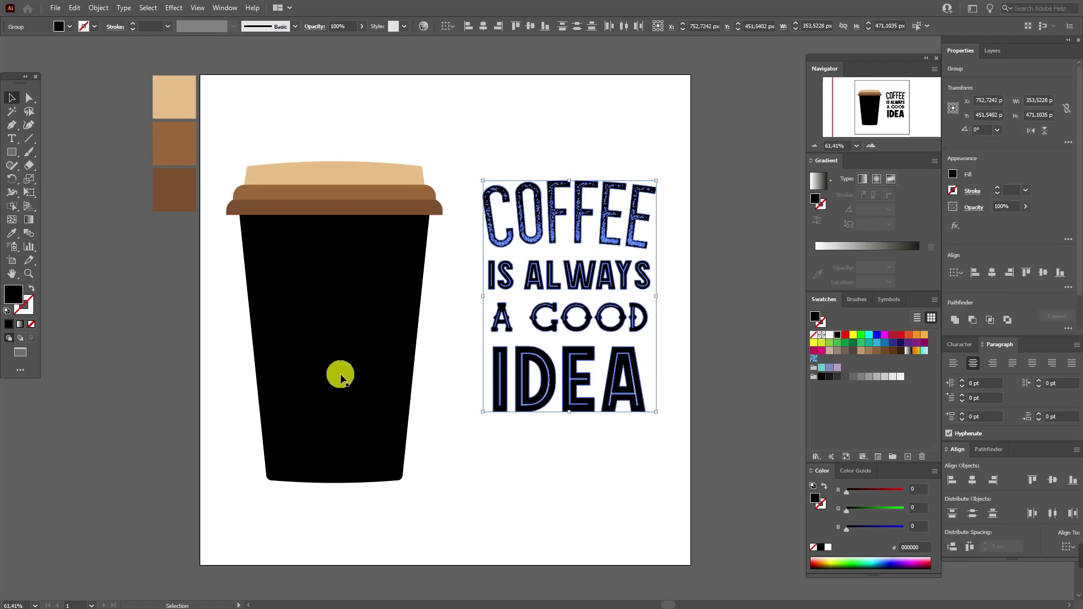
right_click(580, 278)
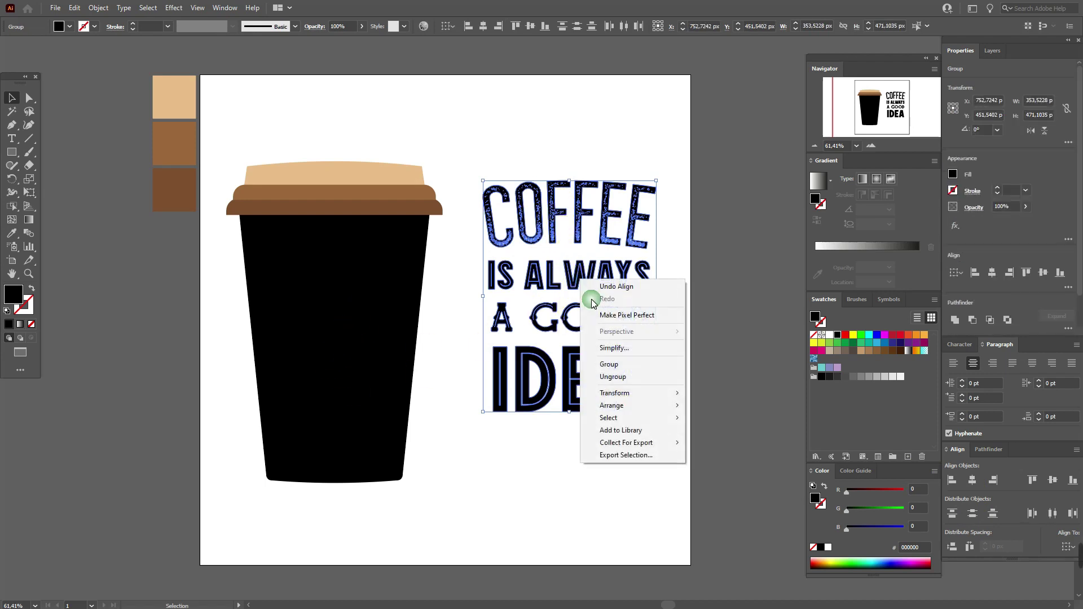
mouse_move(655, 406)
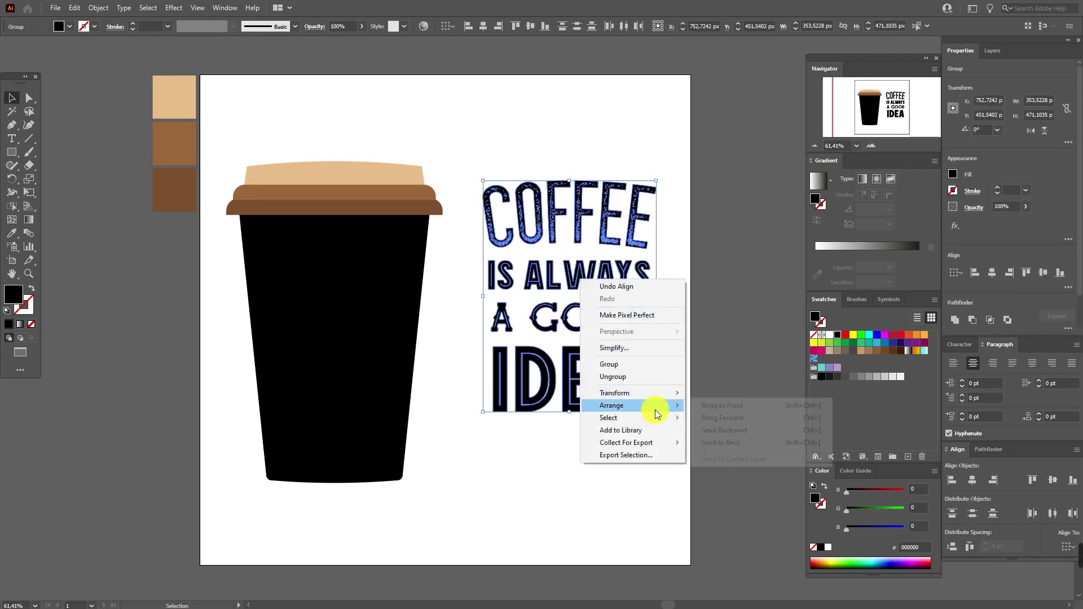
click(712, 442)
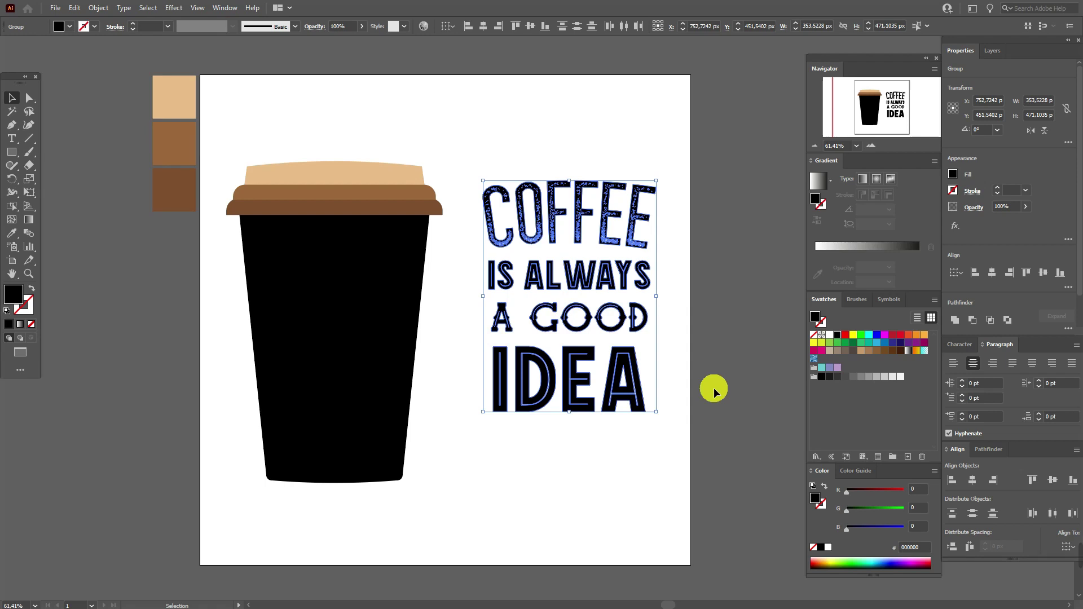
- Envelope distort the text lines with the black cup body as the top object
shift+click(361, 367)
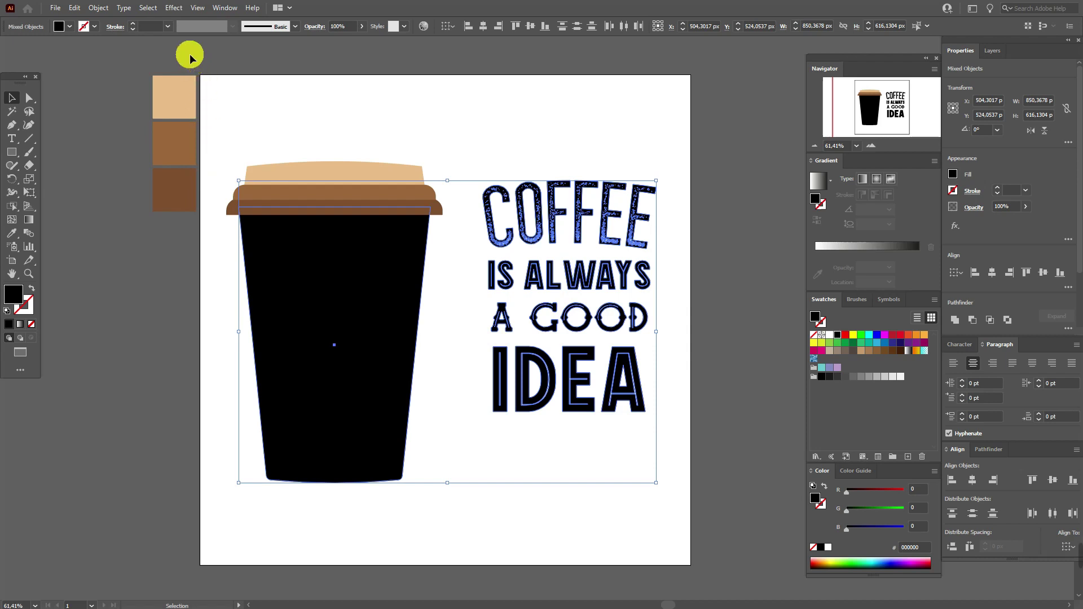
click(106, 12)
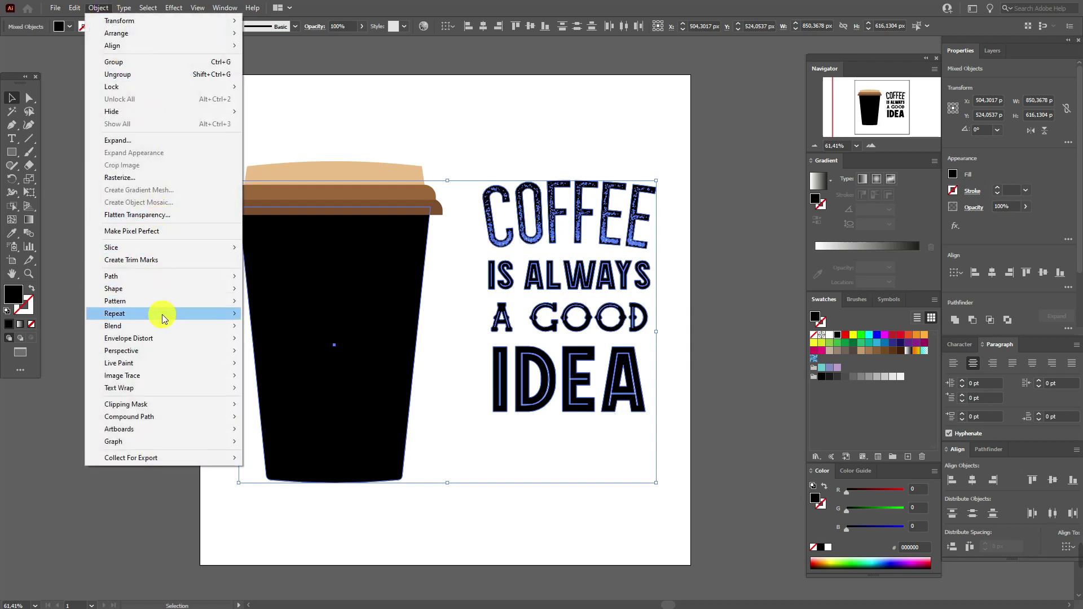
mouse_move(163, 321)
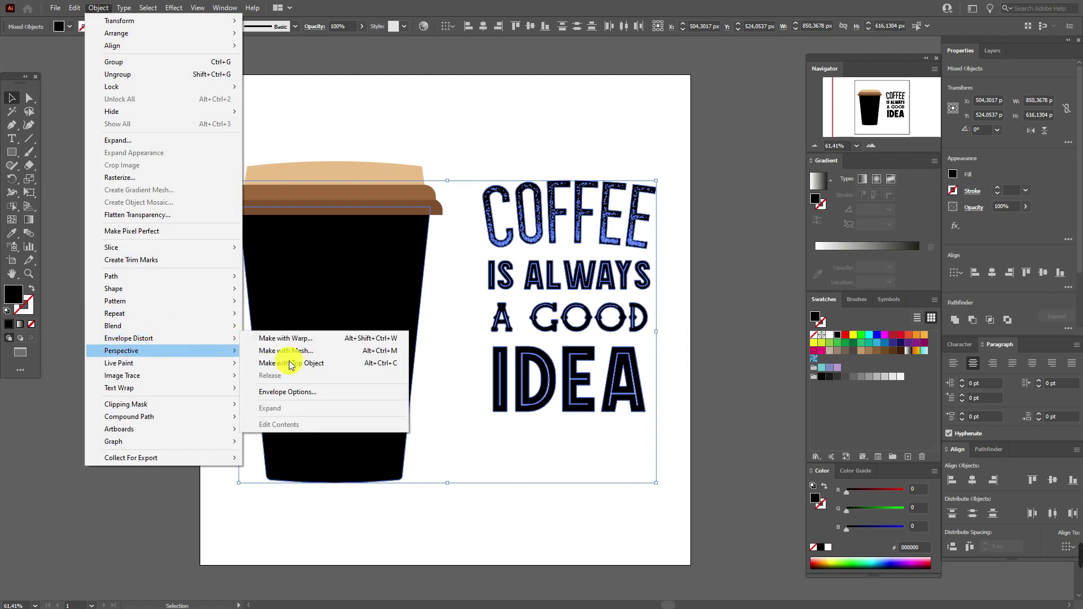
click(303, 365)
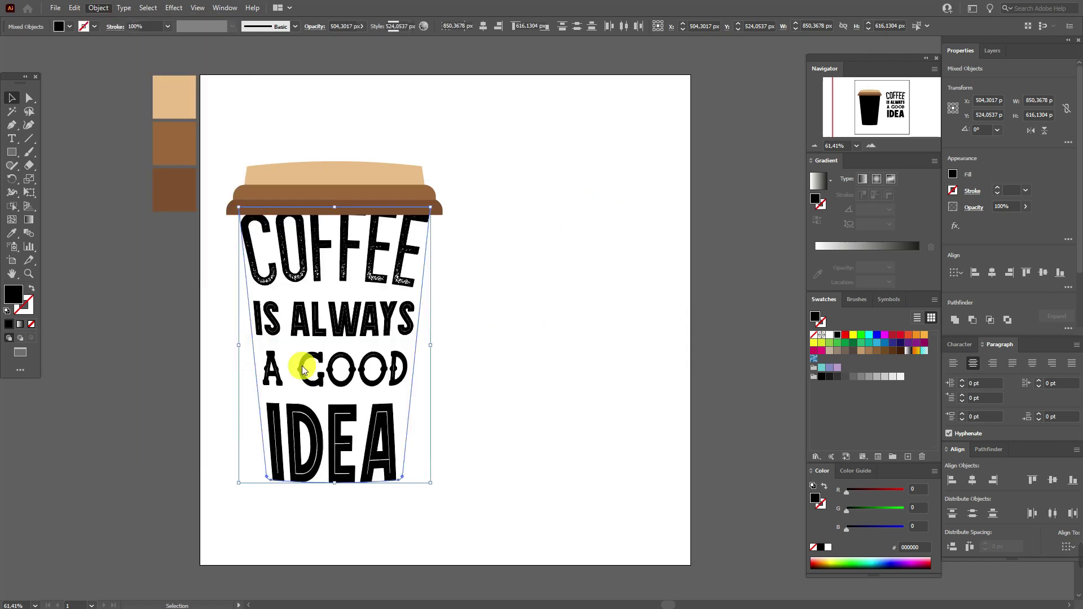
- Shrink the distorted text from its upper and lower edges to about 542 px high so it clears the lid
drag(341, 212, 347, 222)
drag(343, 483, 343, 482)
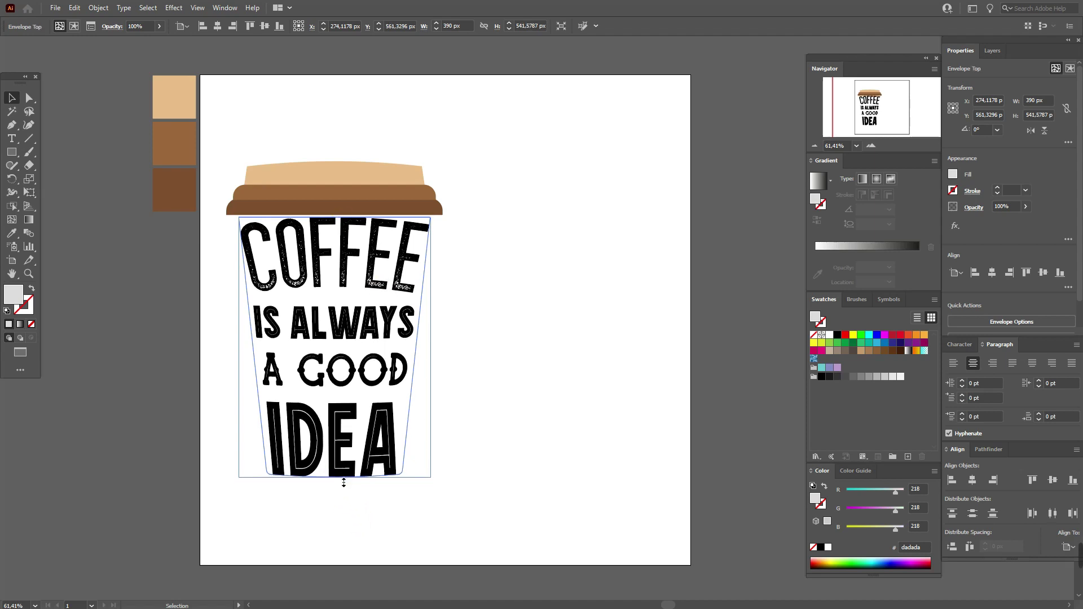
click(481, 452)
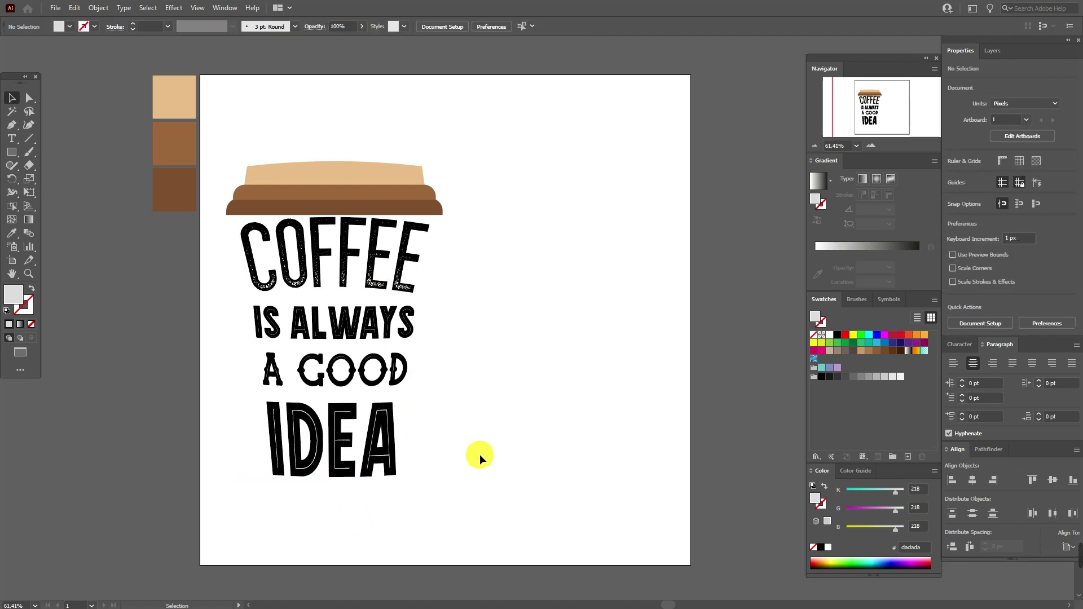
- Move the lid and the cup-shaped text together to about the middle of the artboard
drag(225, 140, 460, 477)
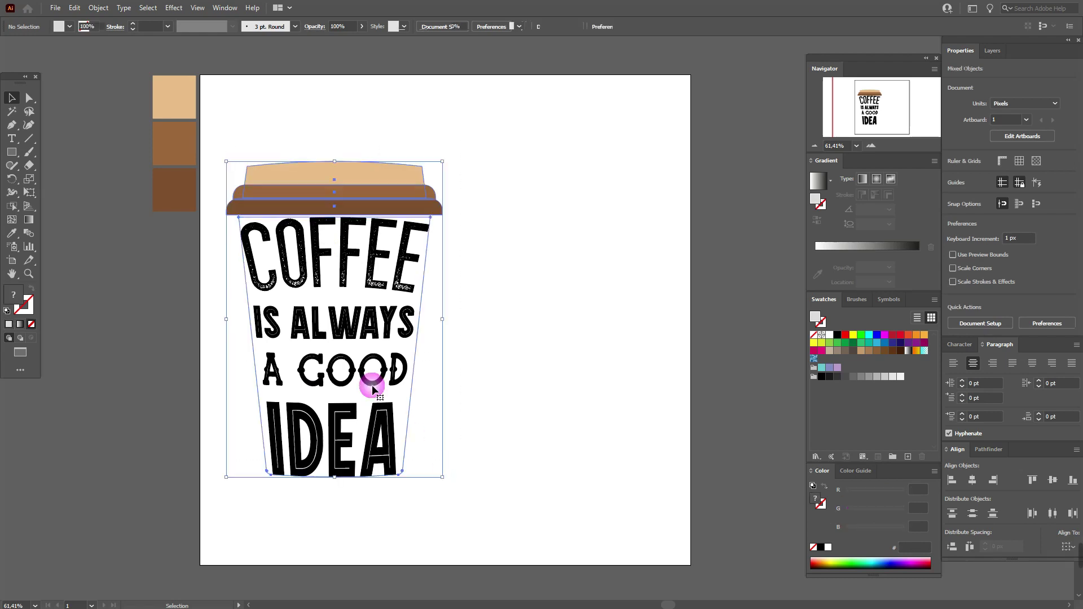
drag(337, 206, 443, 212)
click(644, 259)
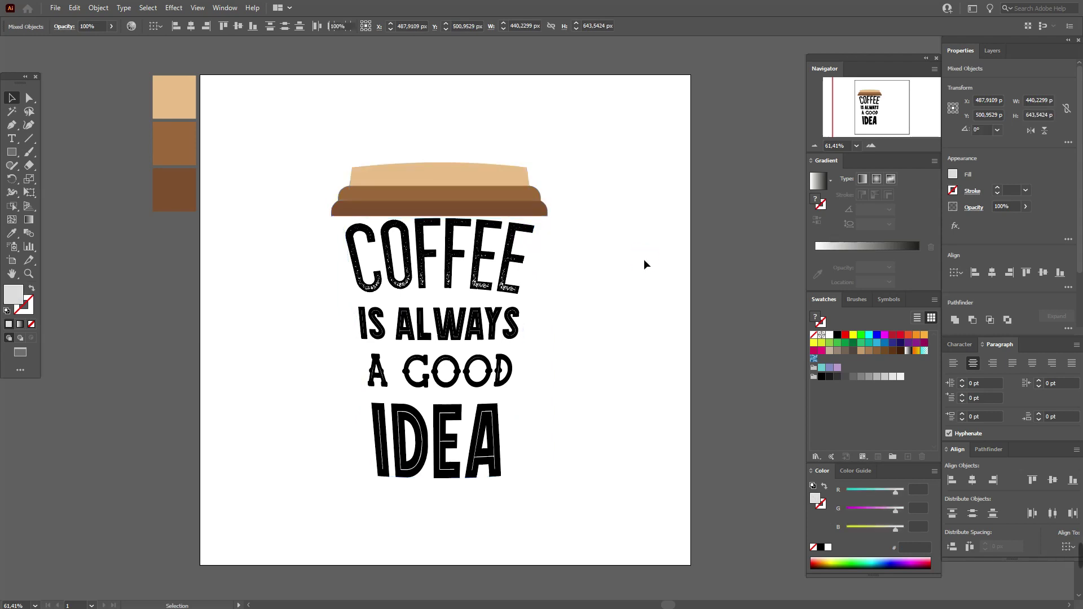
- Place the wood-background image so that it covers the whole artboard
click(55, 8)
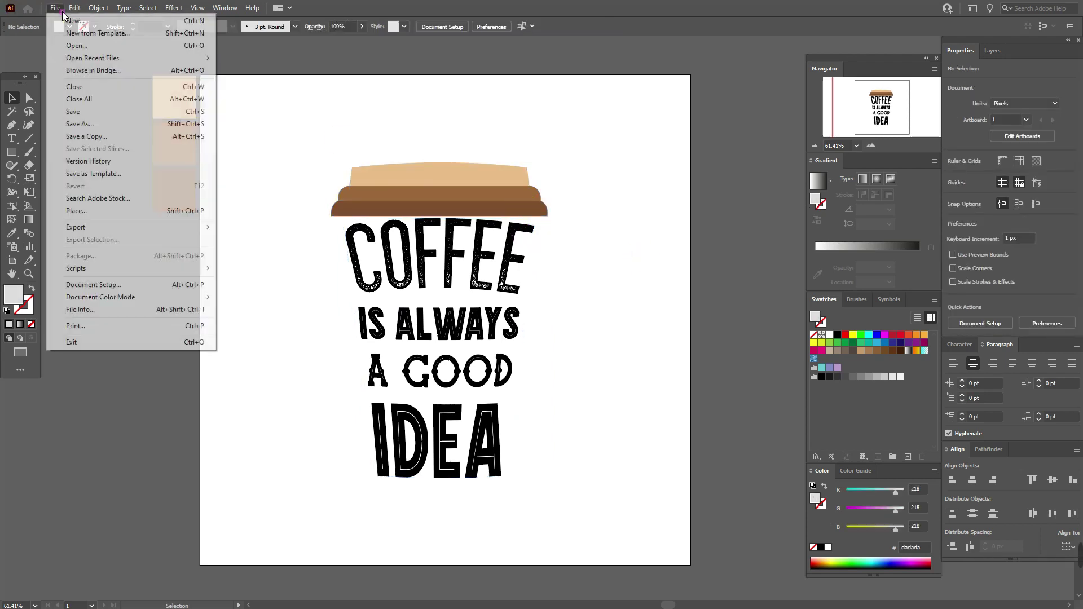
click(113, 211)
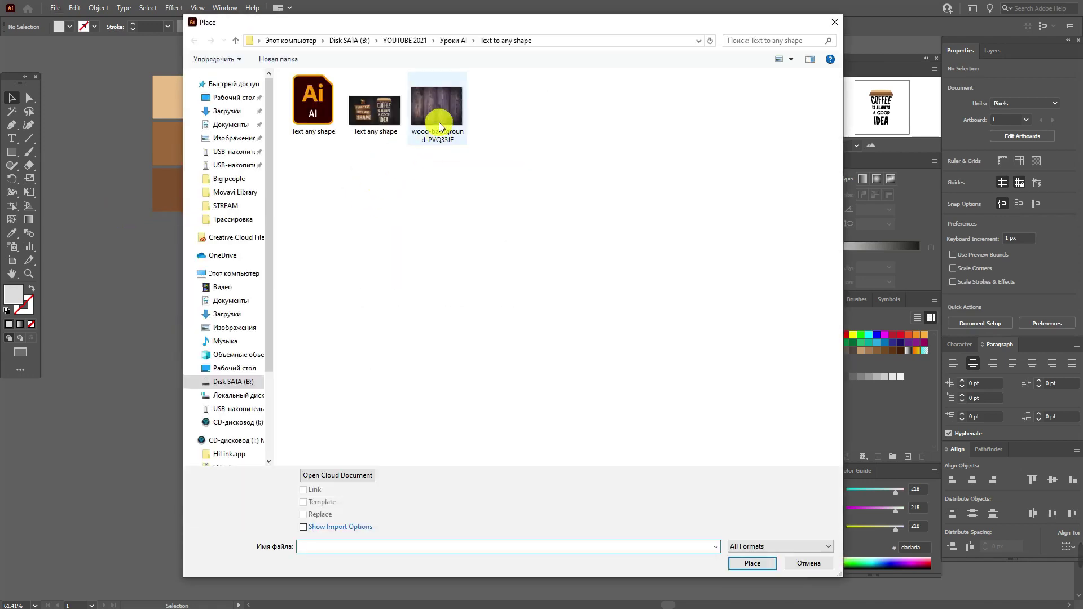
click(438, 135)
click(754, 562)
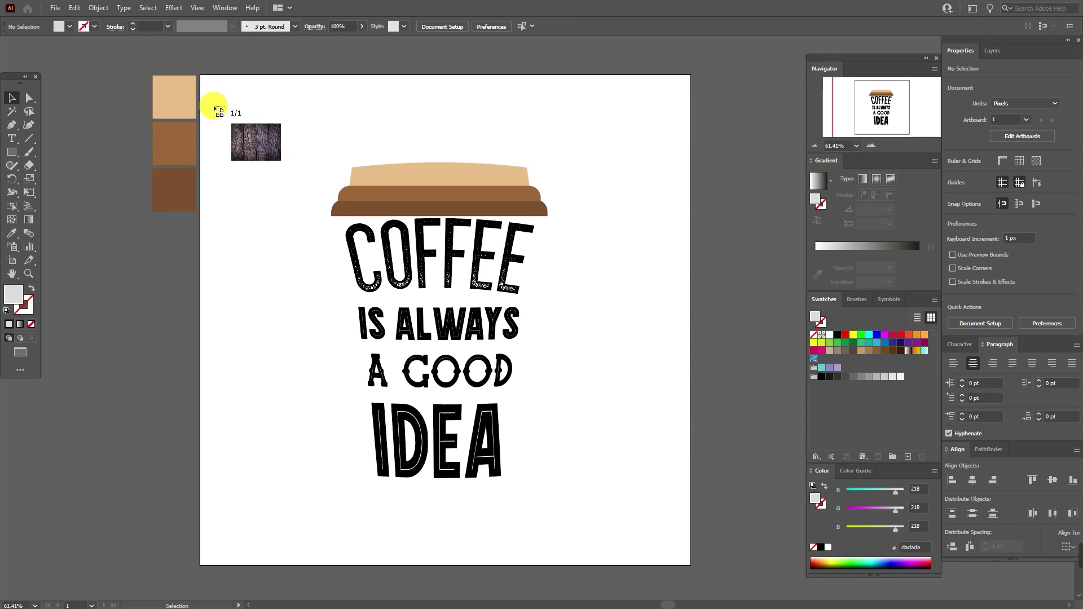
drag(201, 78, 861, 582)
- Shift the wood image slightly up and left and send it to the back, behind the cup
click(12, 97)
drag(571, 220, 543, 211)
right_click(544, 211)
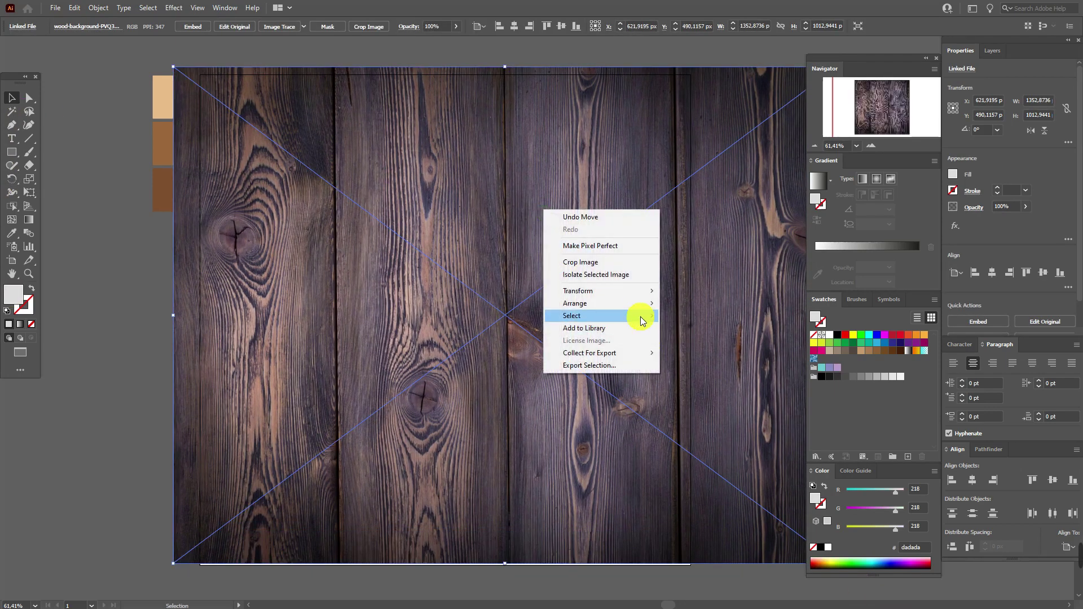
mouse_move(643, 303)
click(695, 340)
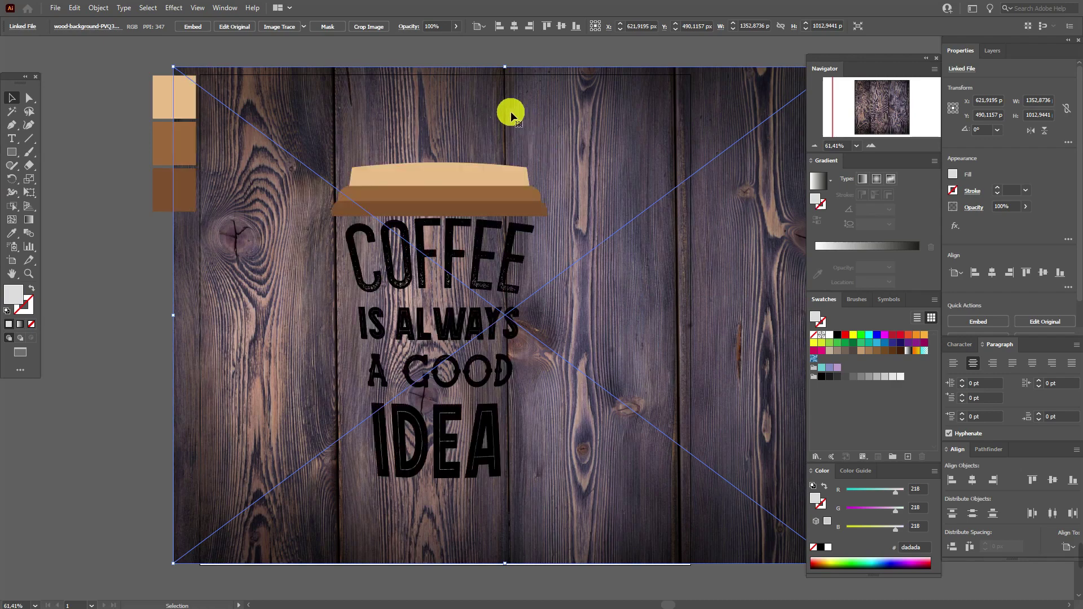
- Draw a square of about 993 px over the artboard, on top of the wood image and the cup
click(59, 162)
click(13, 153)
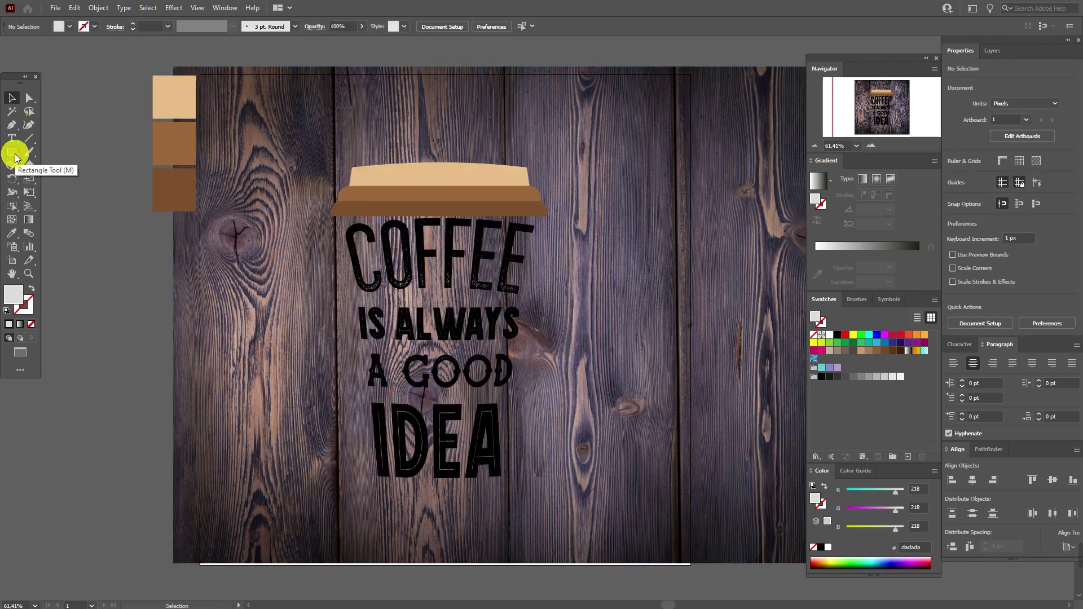
click(211, 81)
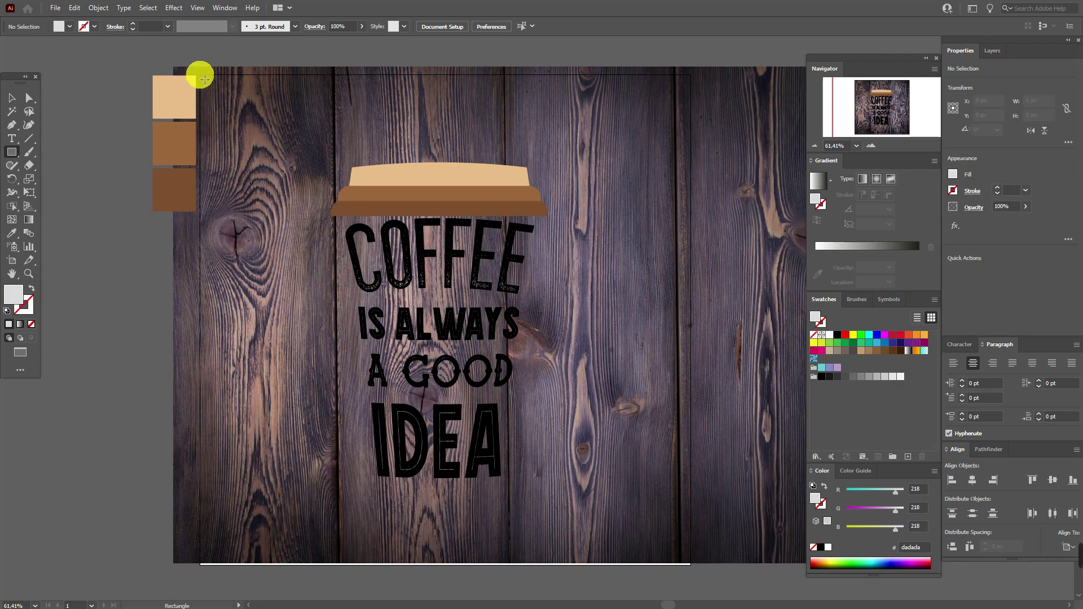
drag(204, 80, 298, 164)
mouse_move(507, 343)
mouse_down()
mouse_move(619, 430)
mouse_move(693, 509)
mouse_up()
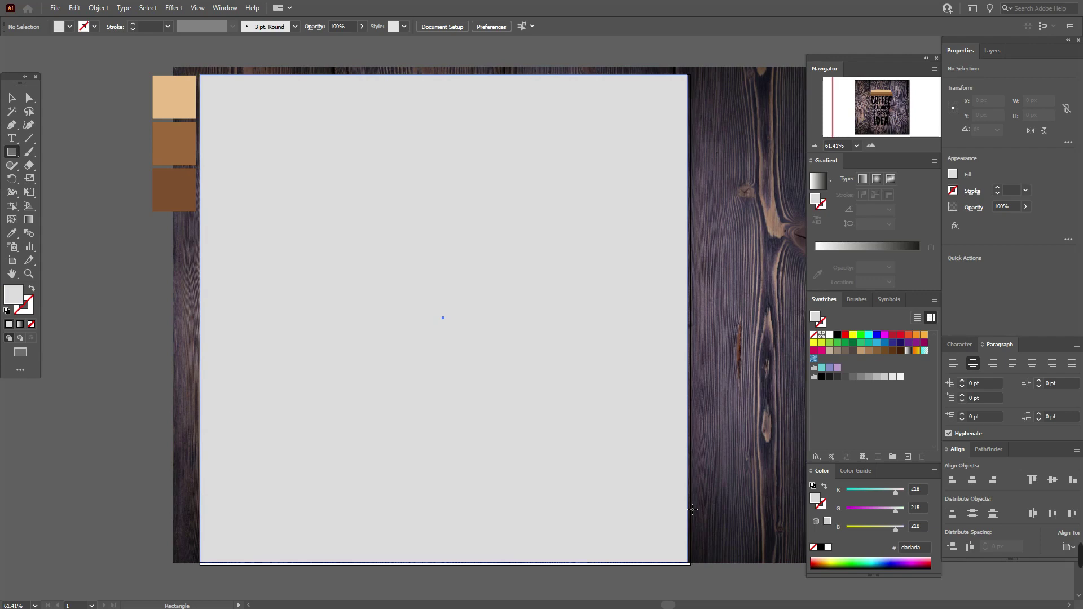
- Clip the wood image to the new square with a clipping mask
click(13, 100)
shift+click(283, 72)
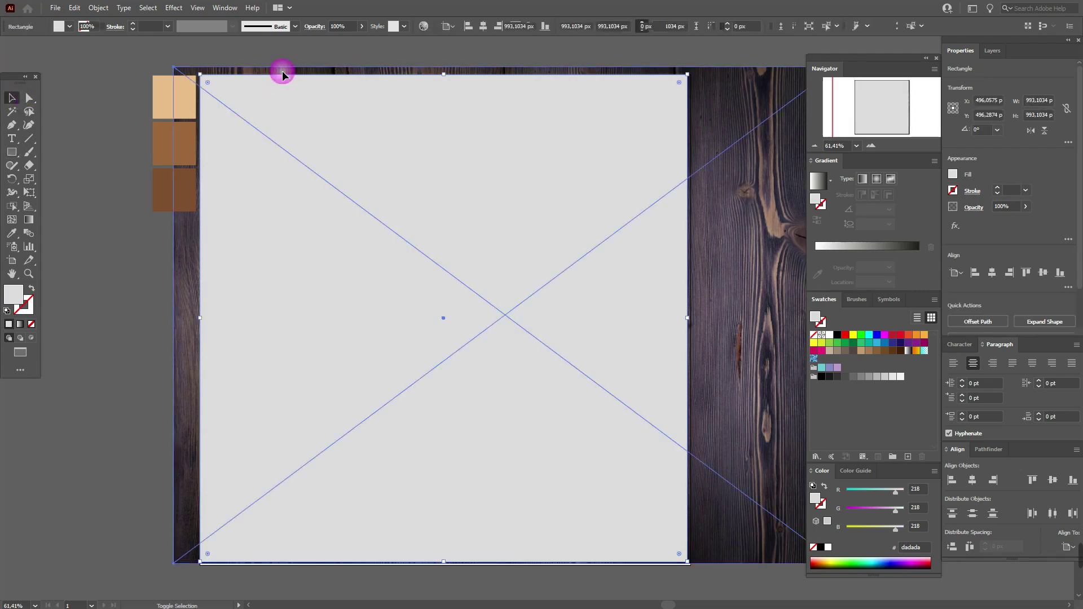
right_click(283, 73)
click(354, 170)
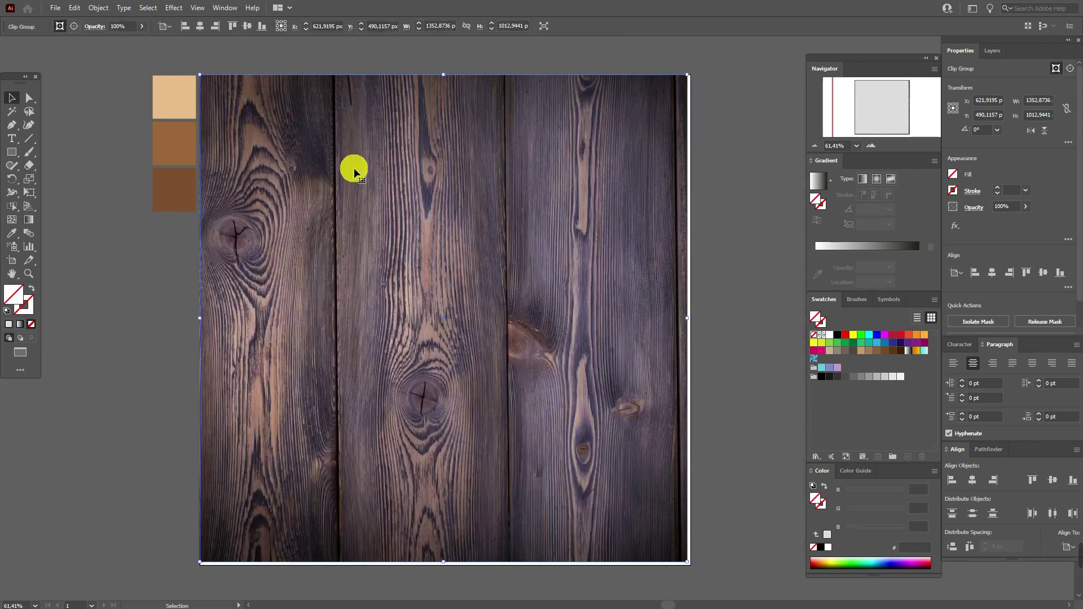
- Send the clipped wood image to the back and nudge it slightly right and down to line up with the artboard
right_click(511, 216)
mouse_move(592, 362)
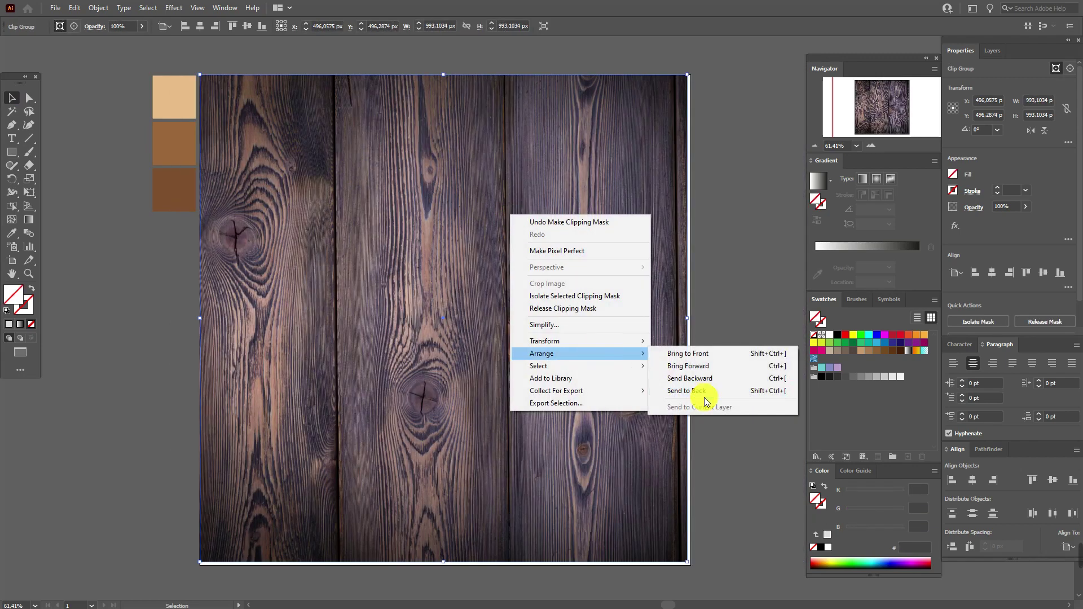
click(707, 395)
drag(601, 230, 603, 230)
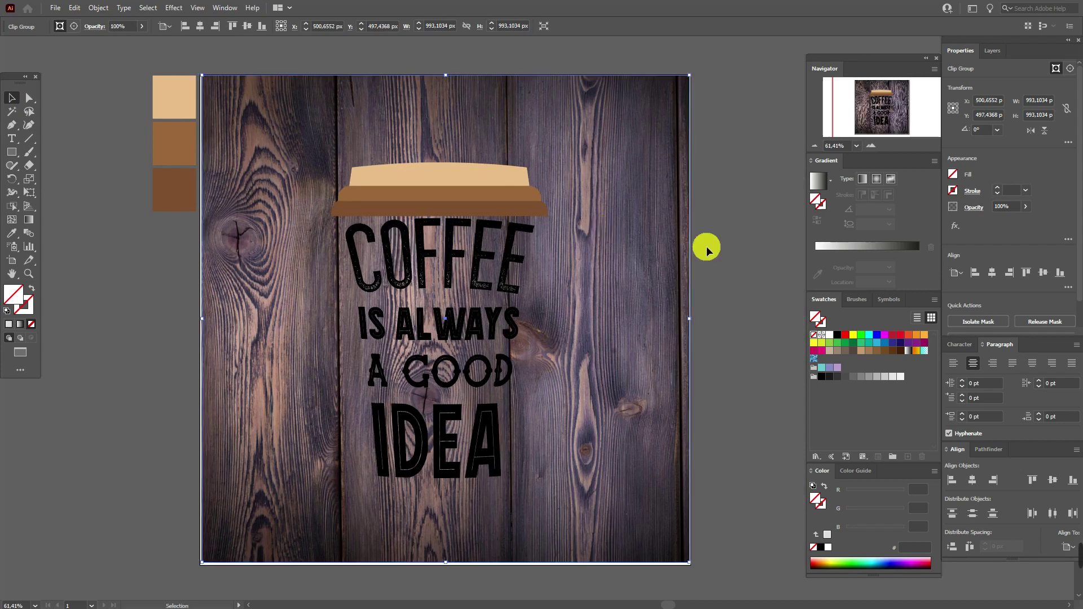
click(744, 251)
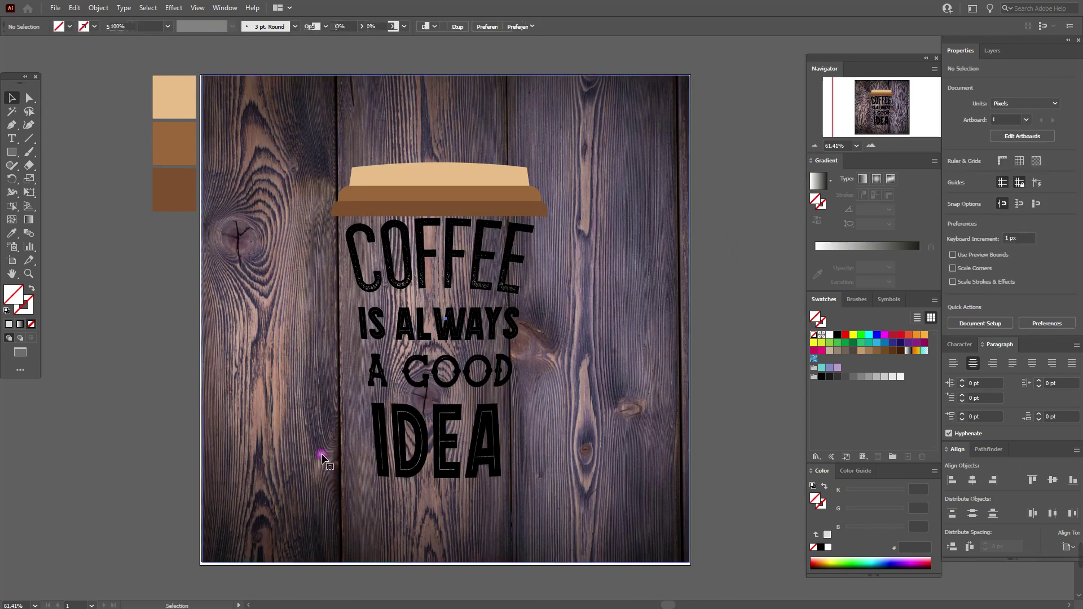
- Stretch the clipped wood image outward at its lower and side edges so that it covers the whole artboard
click(213, 572)
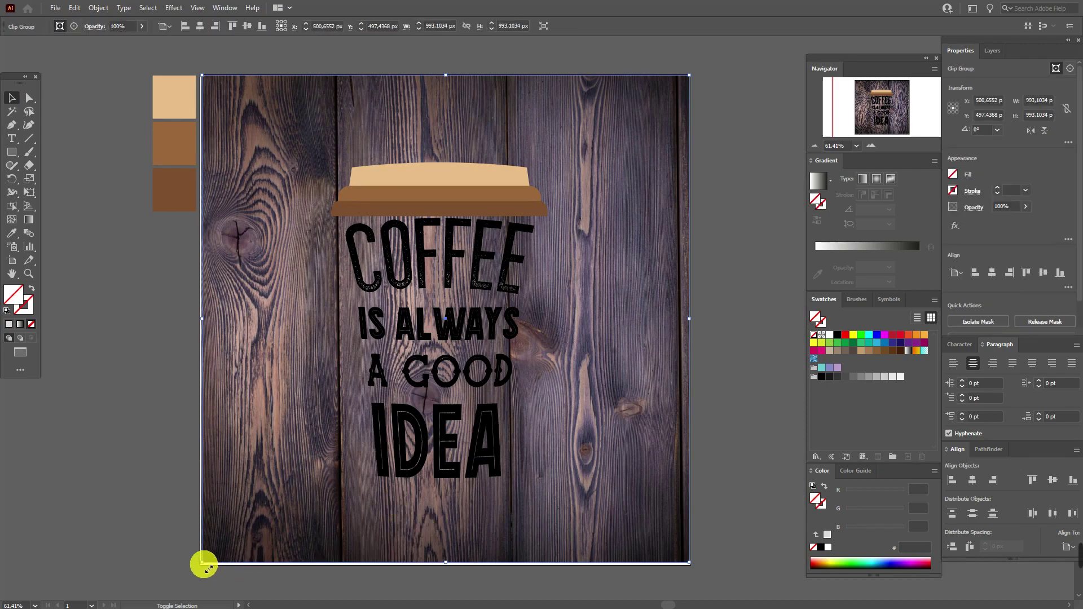
drag(208, 568, 206, 571)
drag(435, 567, 448, 568)
click(709, 420)
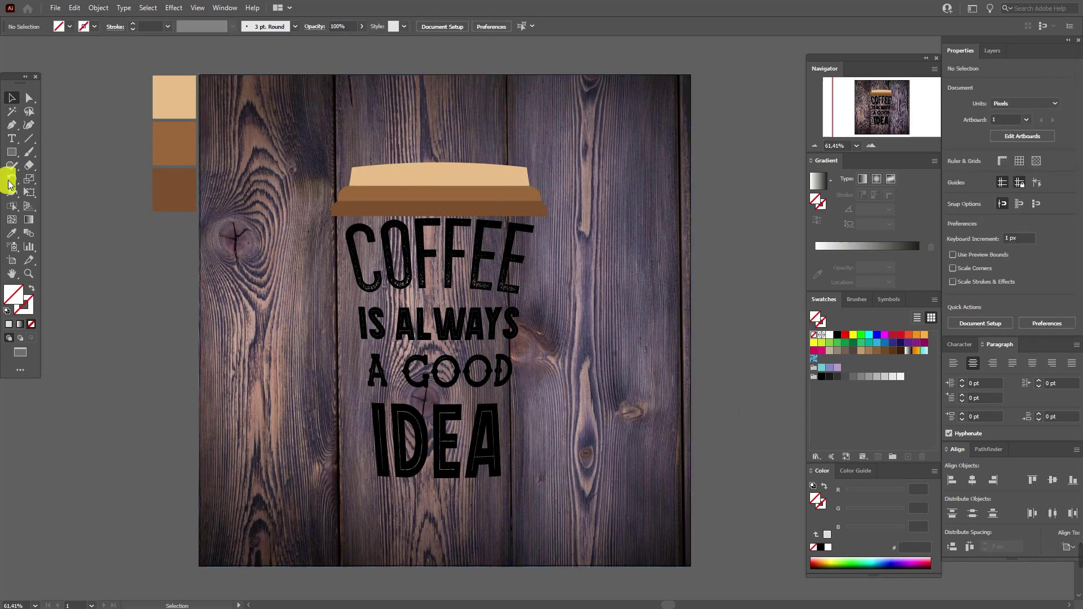
- Draw a square of about 1002 px over the wood background and fill it with a white-to-black radial gradient
click(26, 150)
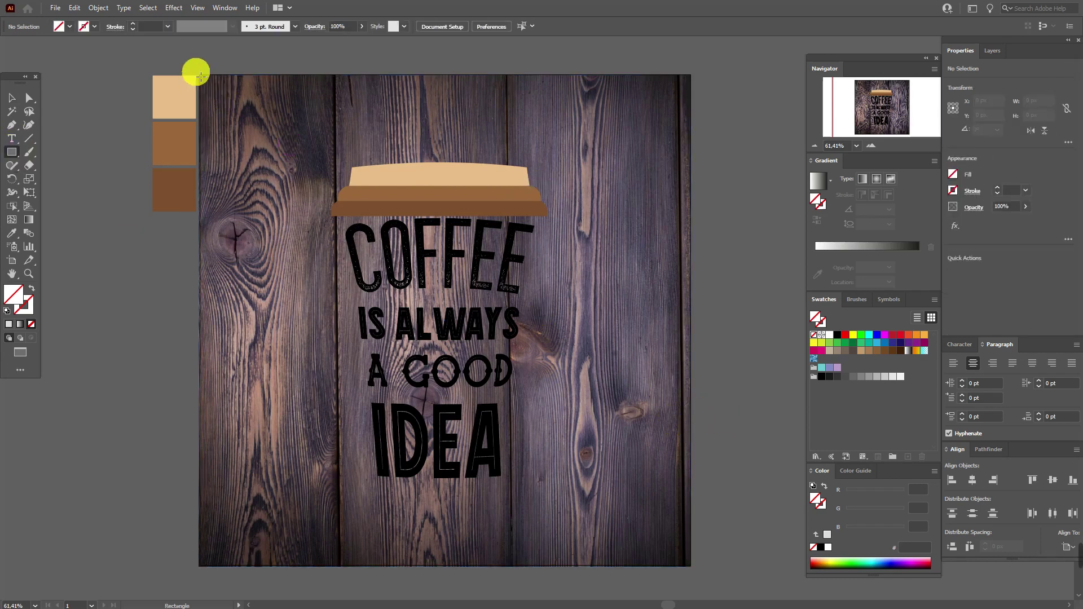
drag(203, 79, 695, 553)
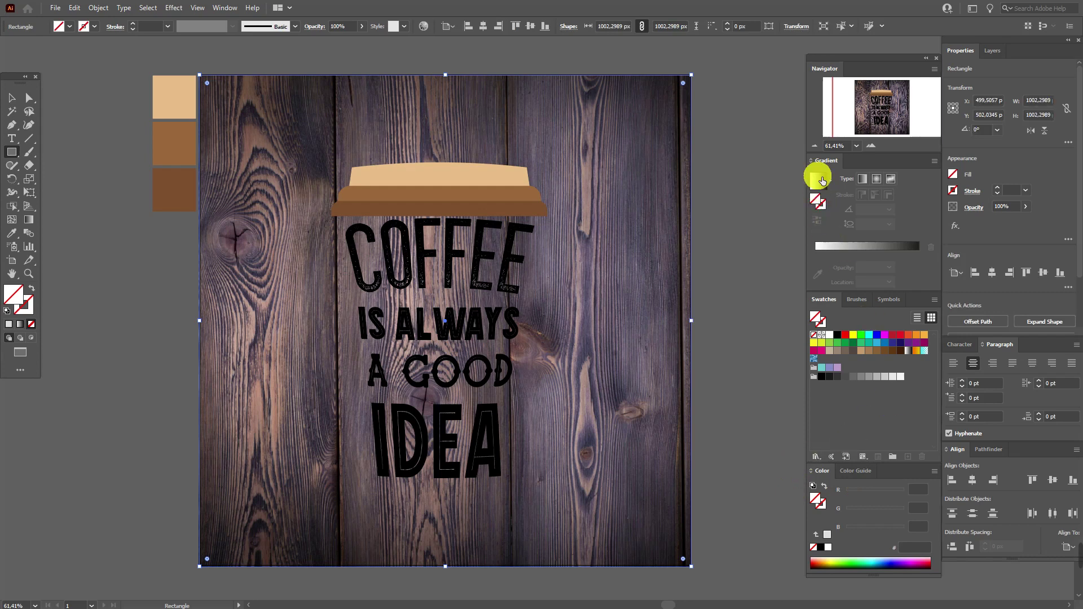
click(818, 179)
click(876, 179)
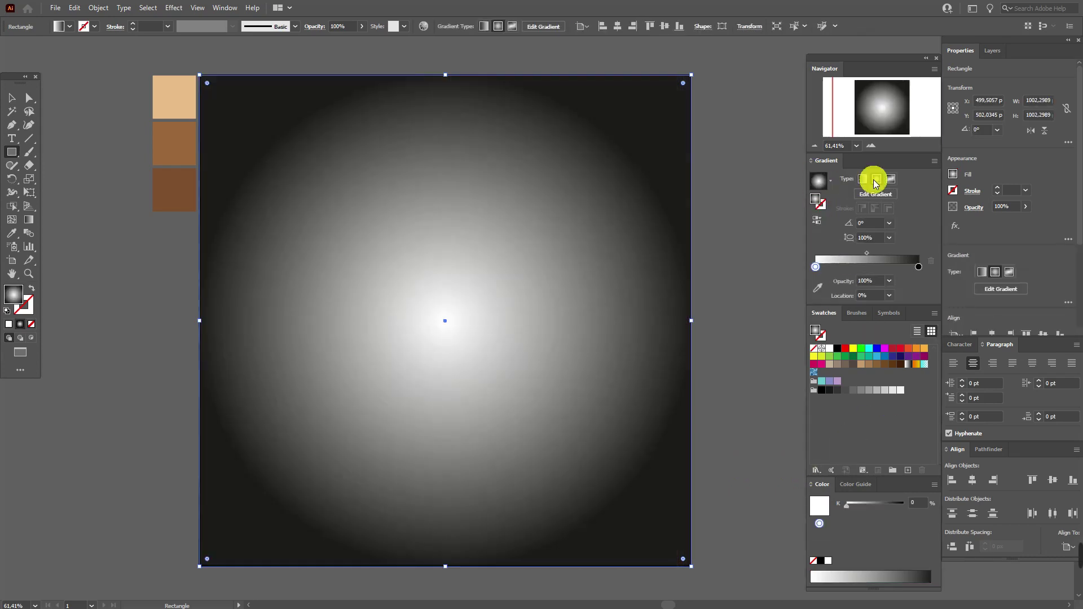
- Set the radial gradient's inner stop to gray (R=128 G=128 B=128) and the square's blending mode to Multiply
click(815, 266)
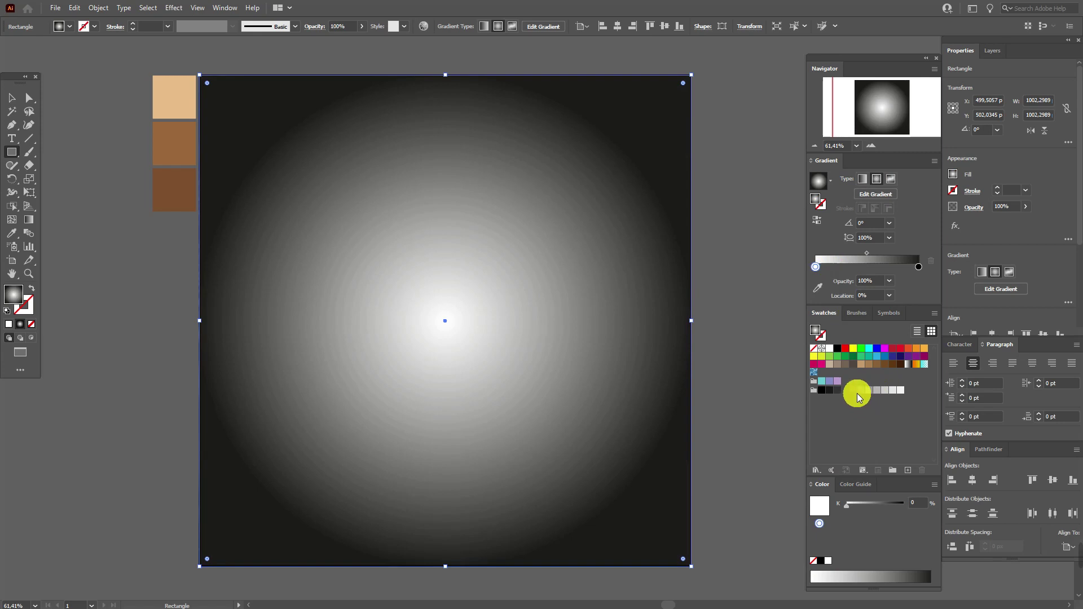
click(860, 392)
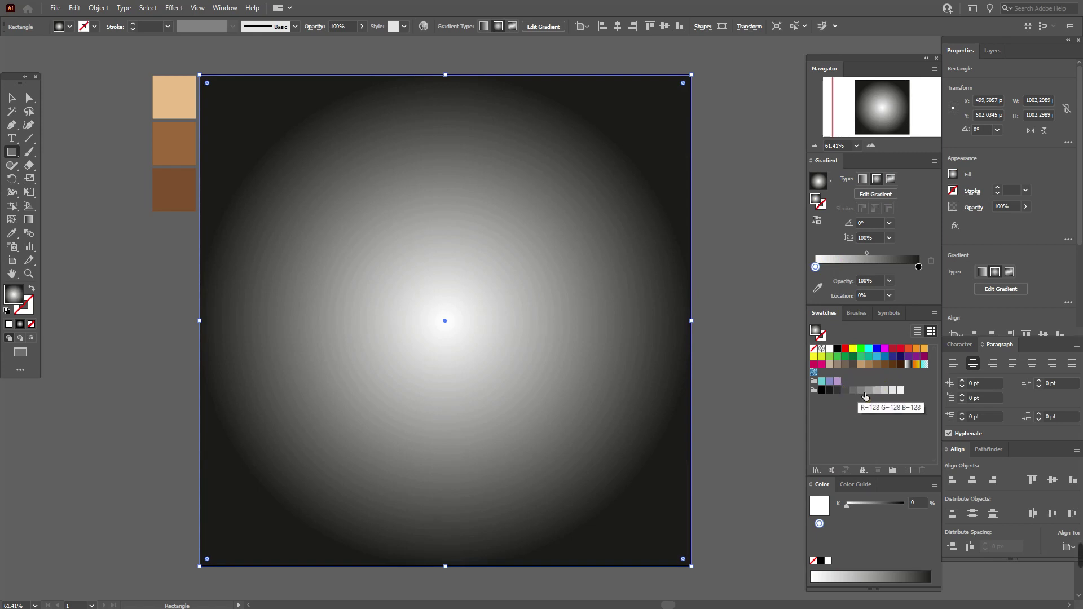
click(816, 269)
click(974, 207)
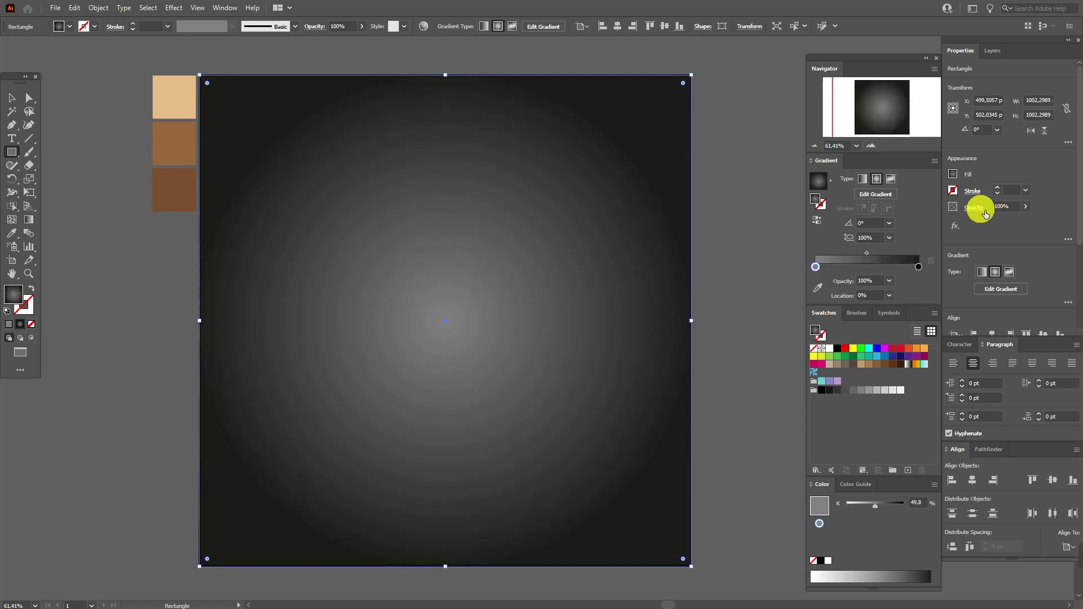
click(893, 225)
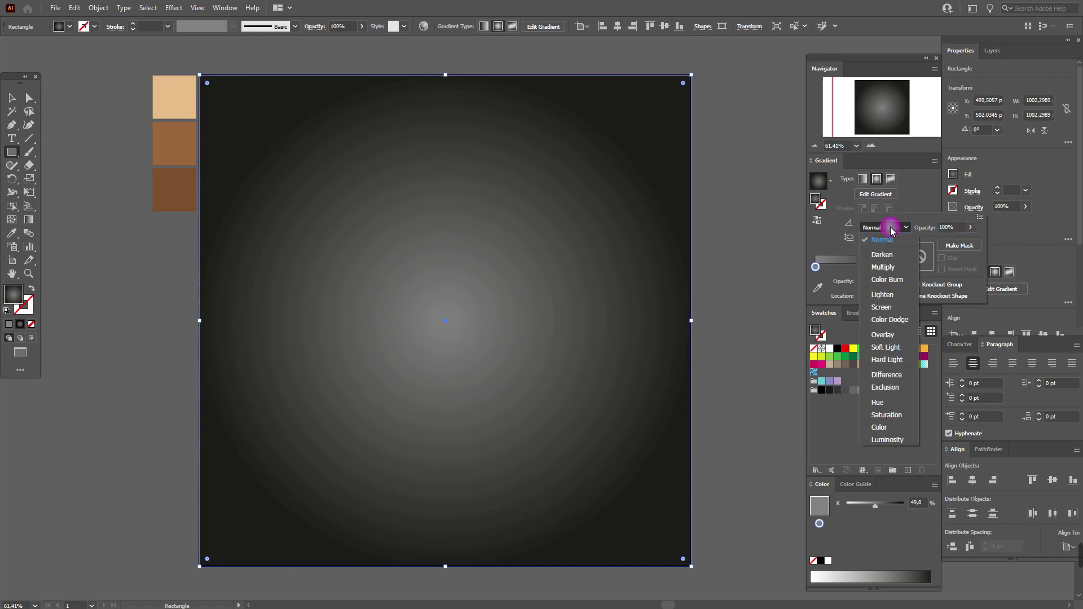
click(885, 264)
- Select the gradient square together with the wood background and send both to the back, behind the lid and text
click(6, 101)
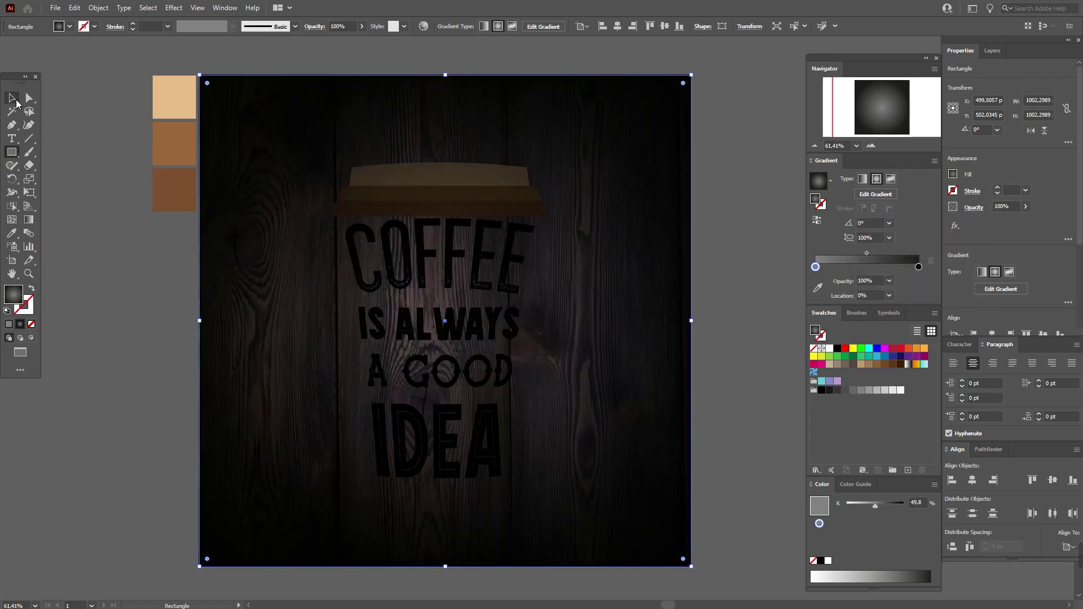
click(12, 99)
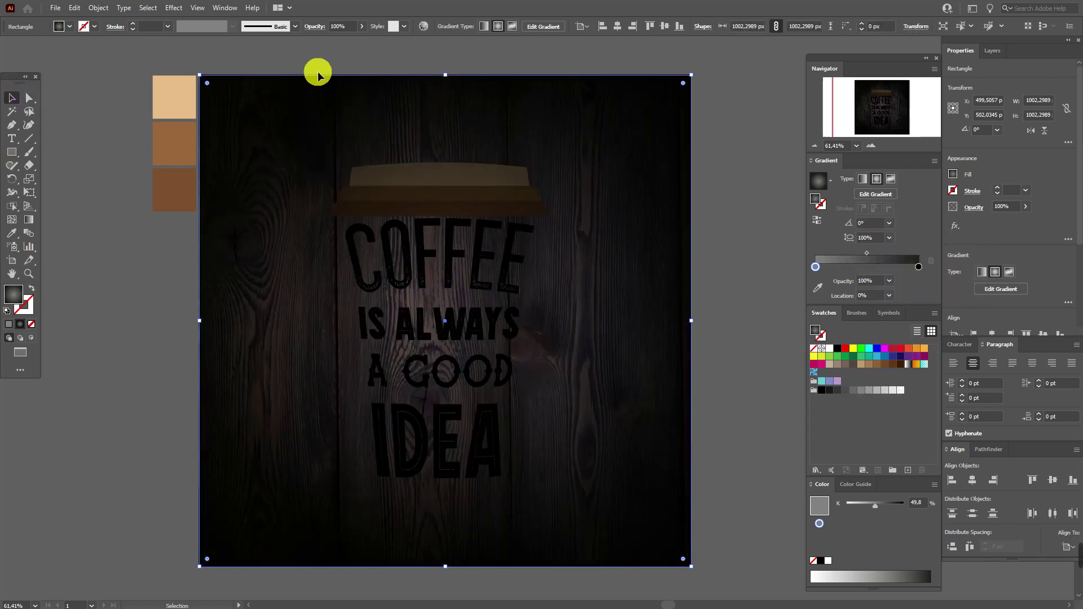
shift+click(372, 111)
right_click(372, 112)
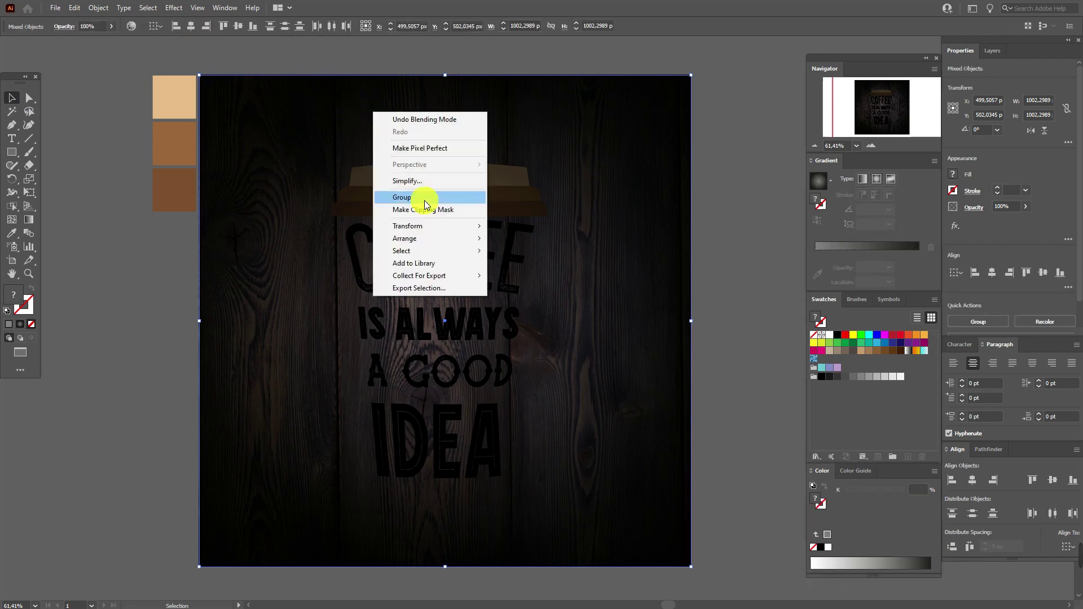
mouse_move(444, 240)
click(551, 275)
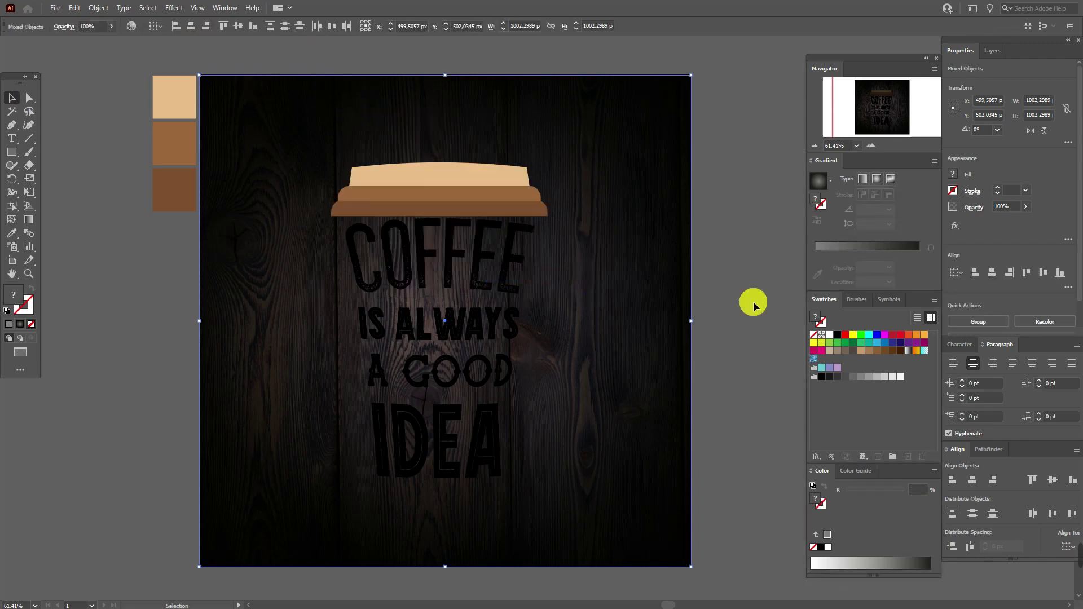
click(508, 271)
- Expand the cup-shaped envelope text into plain shapes, with Object and Fill included
click(512, 278)
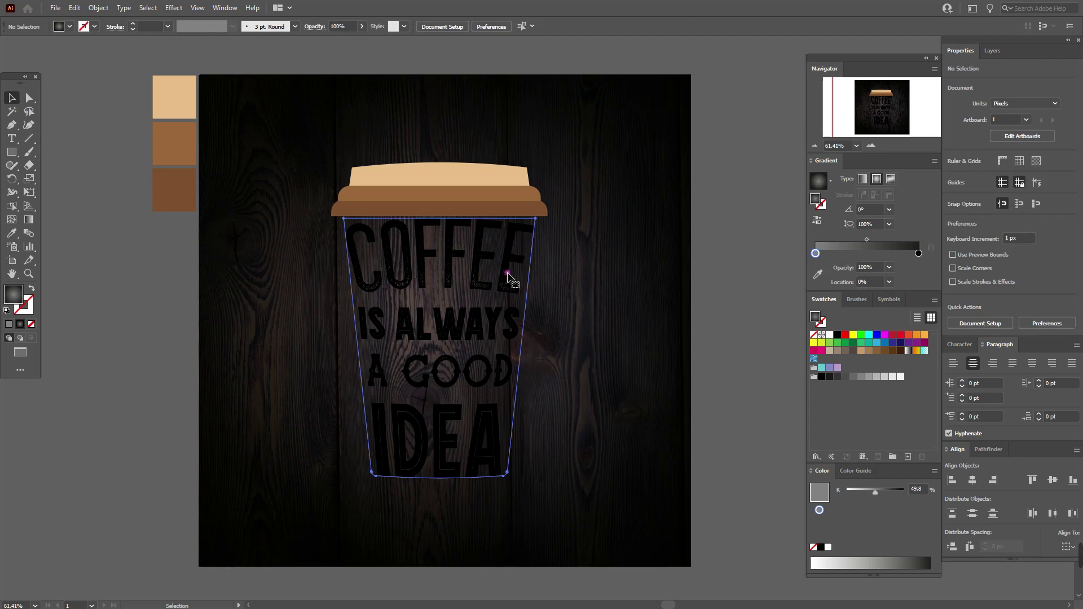
click(97, 7)
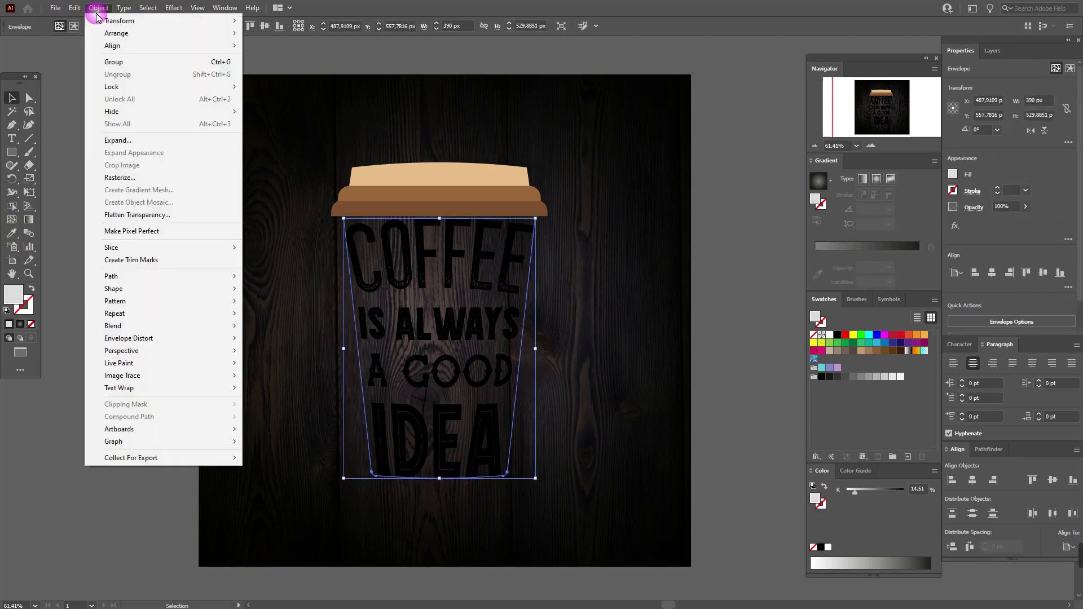
click(154, 139)
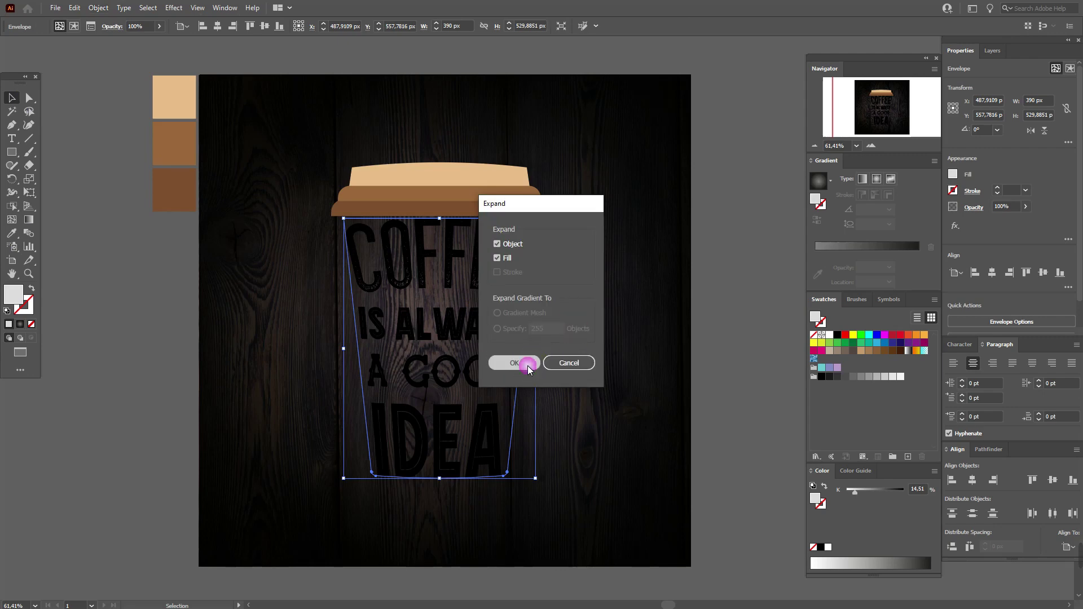
click(529, 365)
click(722, 361)
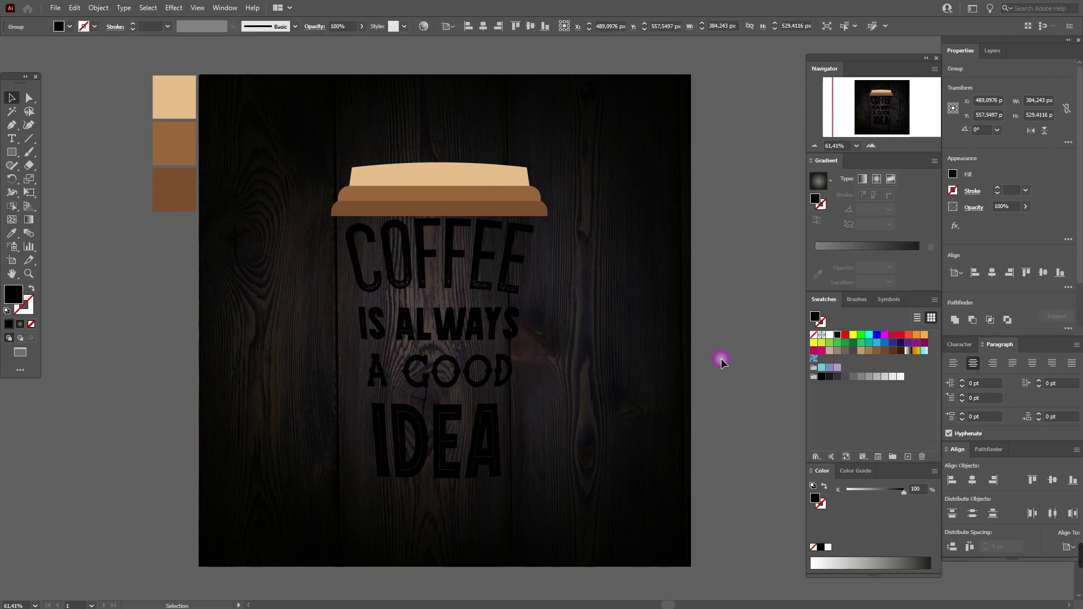
- Fill the expanded COFFEE IS ALWAYS A GOOD IDEA text with the light beige (#e9be89) sampled from the lid's upper layer
click(465, 270)
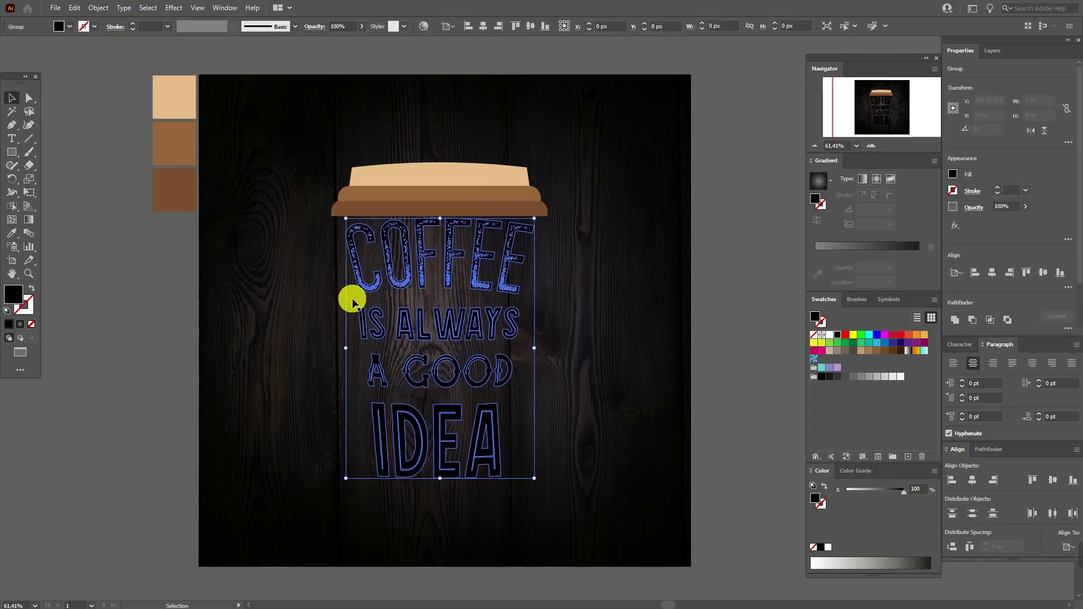
click(12, 234)
click(451, 167)
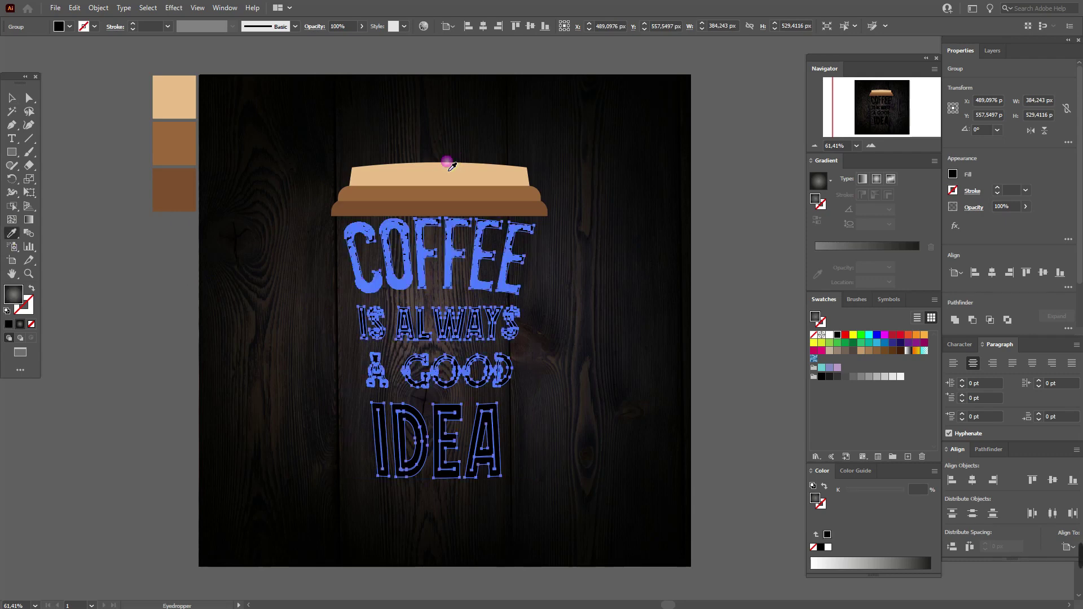
click(451, 167)
click(444, 174)
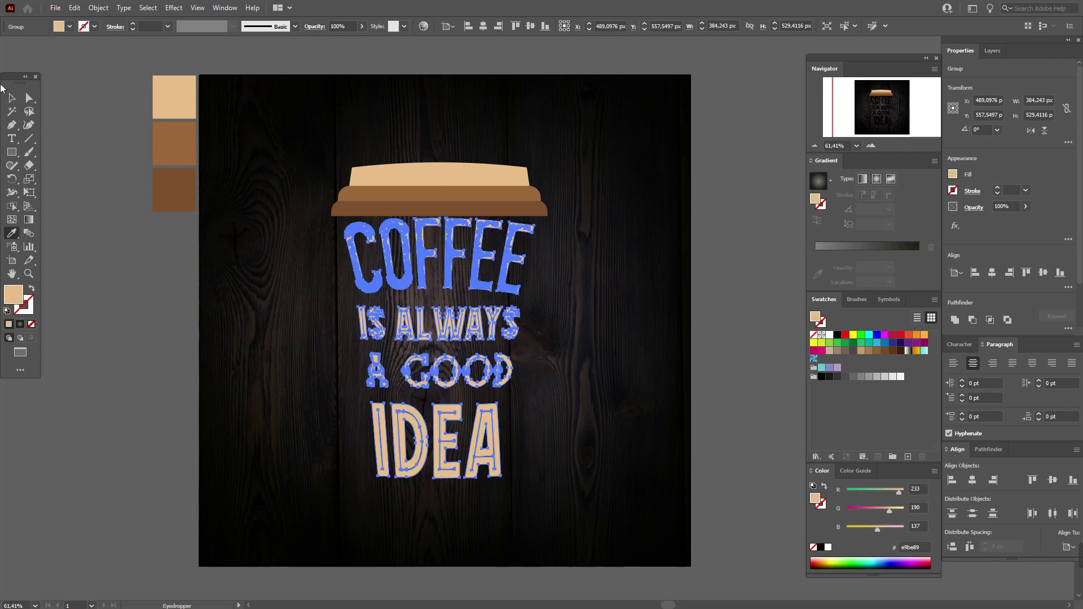
click(12, 98)
click(71, 123)
- Reduce the gradient overlay square's opacity to 70% and move its gradient midpoint to about 37%
click(587, 329)
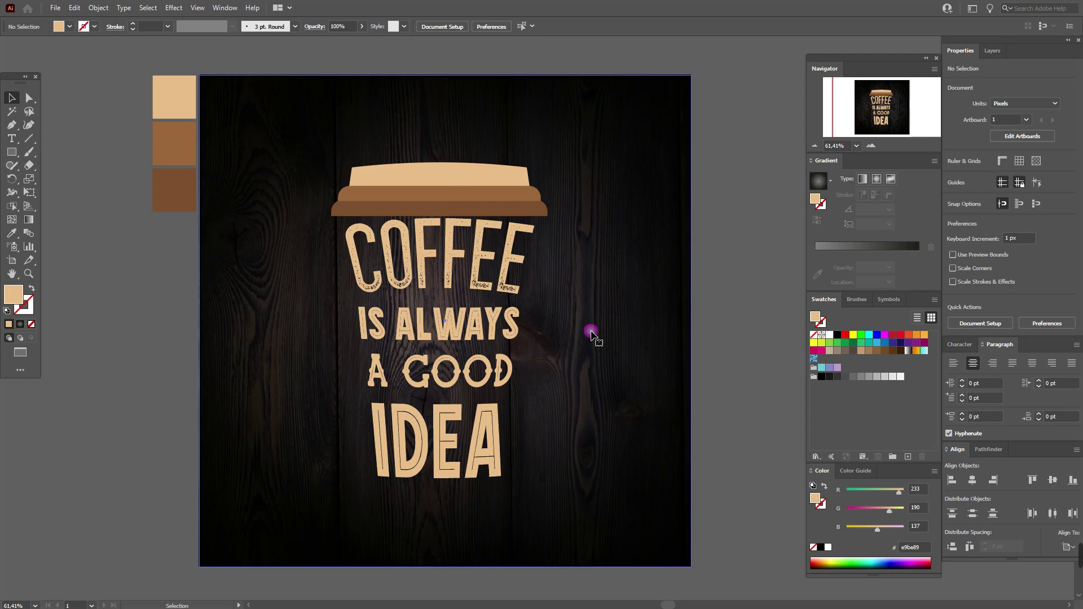
drag(867, 253, 875, 254)
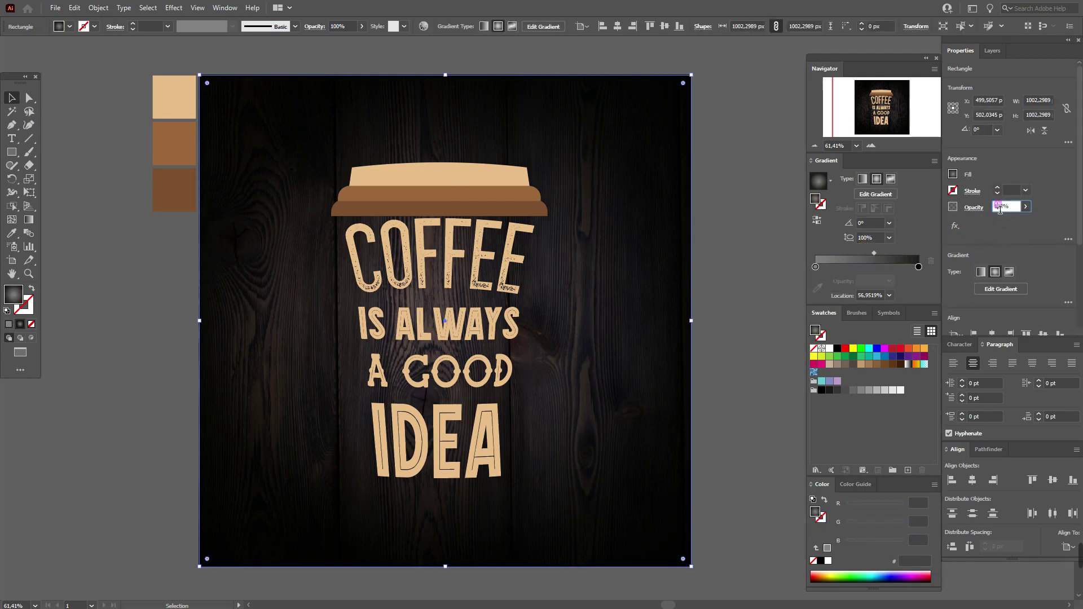
text(70)
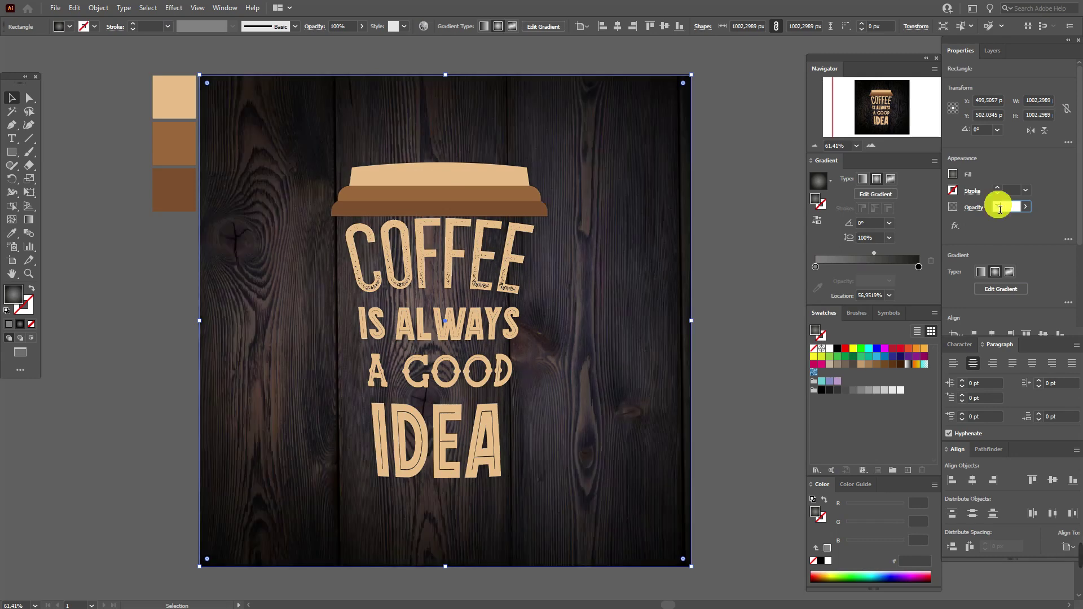
key(Return)
click(767, 269)
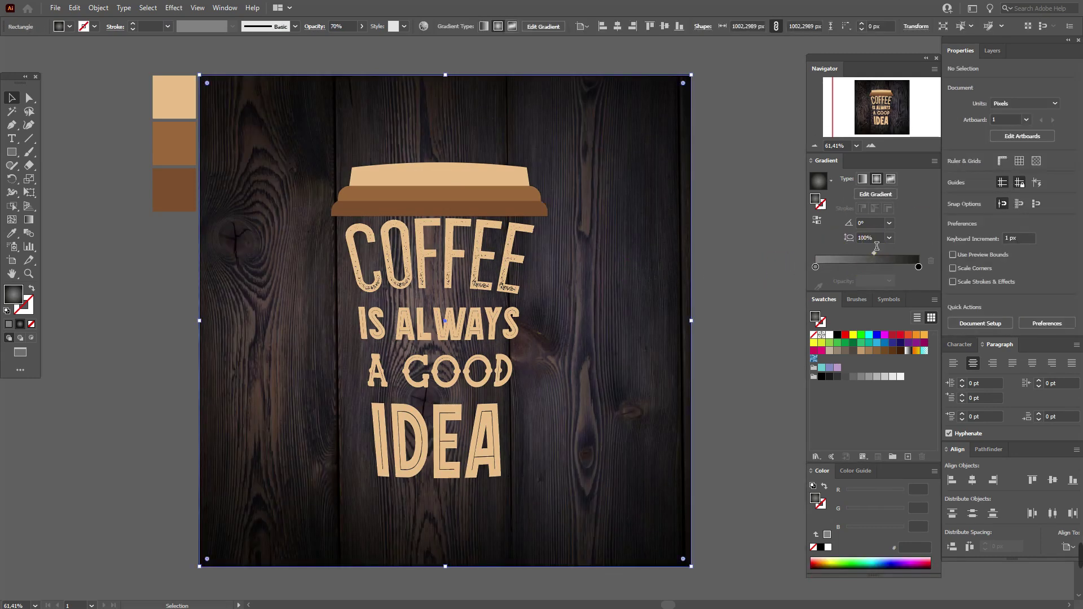
drag(875, 252, 852, 255)
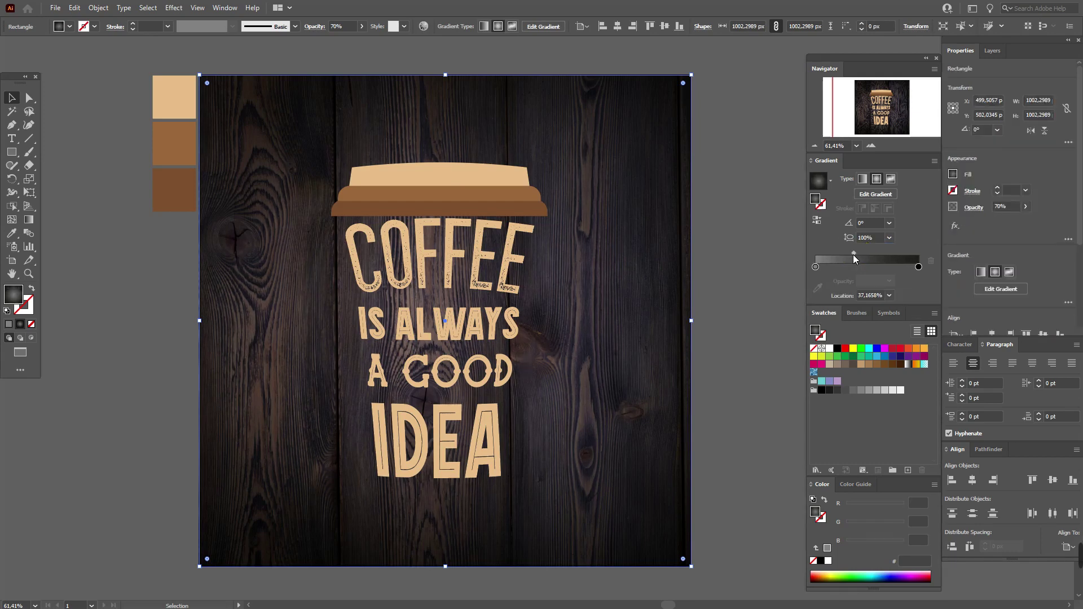
click(733, 279)
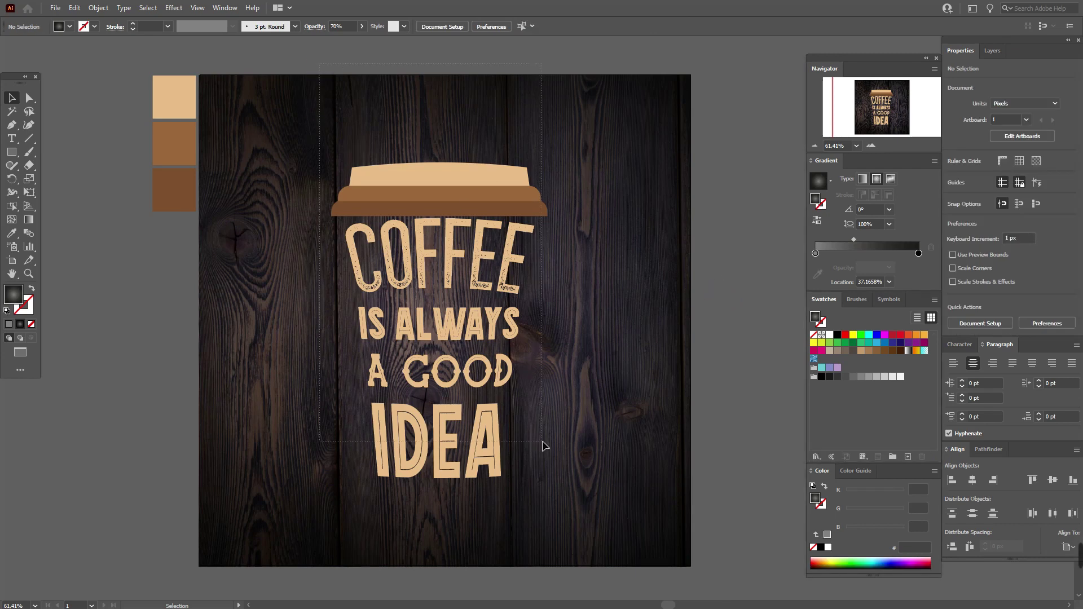
- Select the lid and the lettering without the wood background and its gradient overlay, and group them as one cup
drag(544, 481, 562, 475)
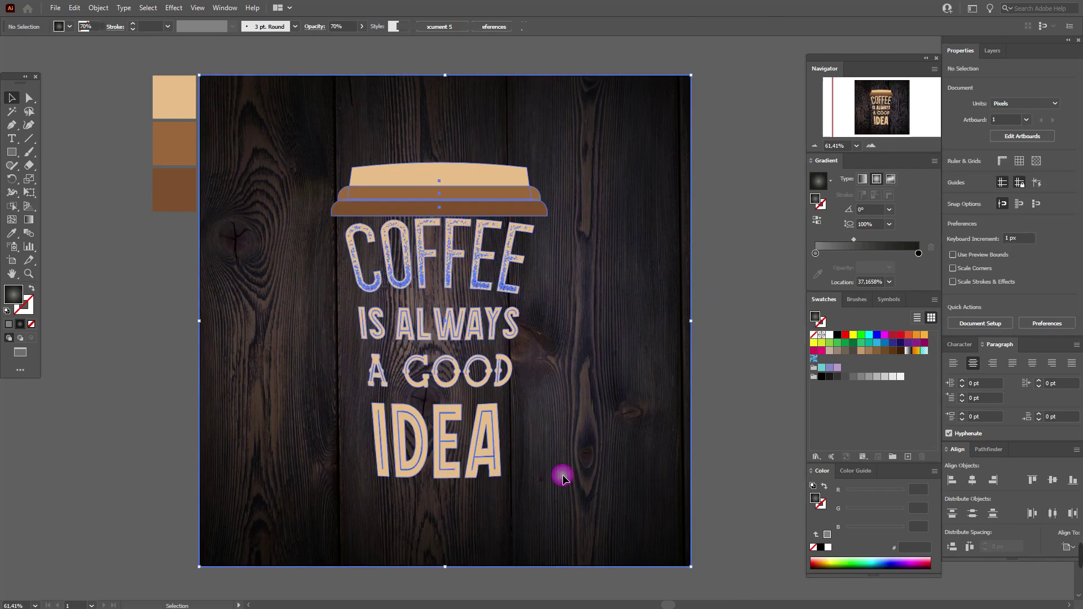
click(726, 282)
click(649, 330)
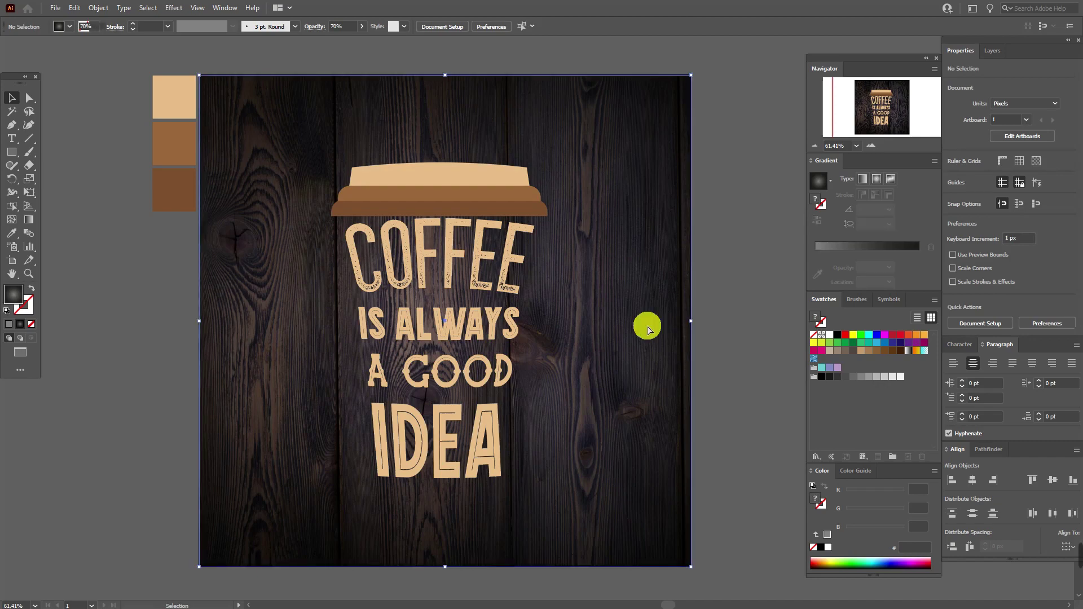
shift+click(568, 490)
shift+click(663, 460)
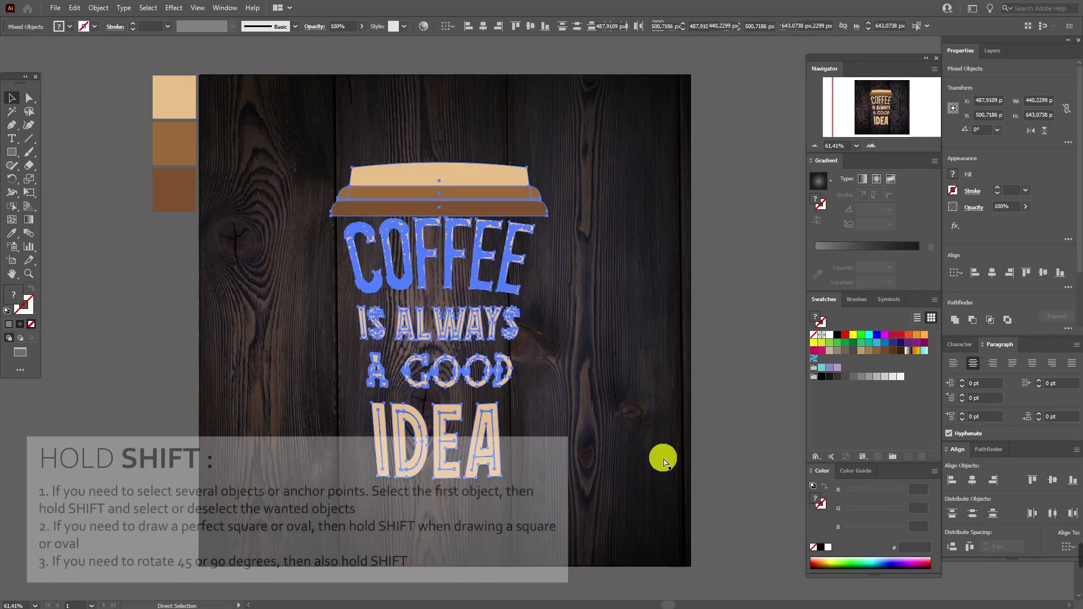
- Centre the cup and the darkened wood background on each other horizontally and vertically
click(656, 402)
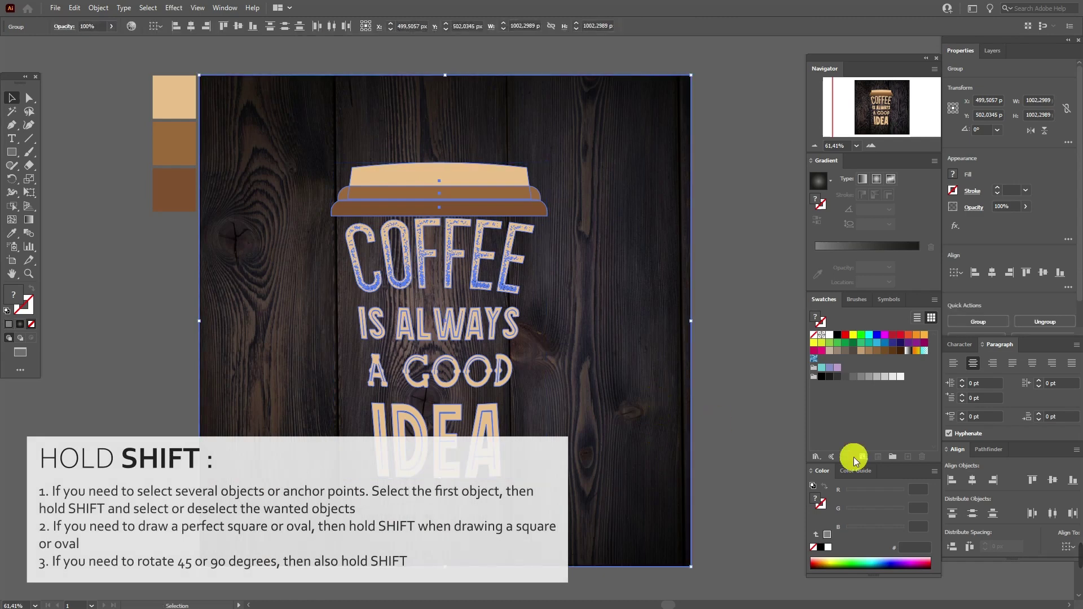
click(972, 480)
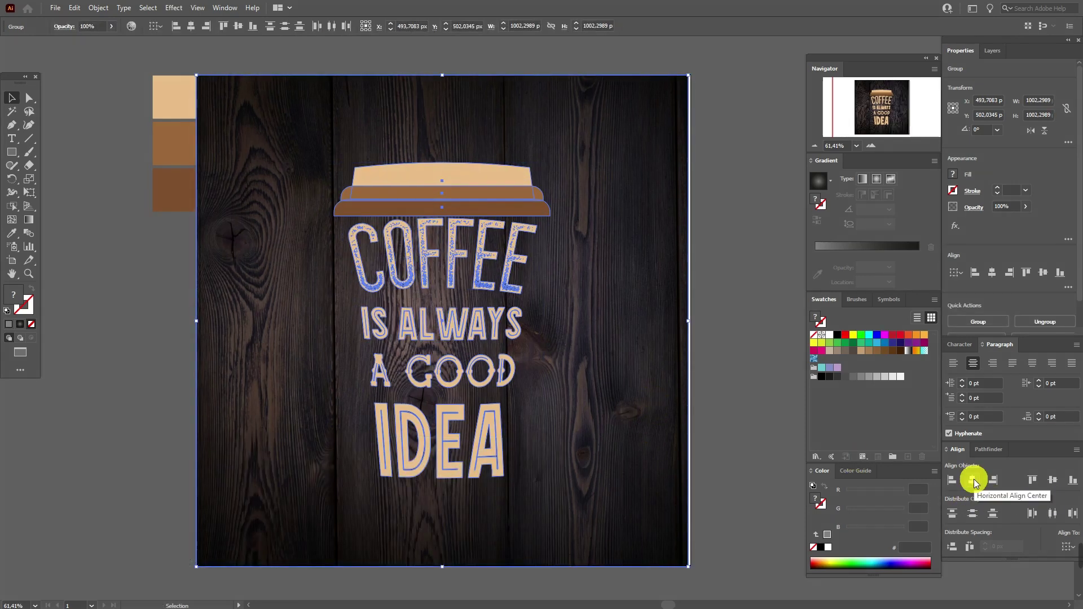
click(1058, 481)
drag(640, 432, 646, 435)
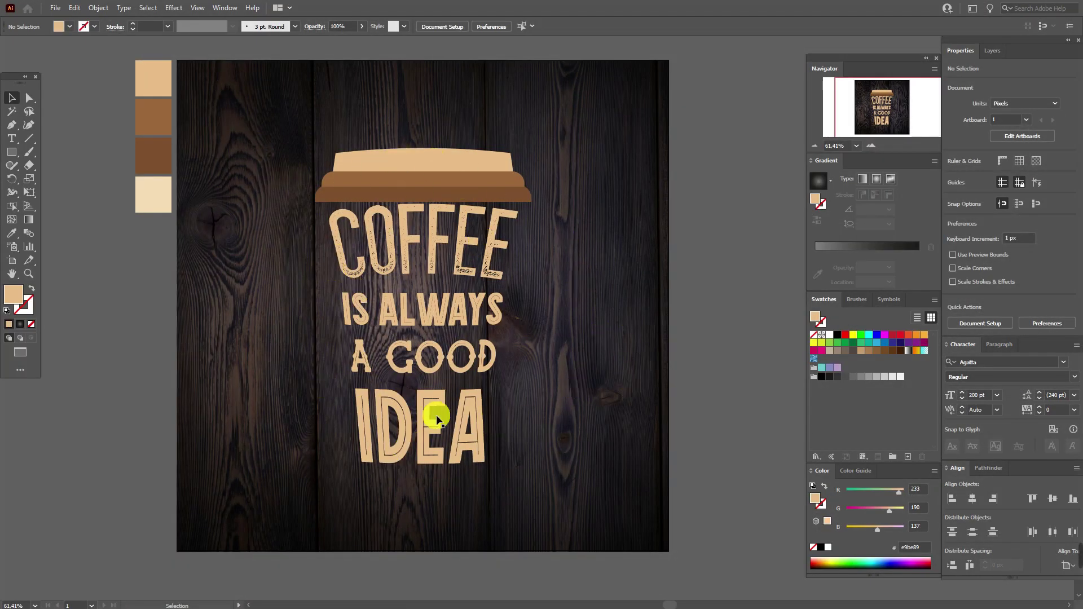
- Recolour the COFFEE IS ALWAYS A GOOD IDEA text with the pale cream (#f5dbb6) sampled from the lowest colour square beside the artwork
click(435, 261)
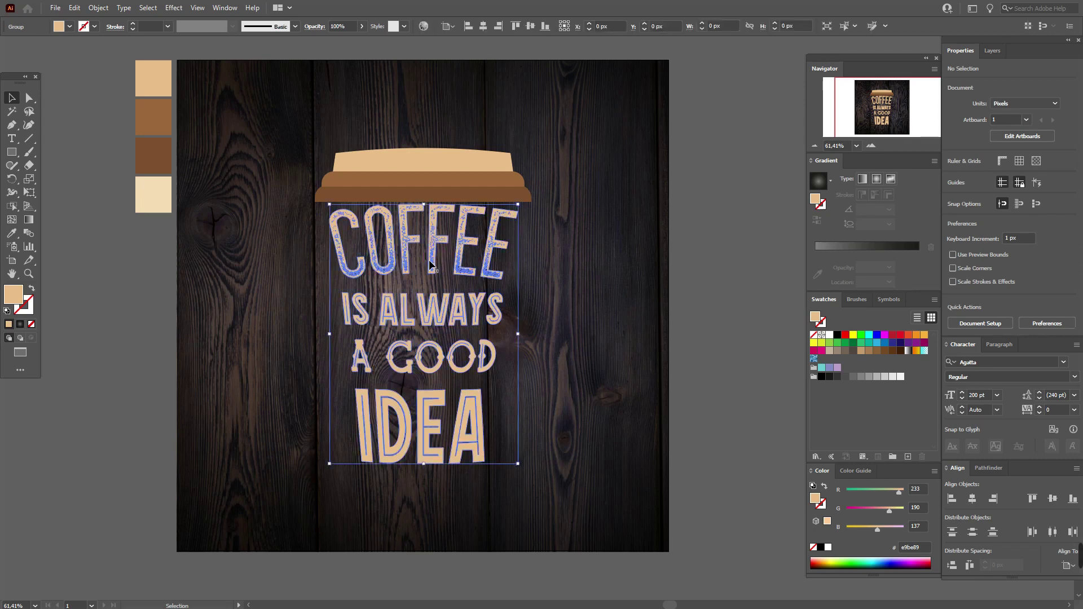
click(11, 233)
click(145, 206)
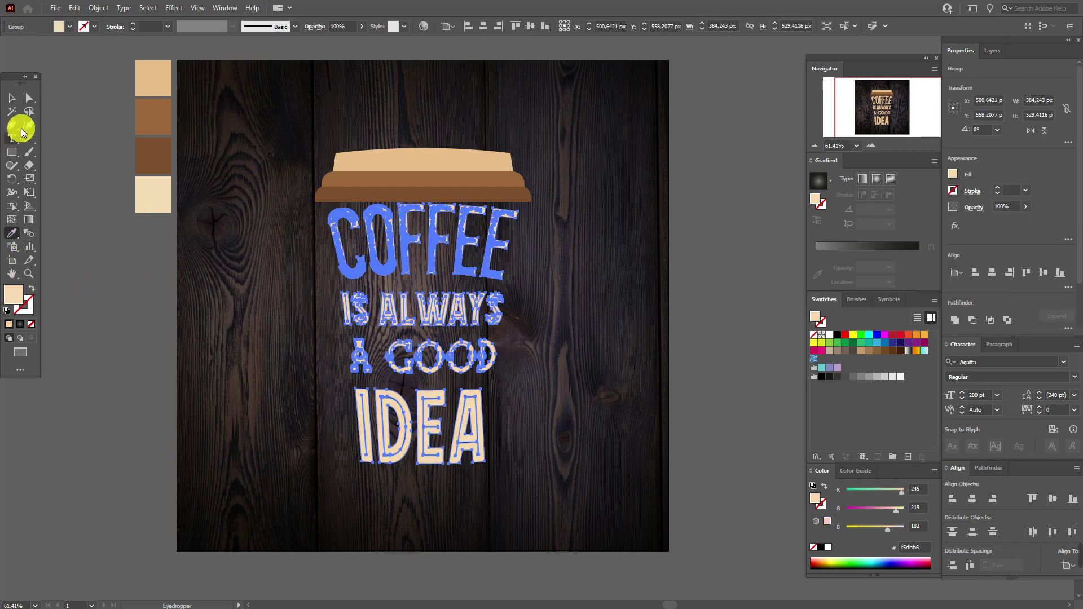
click(11, 98)
click(67, 196)
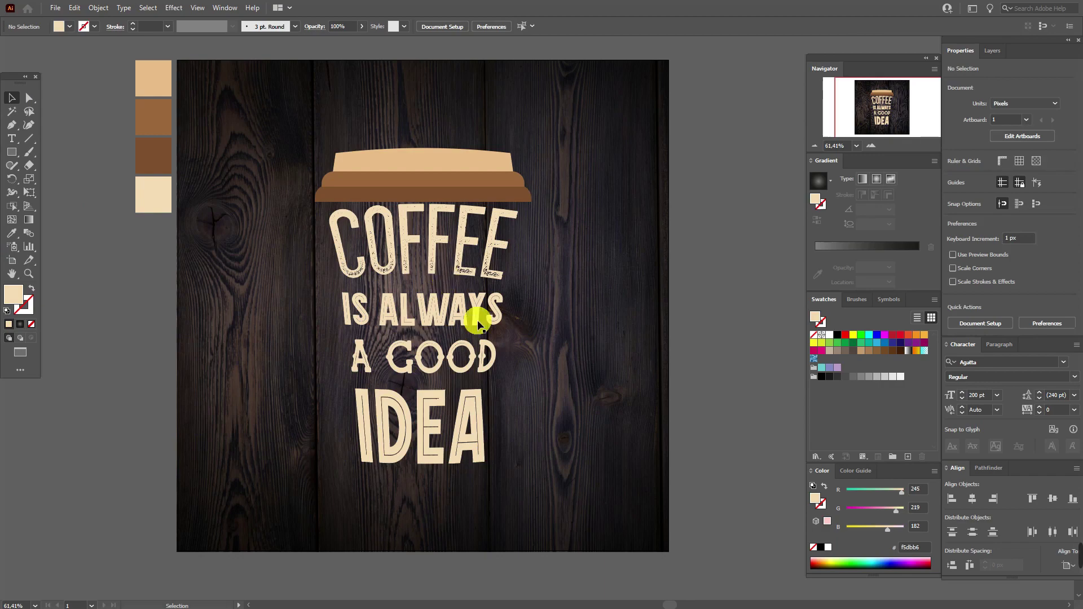